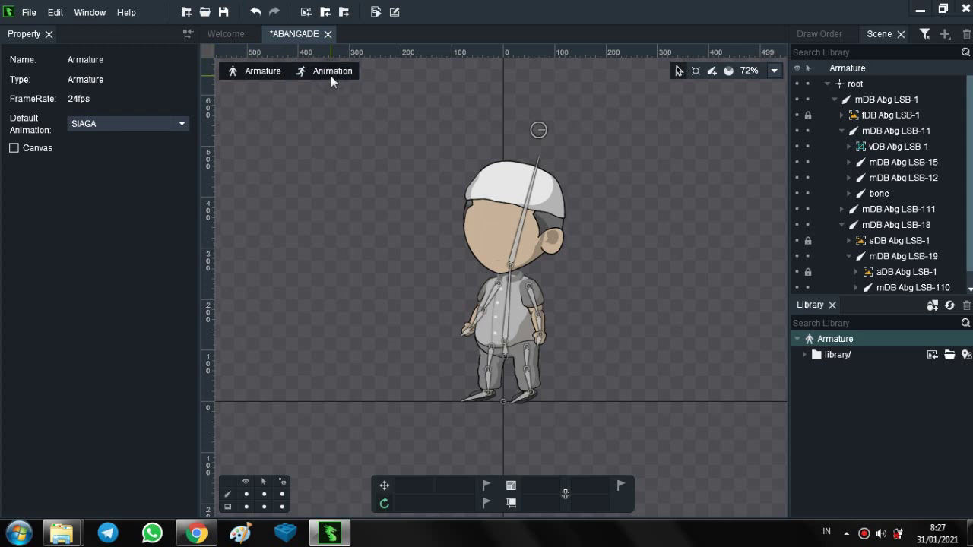
Switch to animation mode and select the head bone, followed by the upper-arm bone mDB Abg LSB-12
click(331, 73)
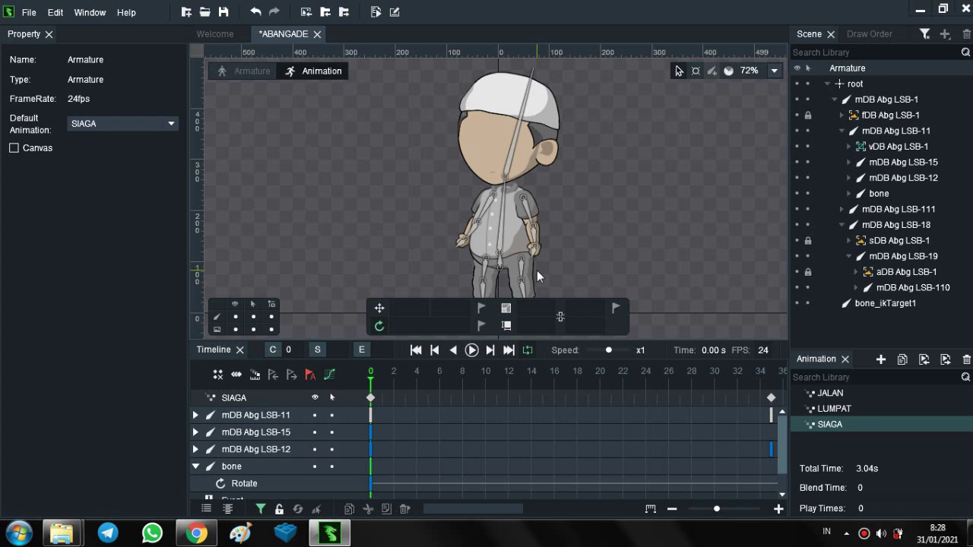
mouse_move(536, 6)
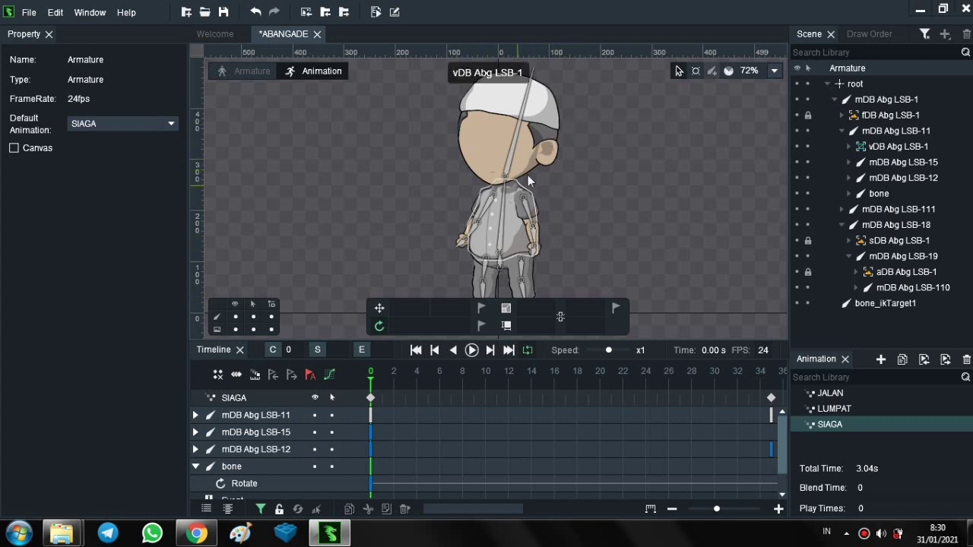
click(516, 138)
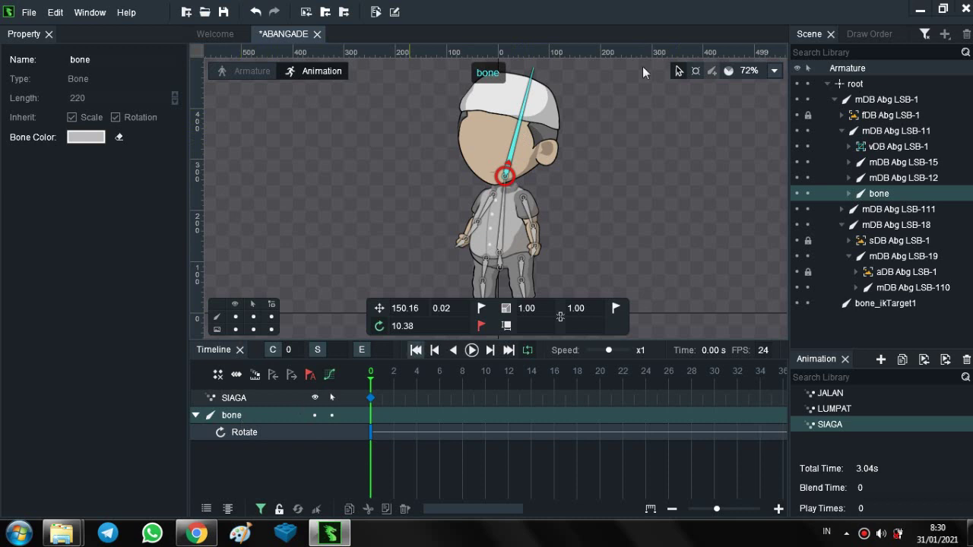
click(681, 73)
click(532, 222)
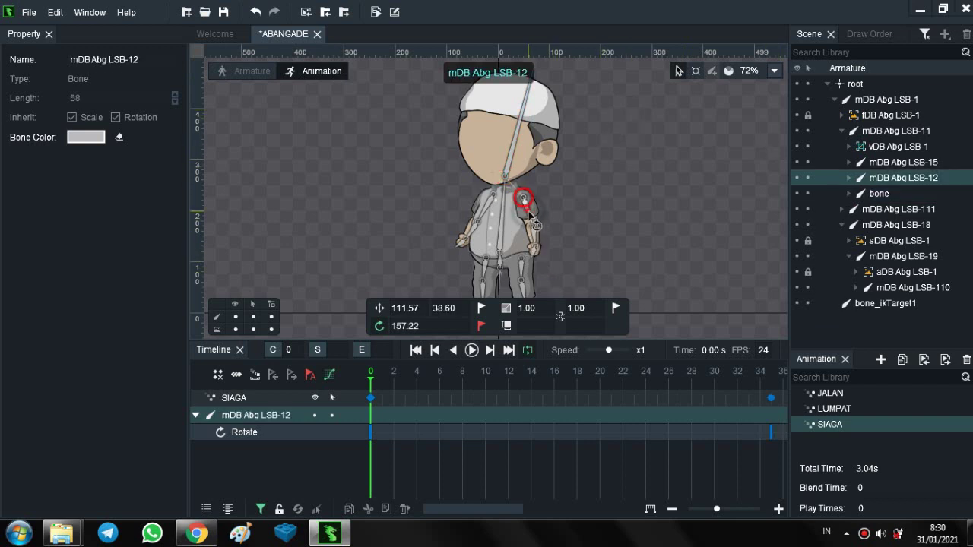
Select all scene items from mDB Abg LSB-1 to bone_ikTarget1 and collapse their bone tracks in the timeline
click(865, 99)
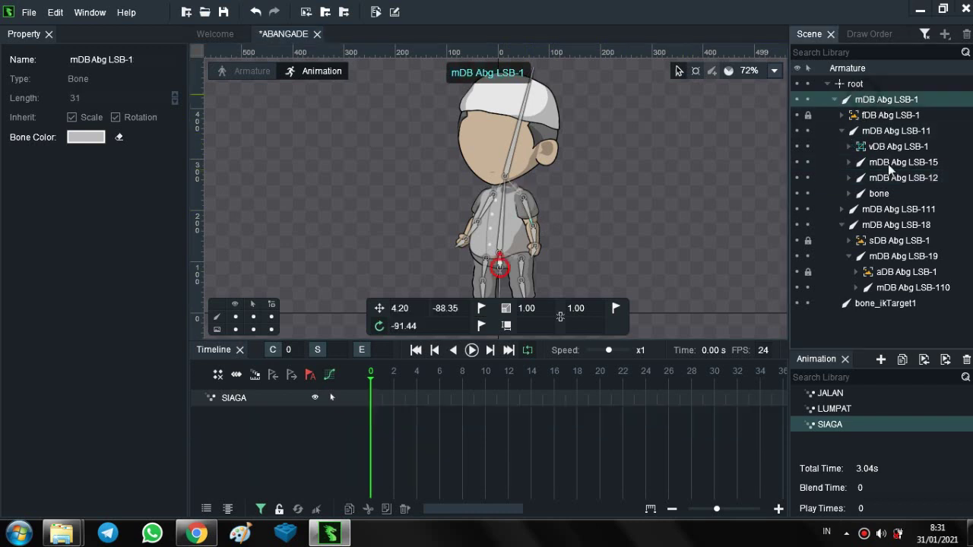
shift+click(898, 307)
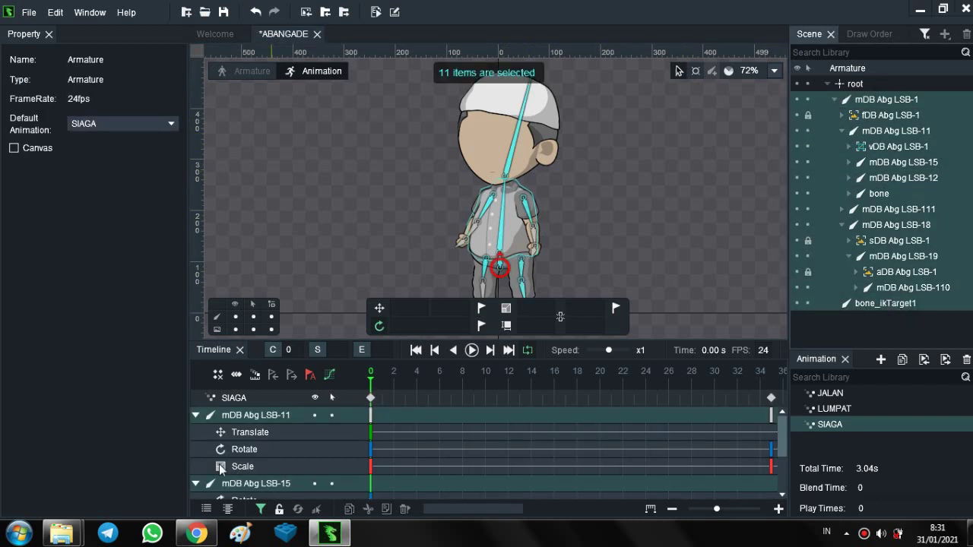
scroll(283, 432, down, 3)
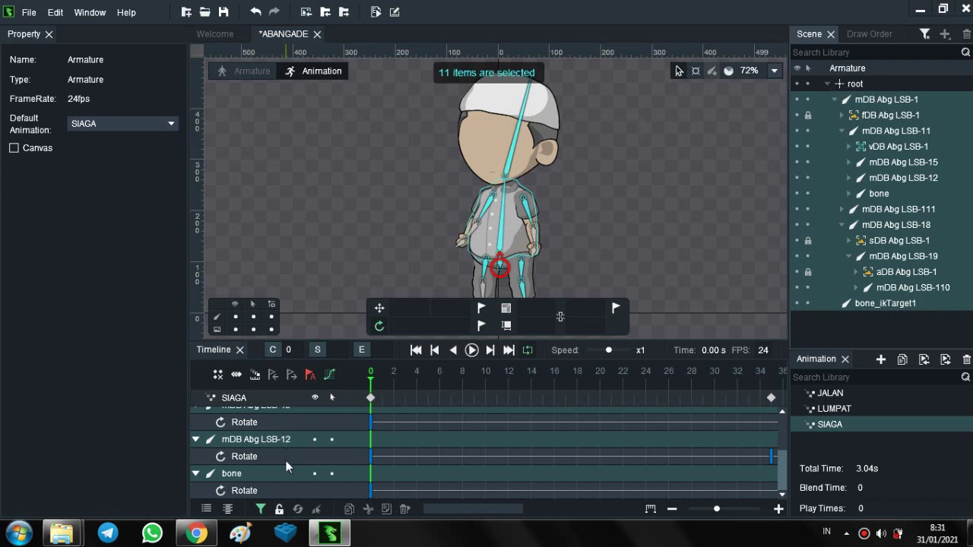
scroll(286, 461, up, 3)
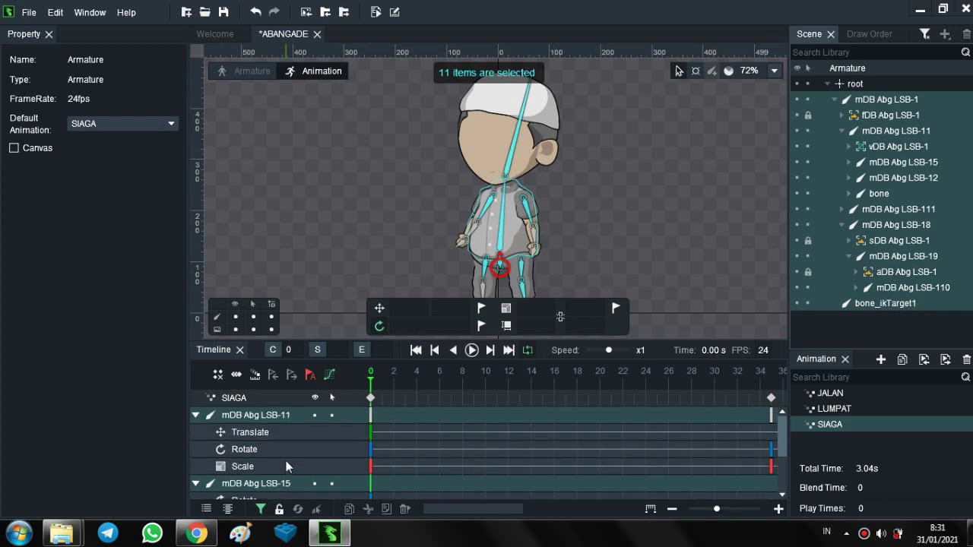
click(196, 415)
click(196, 433)
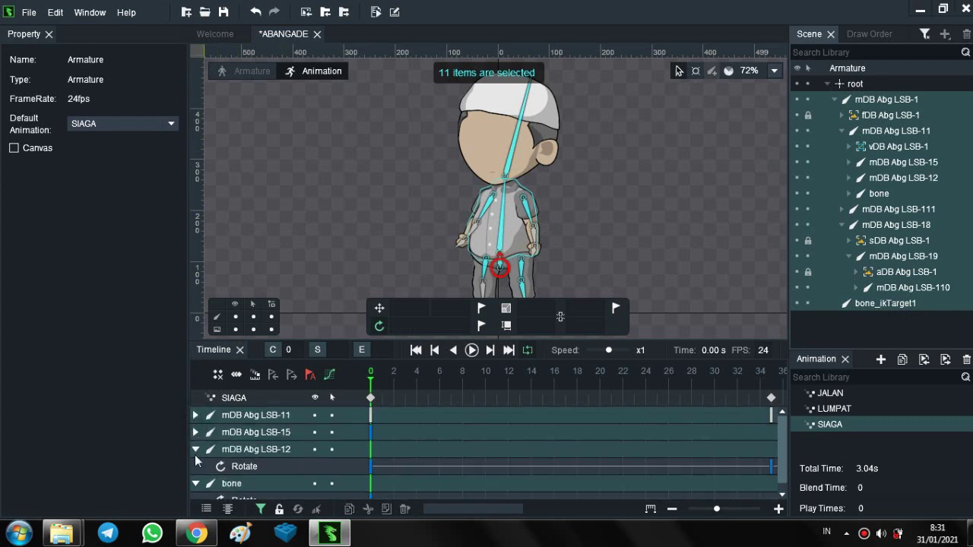
click(196, 459)
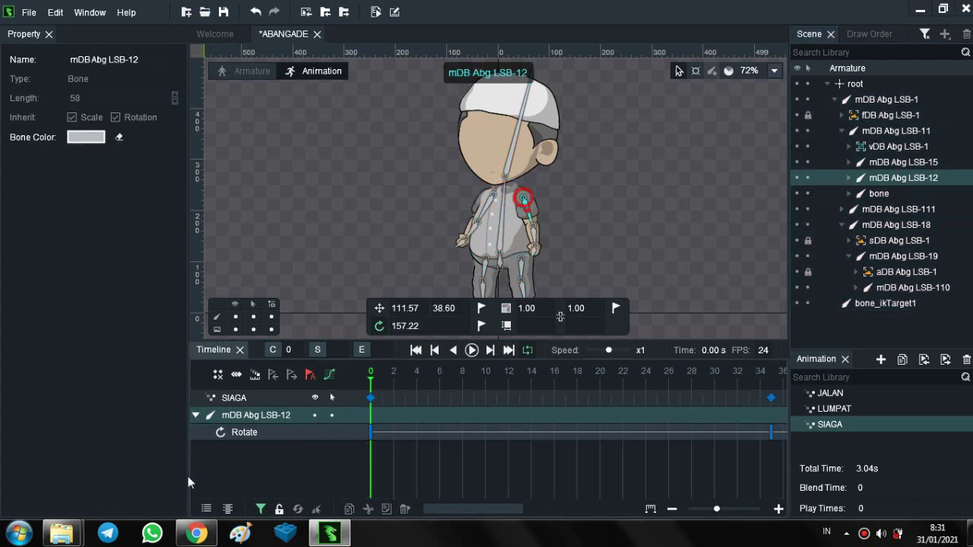
click(195, 416)
Build a multi-selection of the bones in the scene tree, from mDB Abg LSB-1 down to bone_ikTarget1
click(878, 100)
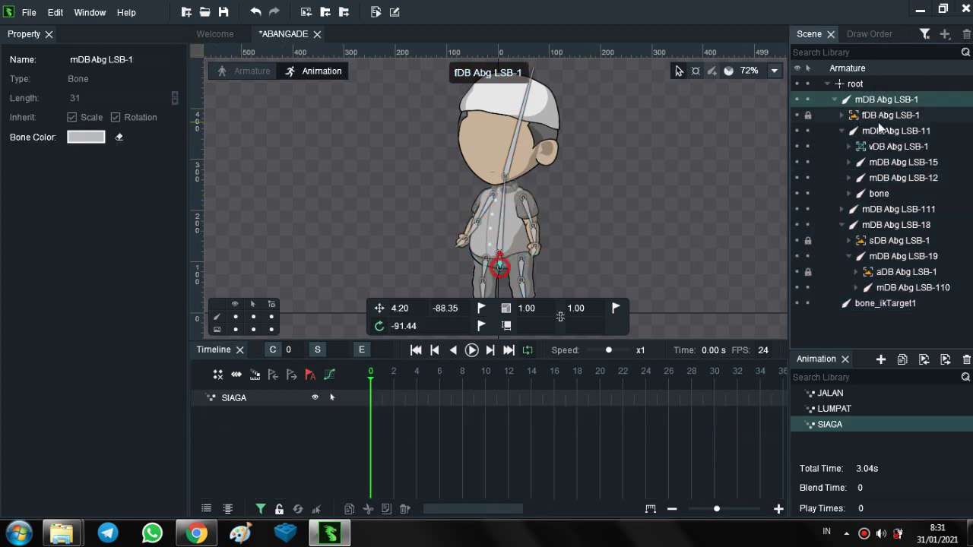
shift+click(858, 130)
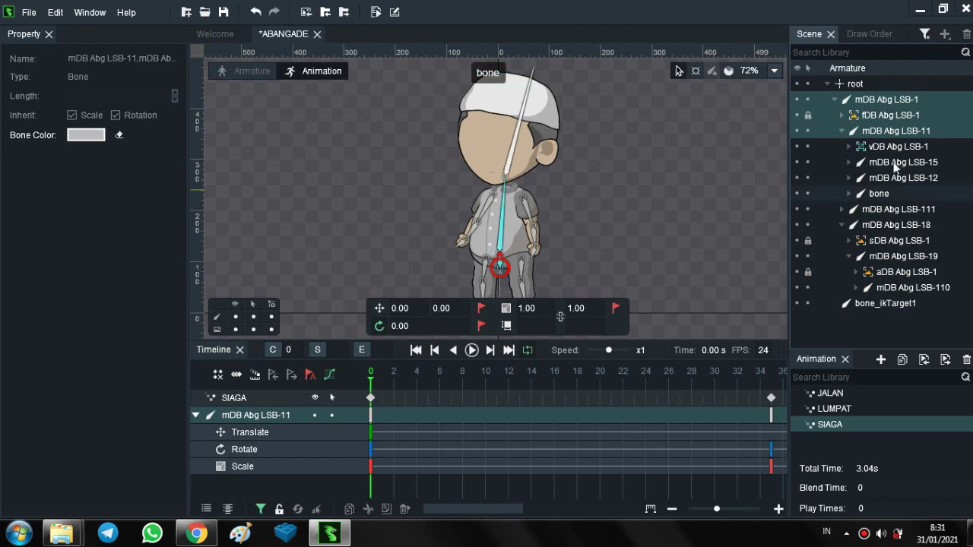
shift+click(894, 165)
shift+click(886, 181)
shift+click(877, 195)
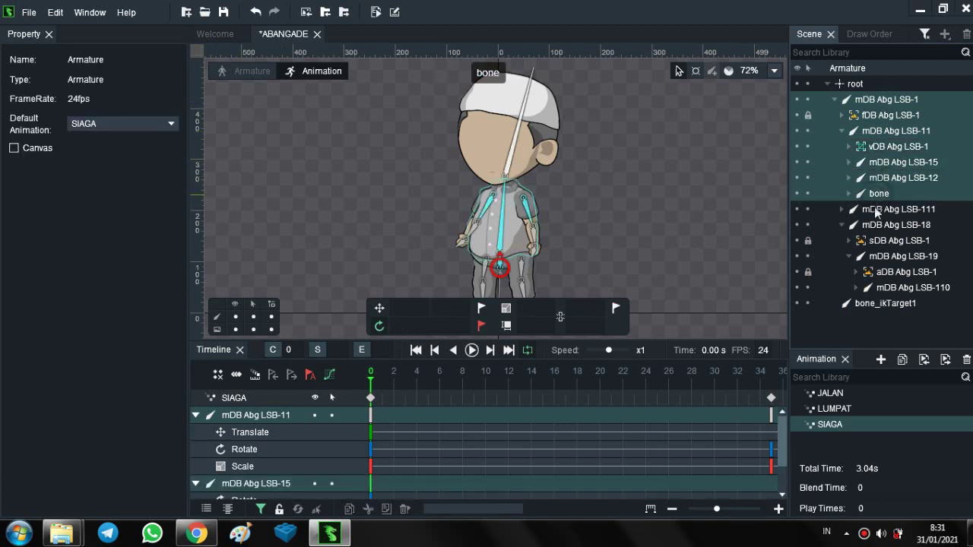
shift+click(876, 211)
shift+click(882, 225)
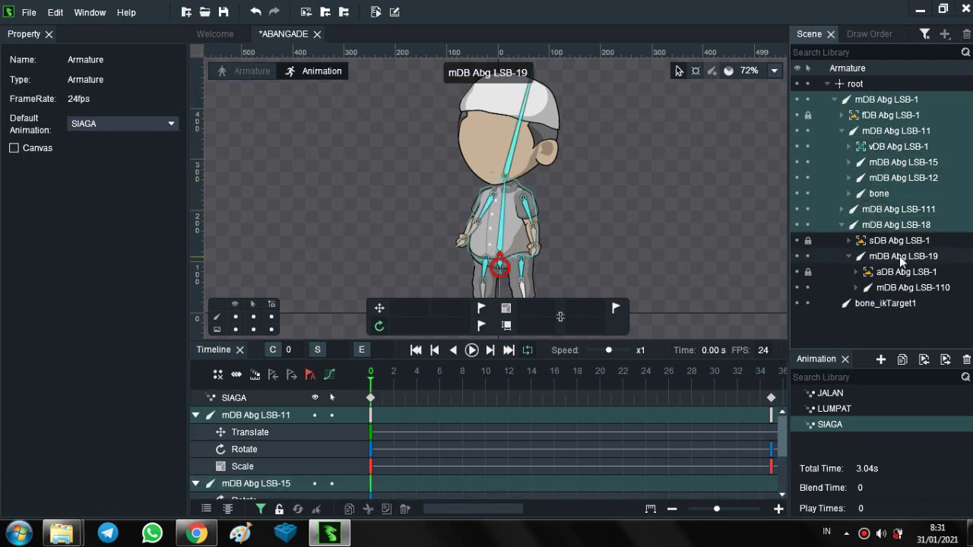
shift+click(899, 256)
shift+click(904, 287)
shift+click(897, 305)
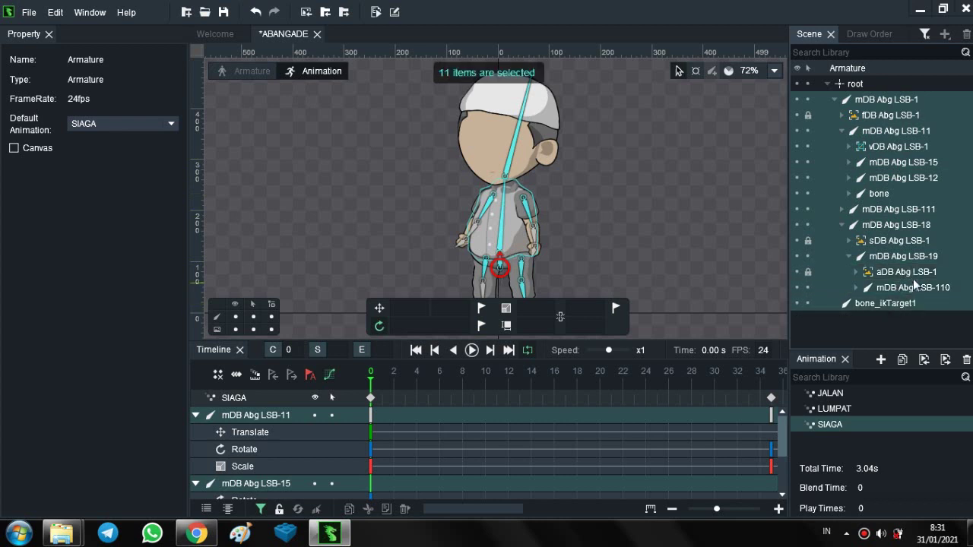
Expand mDB Abg LSB-111 and sDB Abg LSB-1 in the scene tree, including mDB Abg LSB-112 in the selection
click(841, 210)
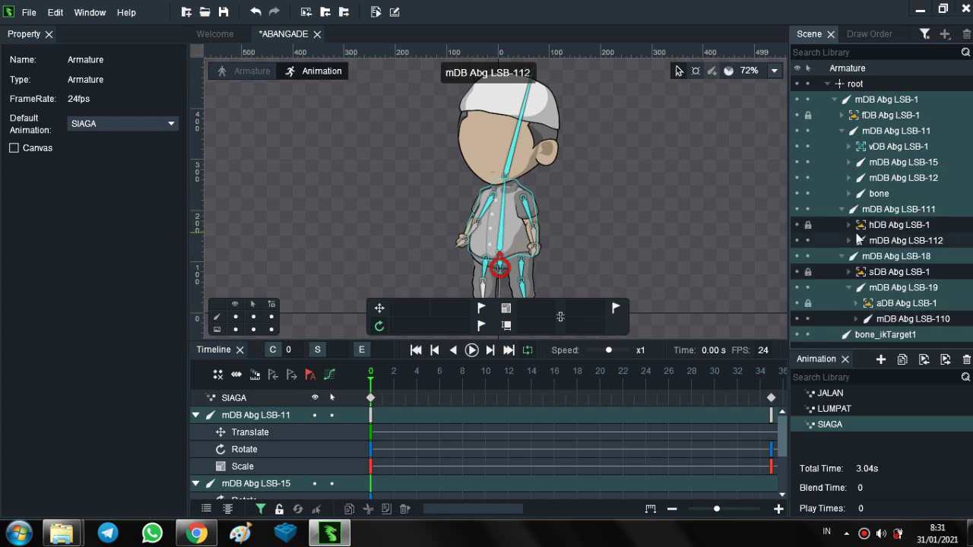
shift+click(878, 242)
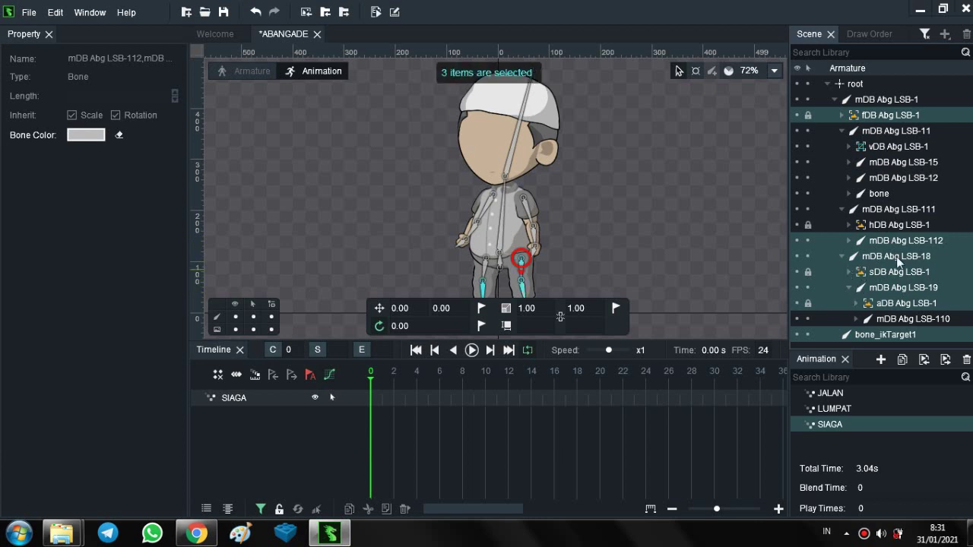
click(849, 272)
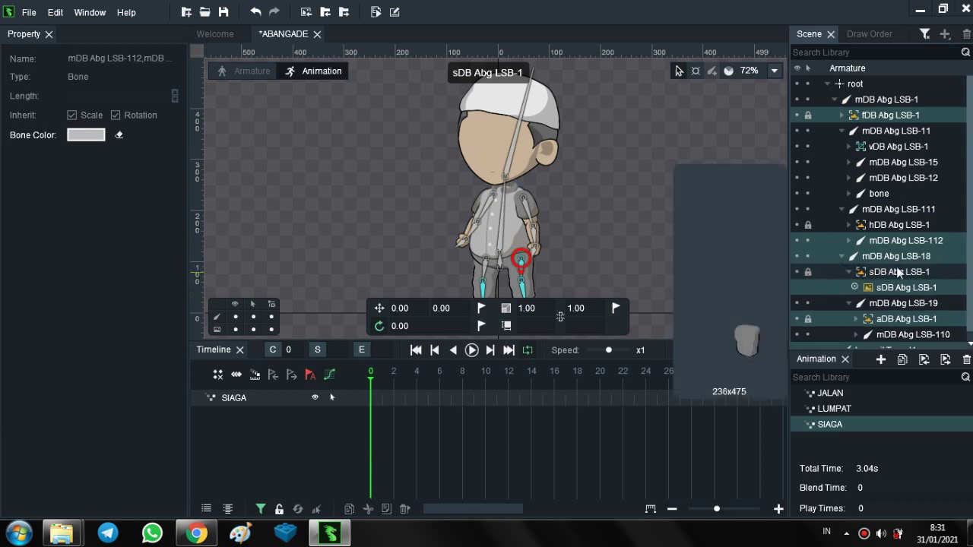
scroll(897, 275, down, 1)
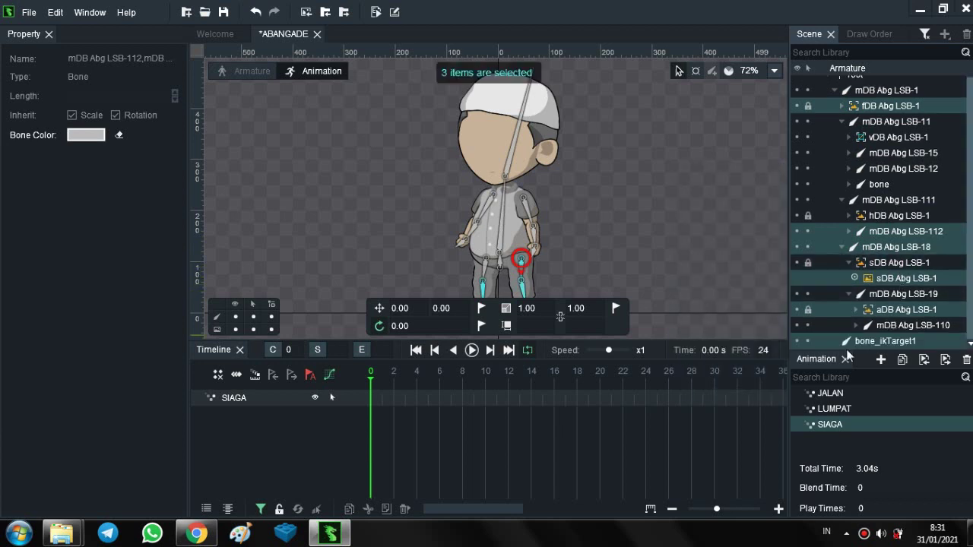
scroll(864, 118, up, 1)
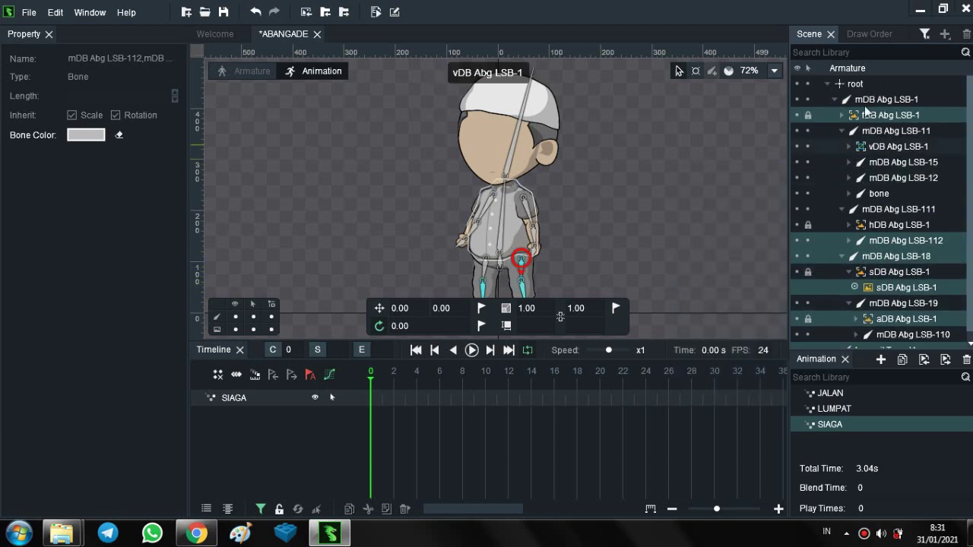
Select the bones mDB Abg LSB-1, mDB Abg LSB-11 and mDB Abg LSB-15 together
click(866, 101)
ctrl+click(886, 130)
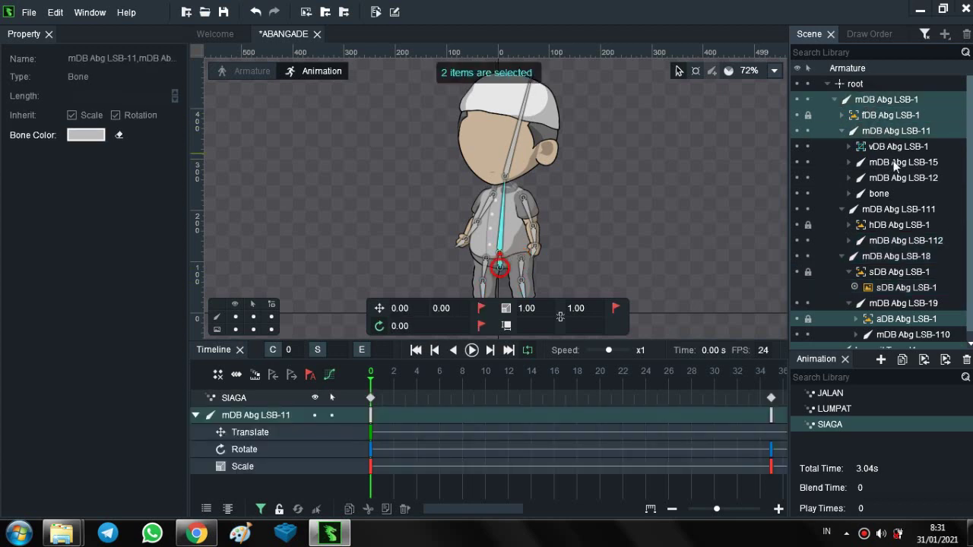
ctrl+click(893, 162)
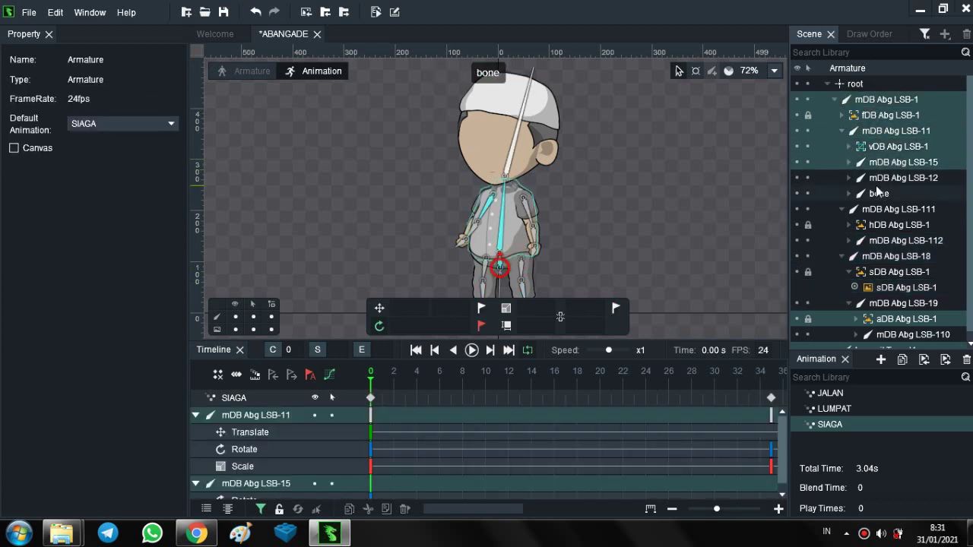
Expand both arm chains in the scene tree: mDB Abg LSB-15, 16 and 17, and mDB Abg LSB-12, 13 and 14
click(848, 178)
click(849, 162)
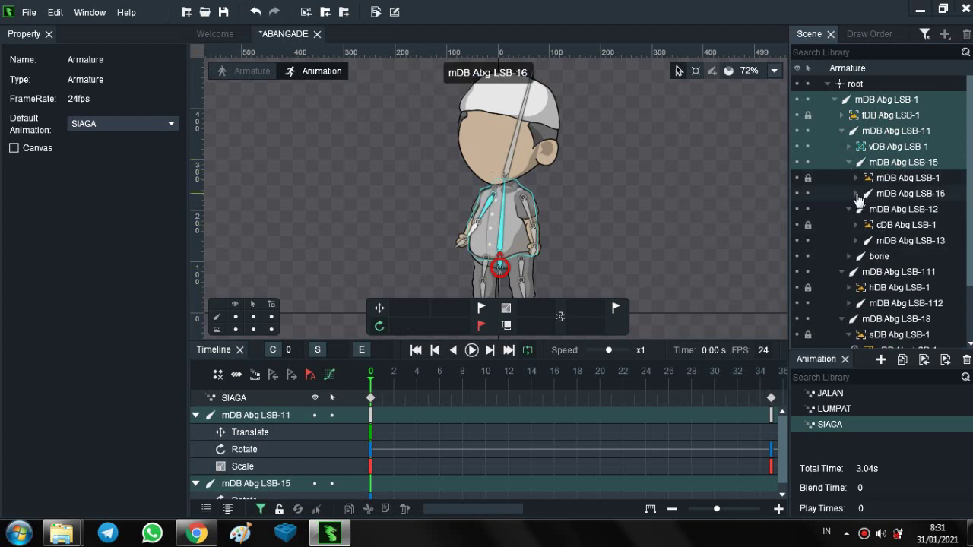
click(857, 193)
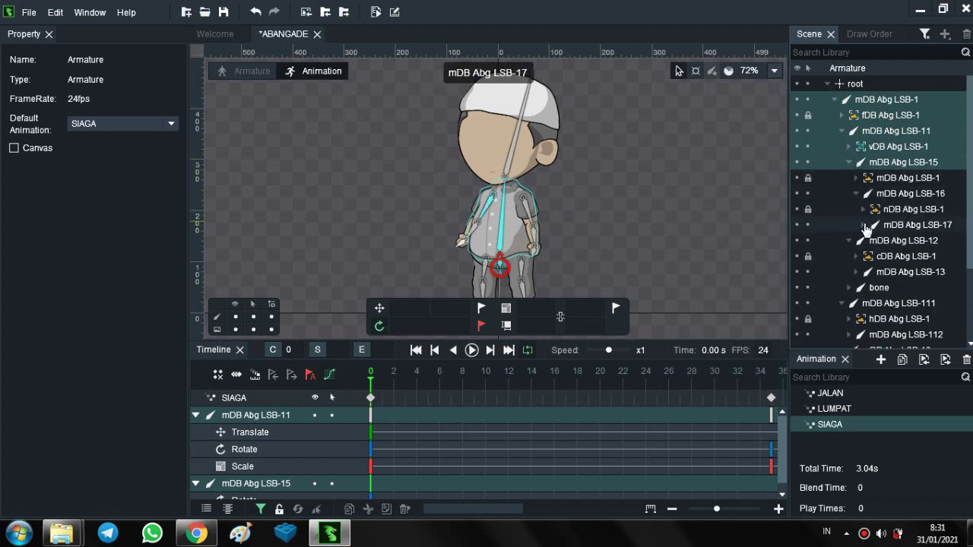
click(864, 225)
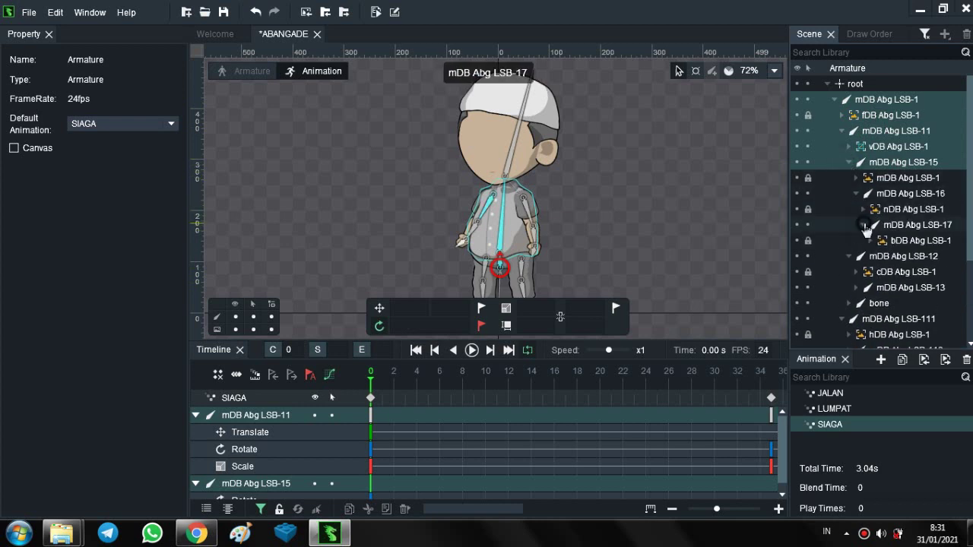
click(857, 287)
scroll(861, 292, down, 1)
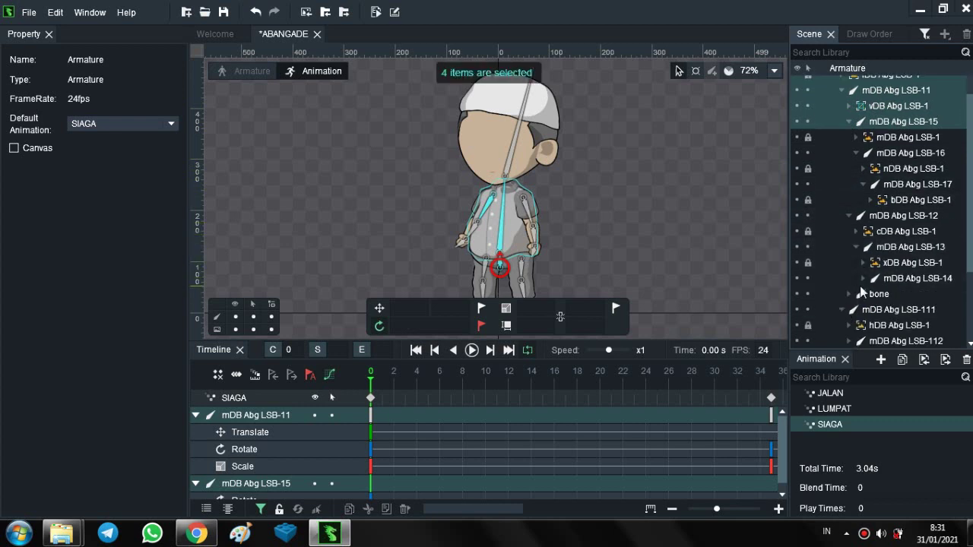
click(863, 278)
scroll(860, 279, down, 1)
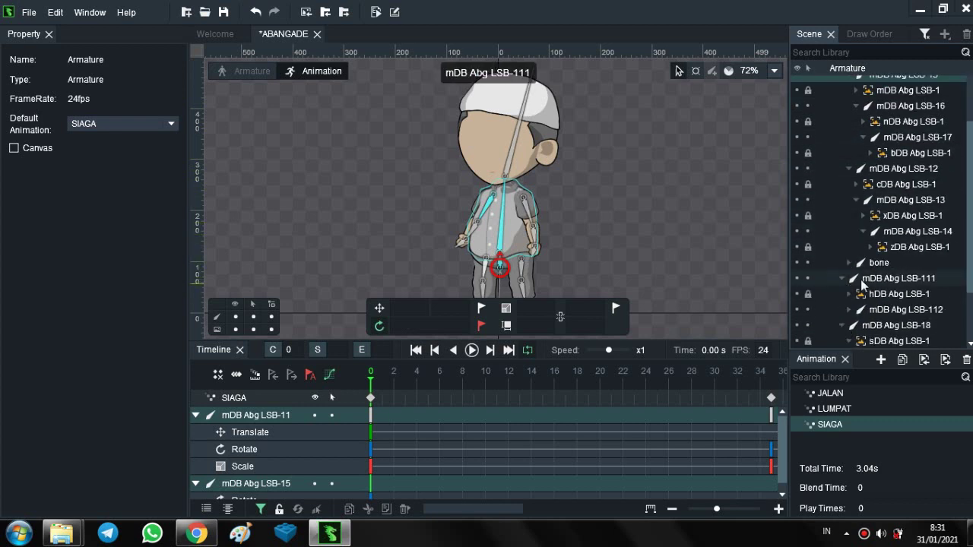
Expand the head bone and the leg bones mDB Abg LSB-112 and mDB Abg LSB-113 in the scene tree
click(849, 262)
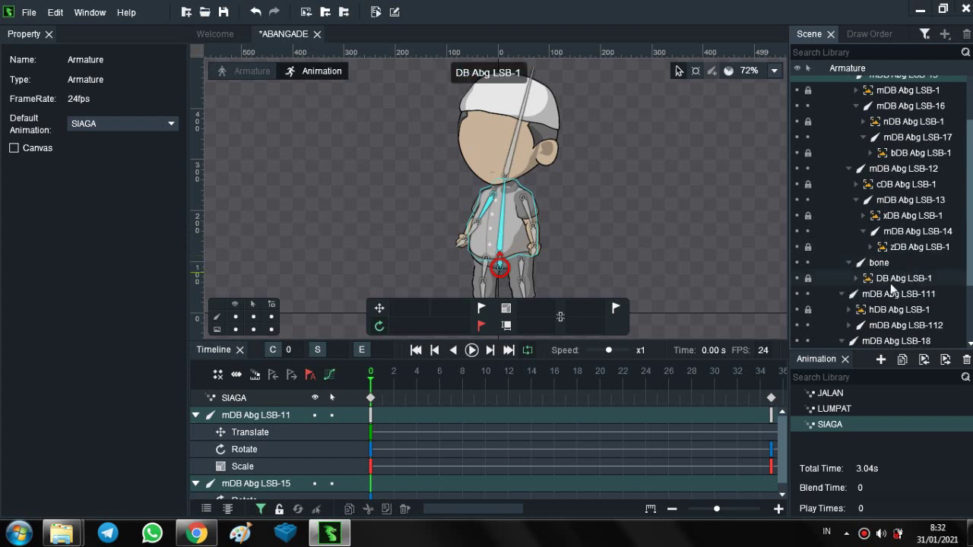
scroll(855, 278, down, 1)
click(850, 279)
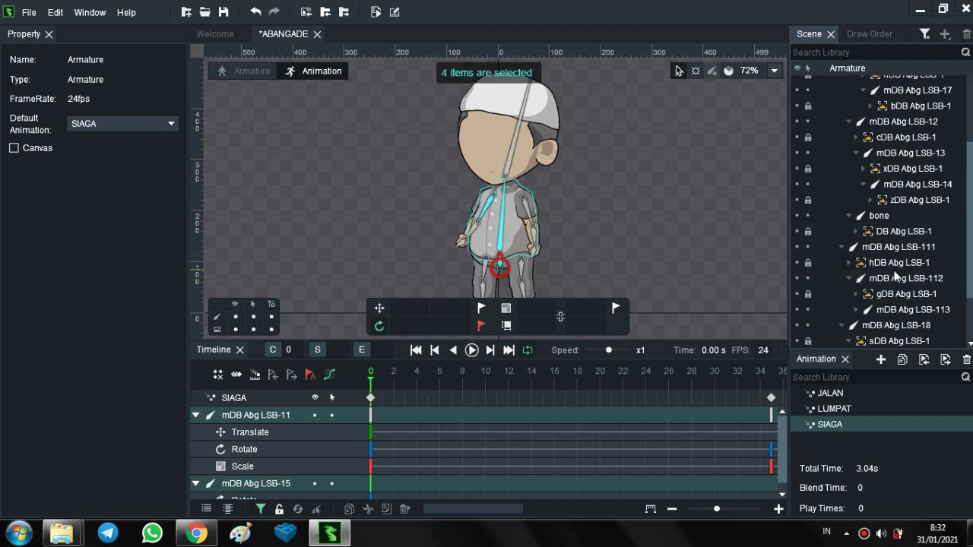
scroll(894, 275, down, 2)
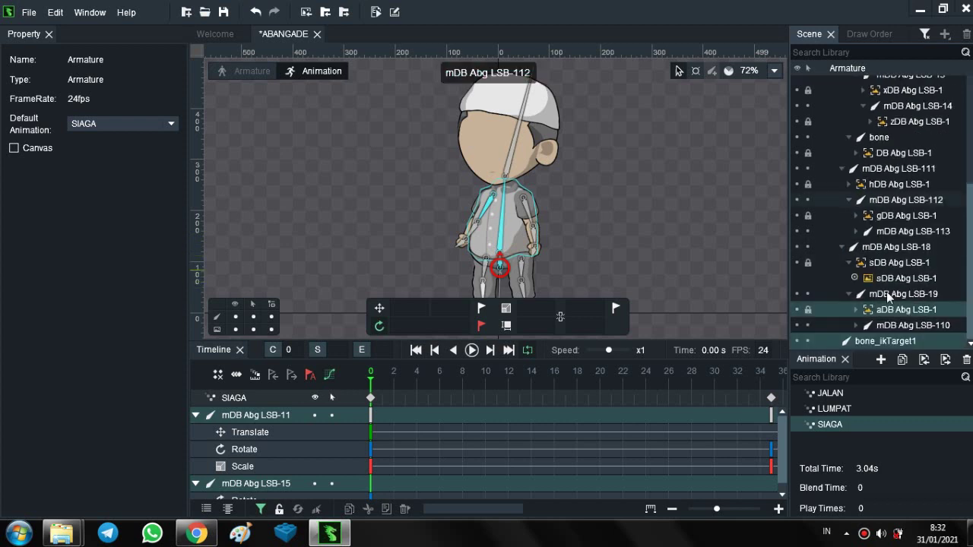
click(857, 231)
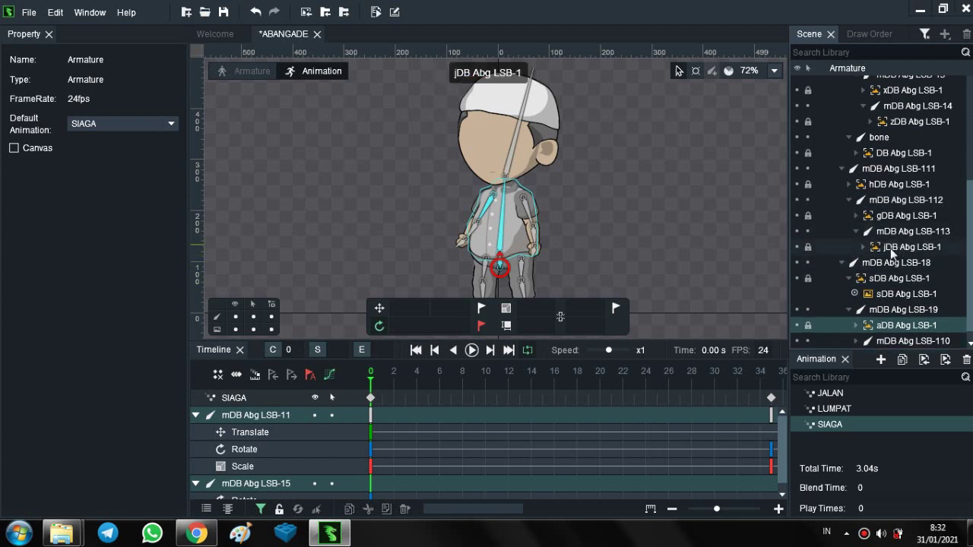
mouse_move(893, 252)
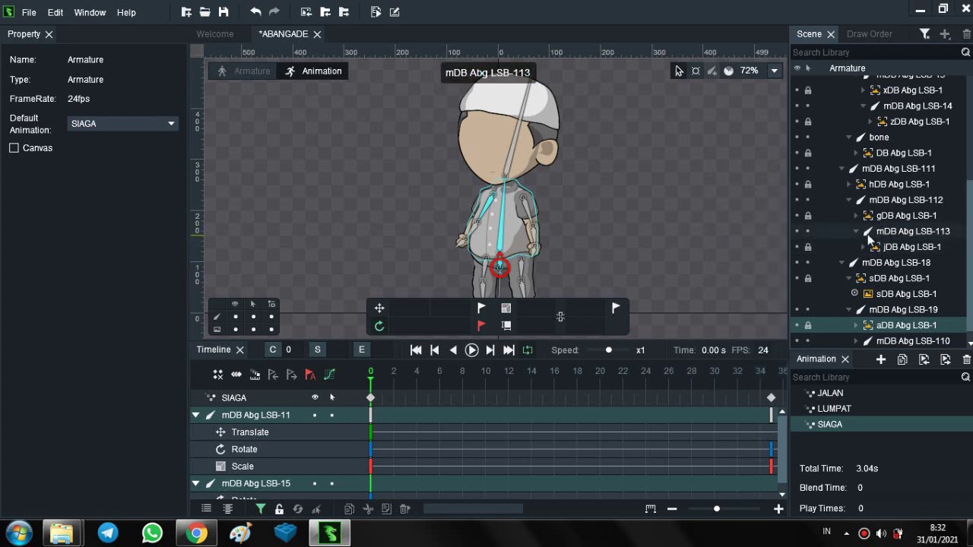
Select the leg bones mDB Abg LSB-113 and mDB Abg LSB-111 in turn, ending on the locked slot hDB Abg LSB-1
click(886, 233)
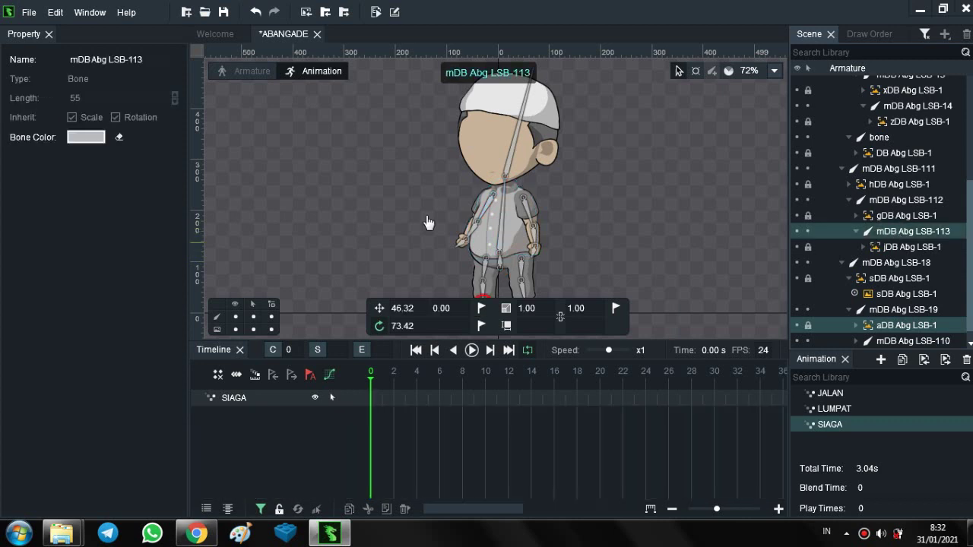
click(877, 173)
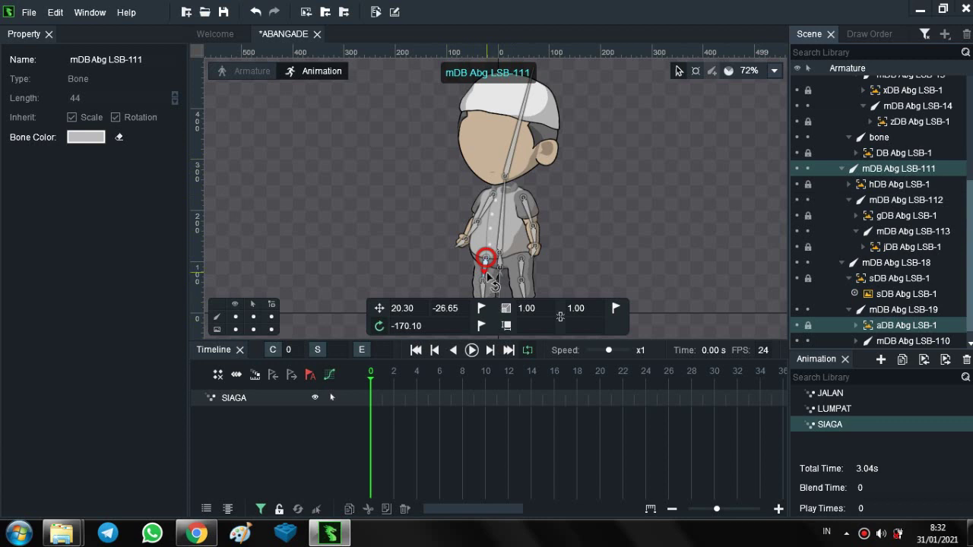
click(901, 183)
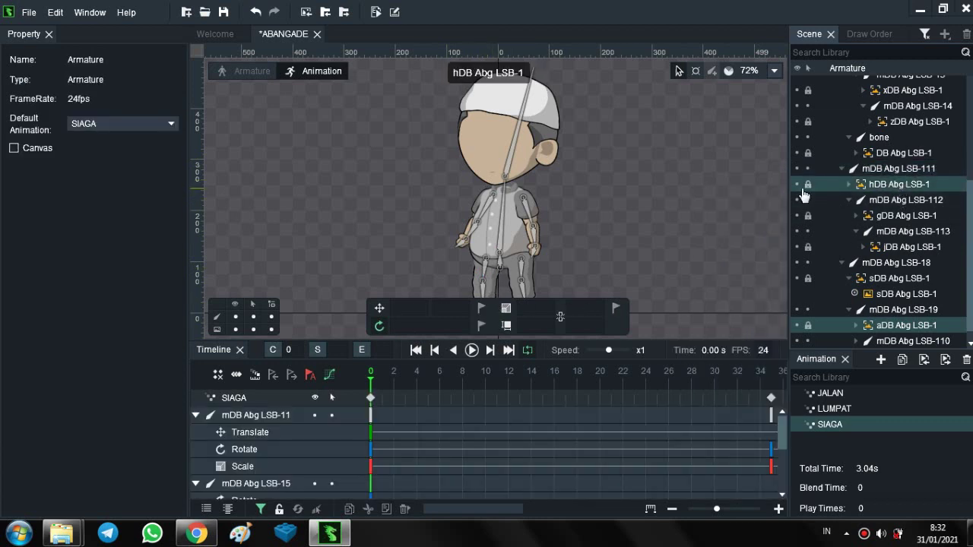
Expand the bone mDB Abg LSB-110 in the scene tree to reveal its locked slot
mouse_move(799, 191)
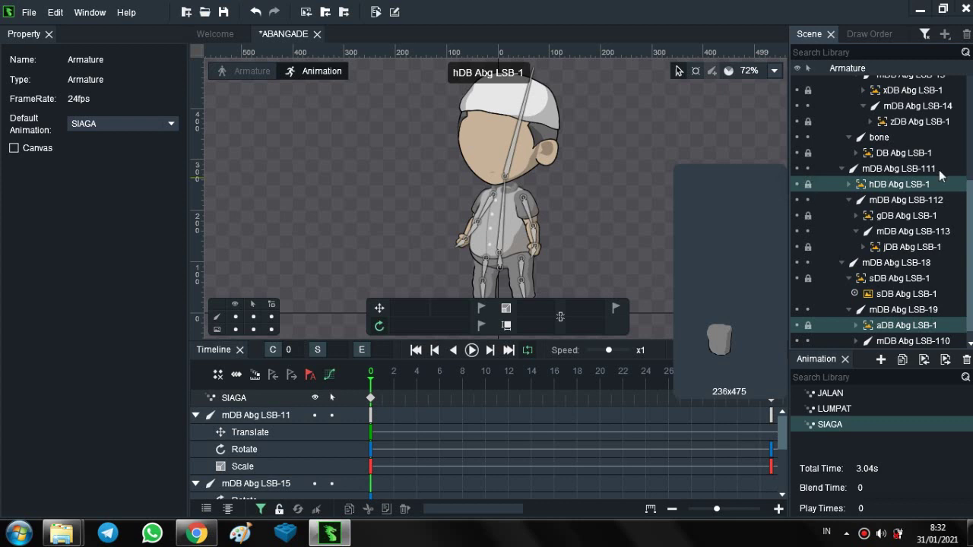
scroll(922, 182, down, 1)
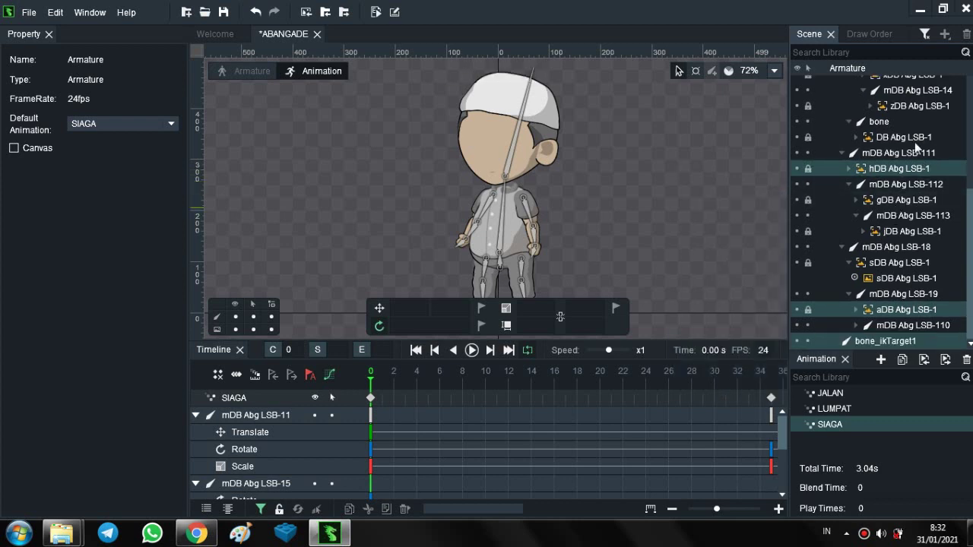
scroll(918, 196, up, 4)
scroll(915, 230, down, 2)
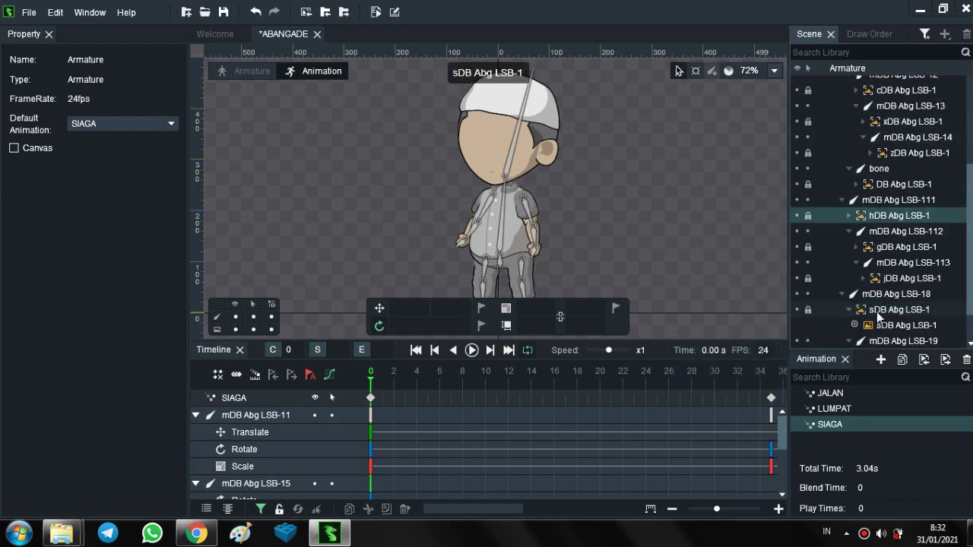
scroll(881, 311, down, 3)
click(857, 326)
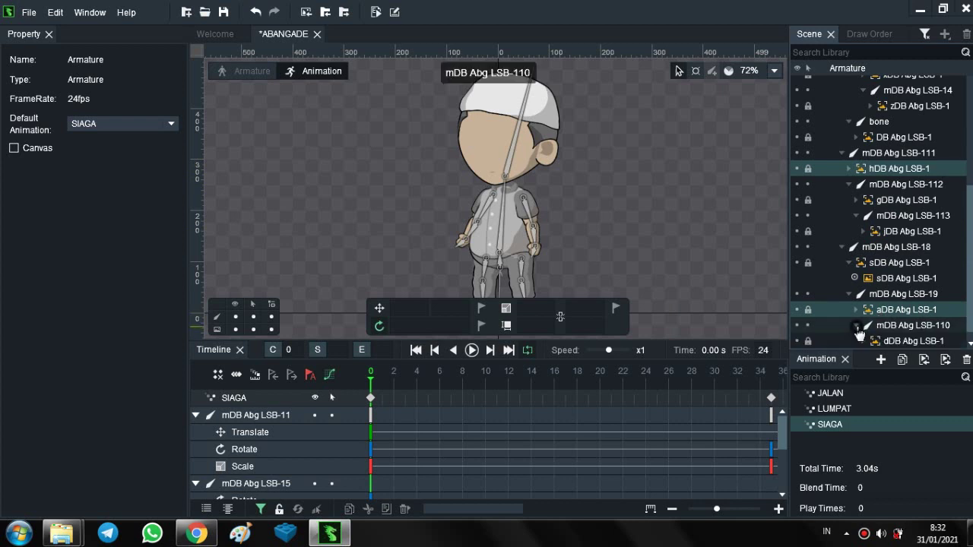
scroll(927, 276, down, 1)
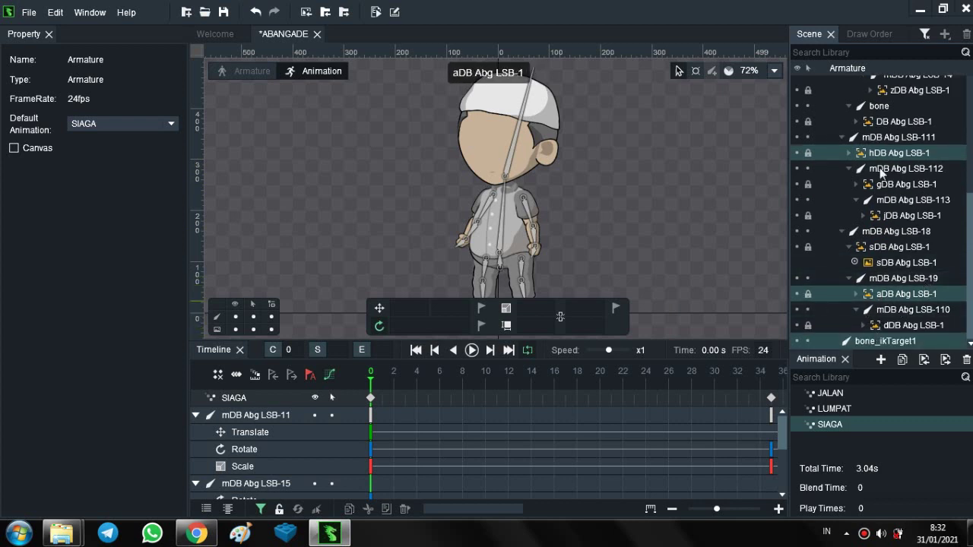
Lock the shirt slot vDB Abg LSB-1 under the bone mDB Abg LSB-11
scroll(880, 97, up, 5)
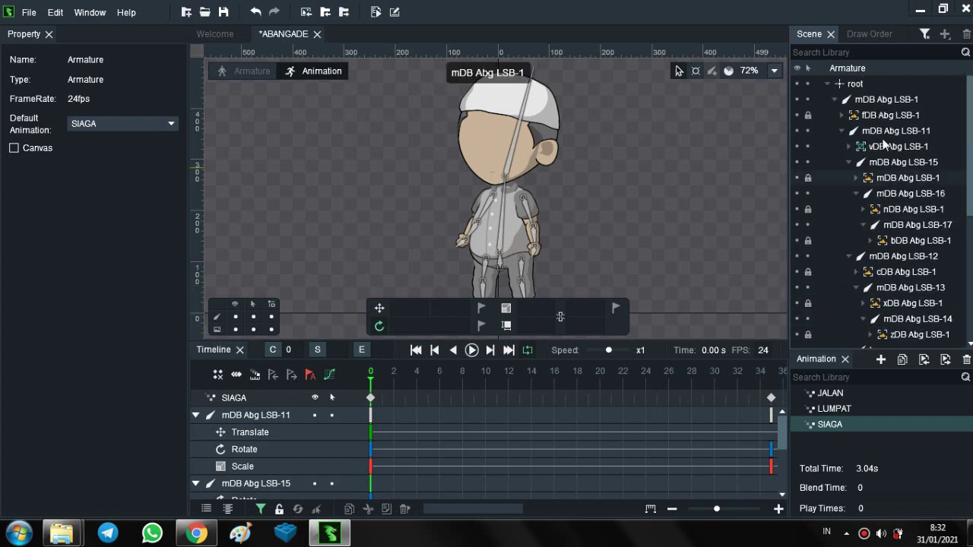
click(877, 98)
right_click(877, 99)
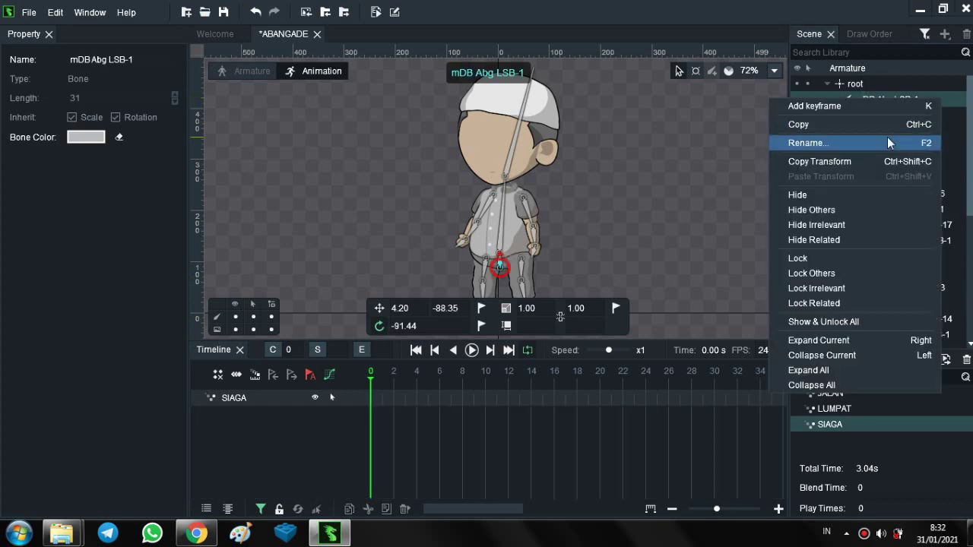
click(936, 107)
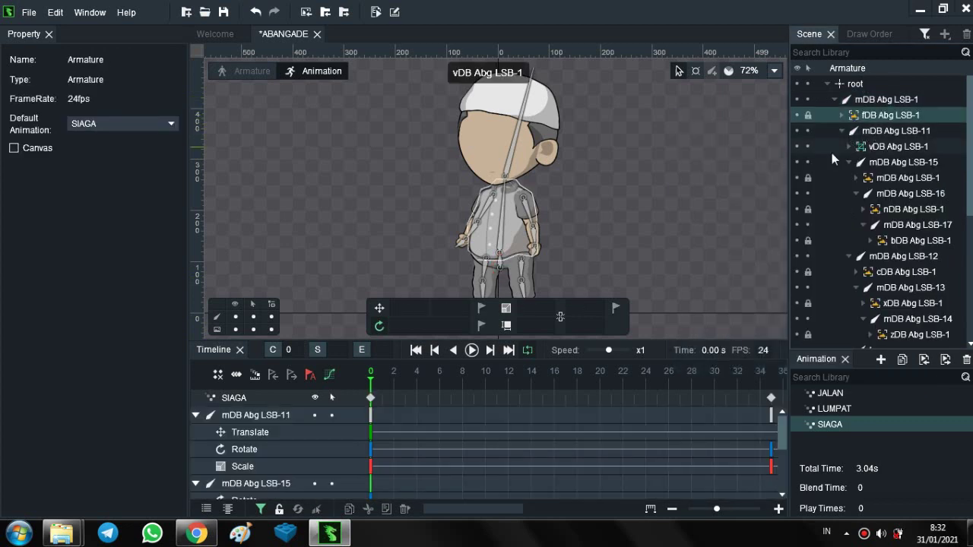
click(807, 146)
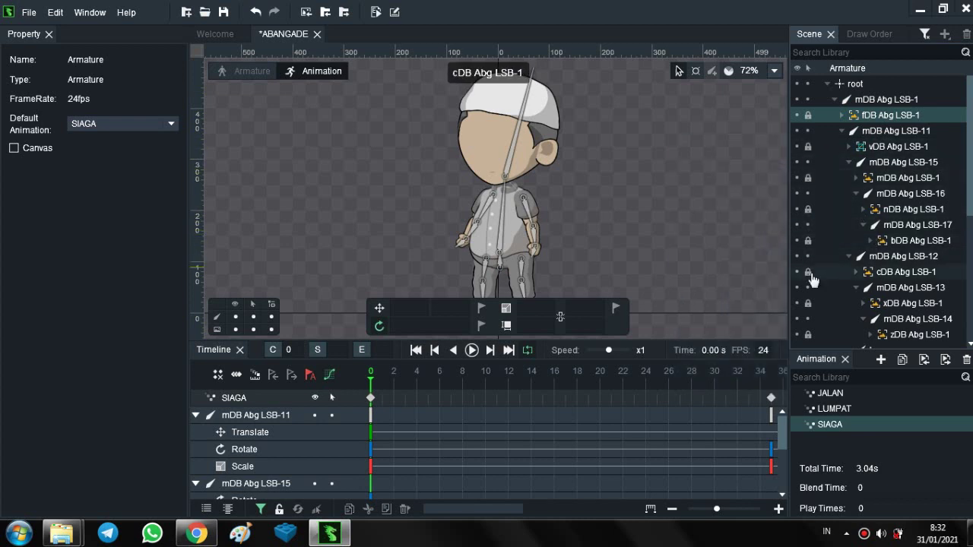
Select the locked arm and leg slots cDB, xDB, zDB, gDB and jDB Abg LSB-1 in turn to check them
click(903, 273)
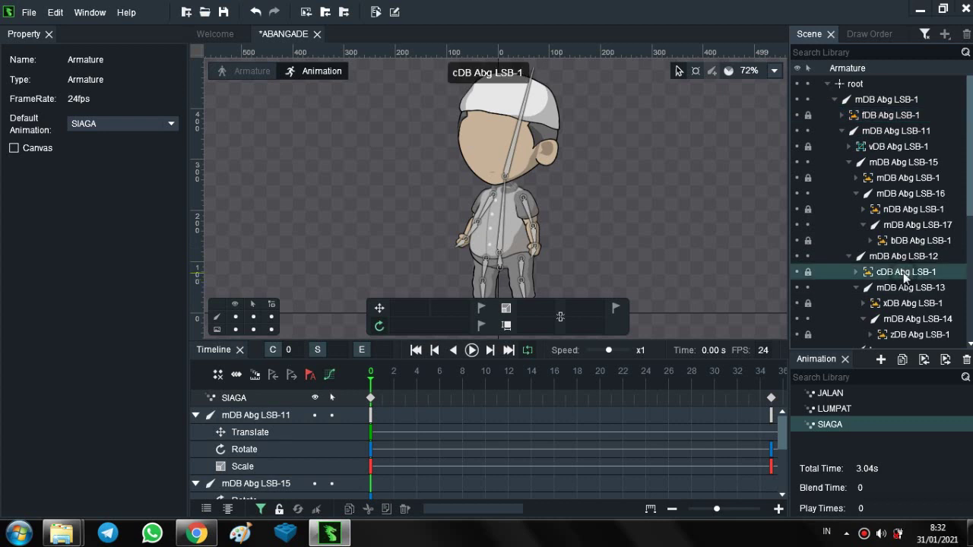
scroll(903, 273, down, 1)
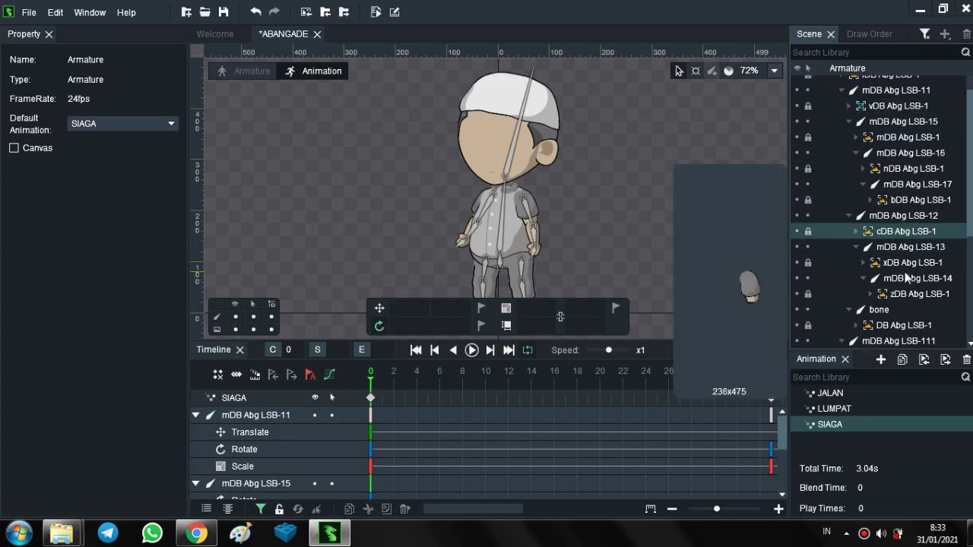
click(912, 262)
click(922, 294)
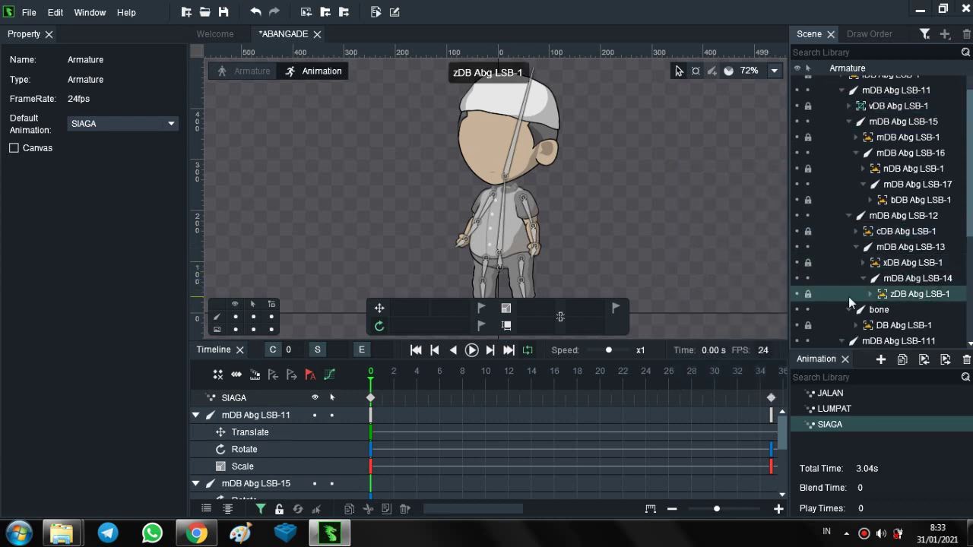
scroll(925, 257, down, 3)
click(930, 247)
click(923, 278)
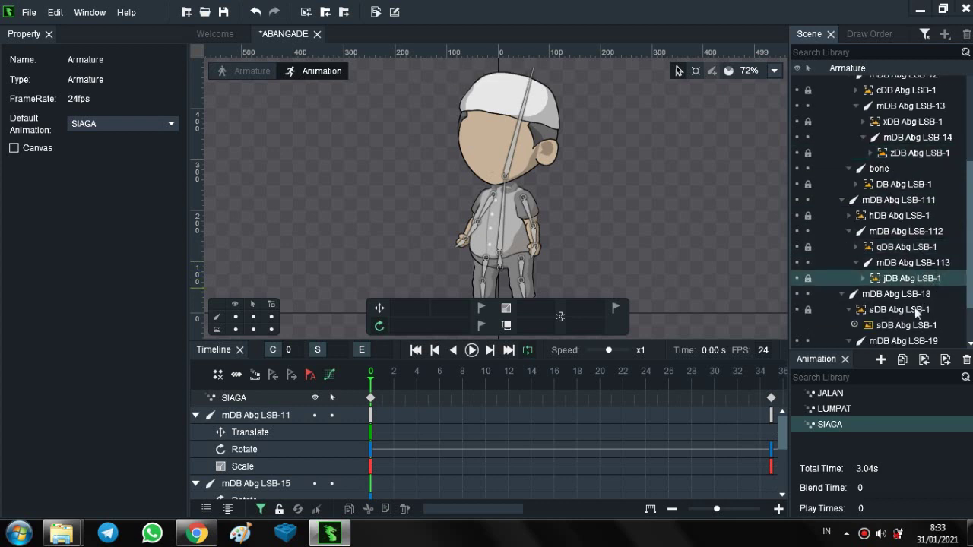
Check the sDB Abg LSB-1 slot under mDB Abg LSB-18 and its image, ending with the image selected
click(894, 325)
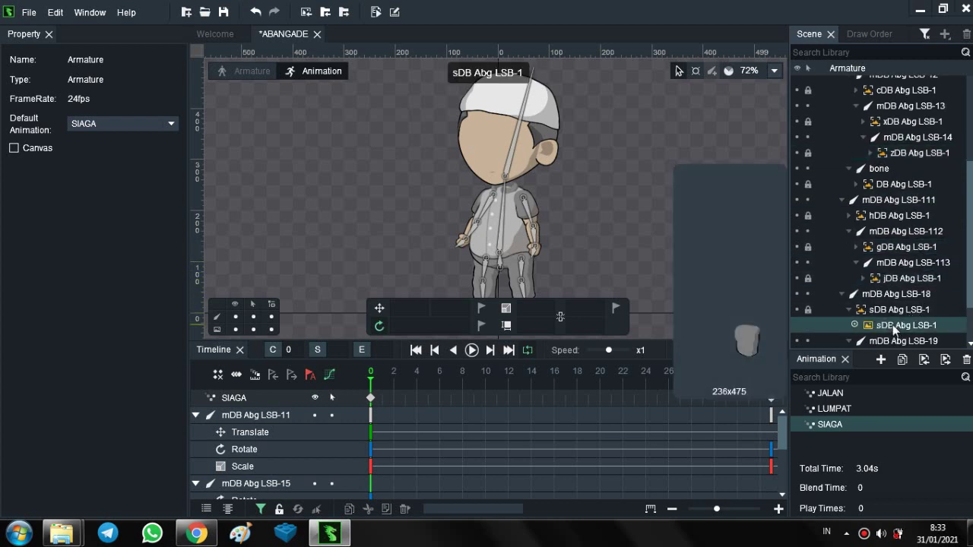
click(910, 311)
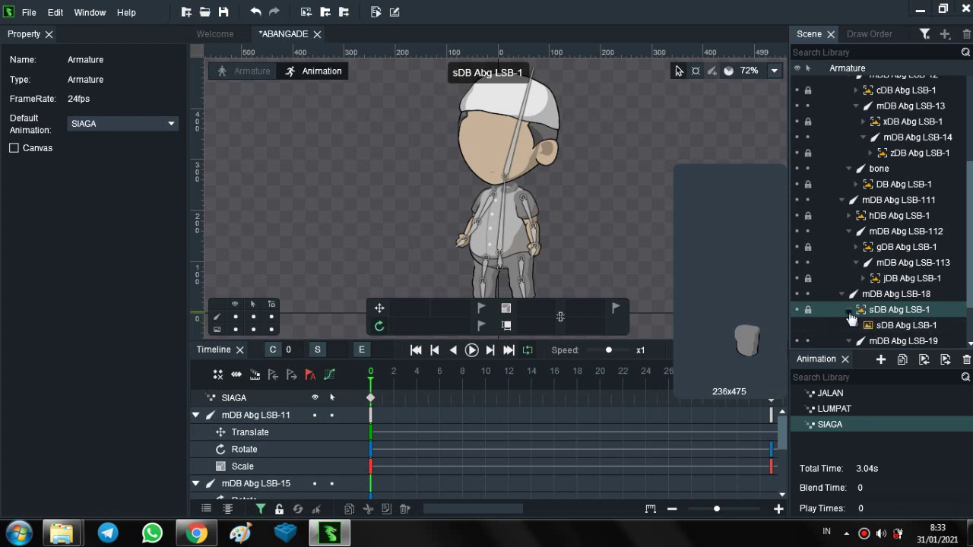
click(849, 310)
click(849, 311)
scroll(926, 310, down, 1)
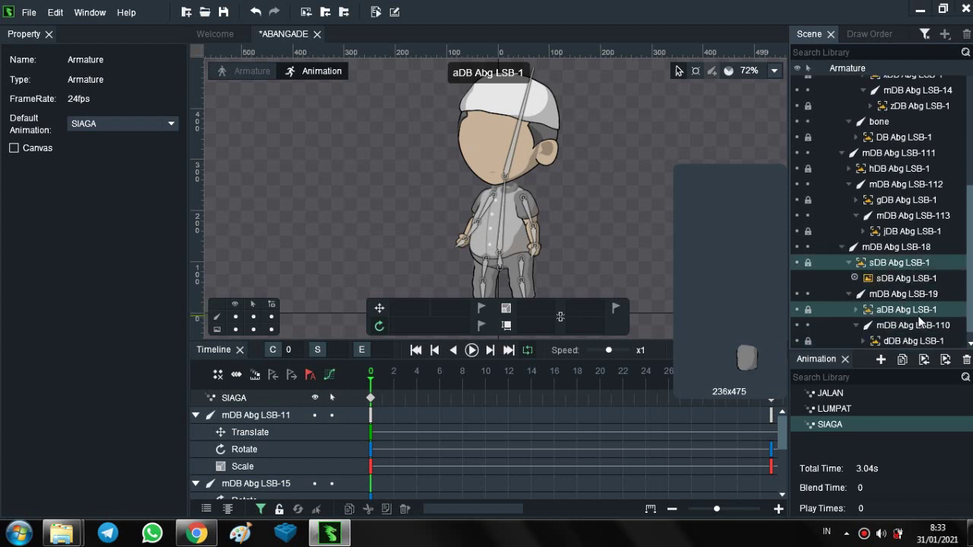
click(808, 278)
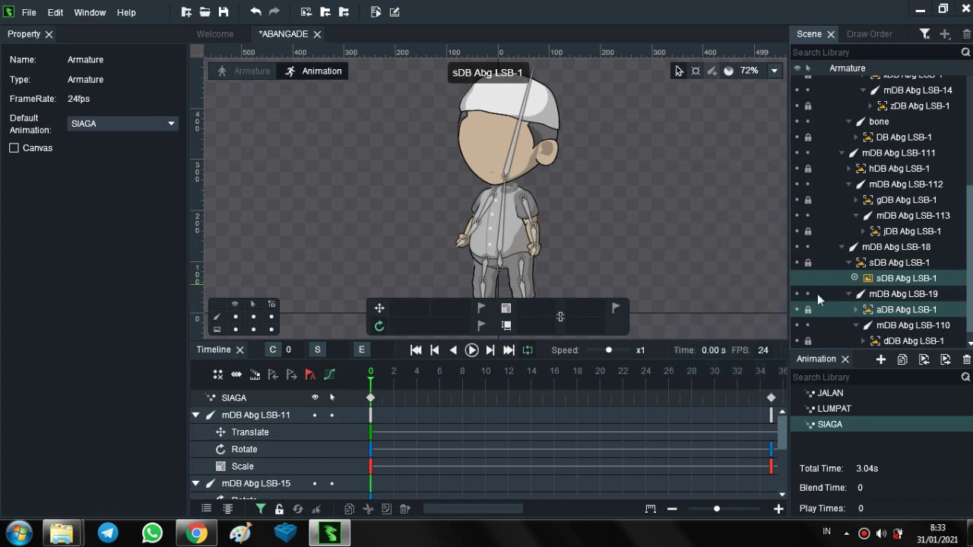
Select the leg bones mDB Abg LSB-19, mDB Abg LSB-113 and mDB Abg LSB-18 in turn
click(885, 295)
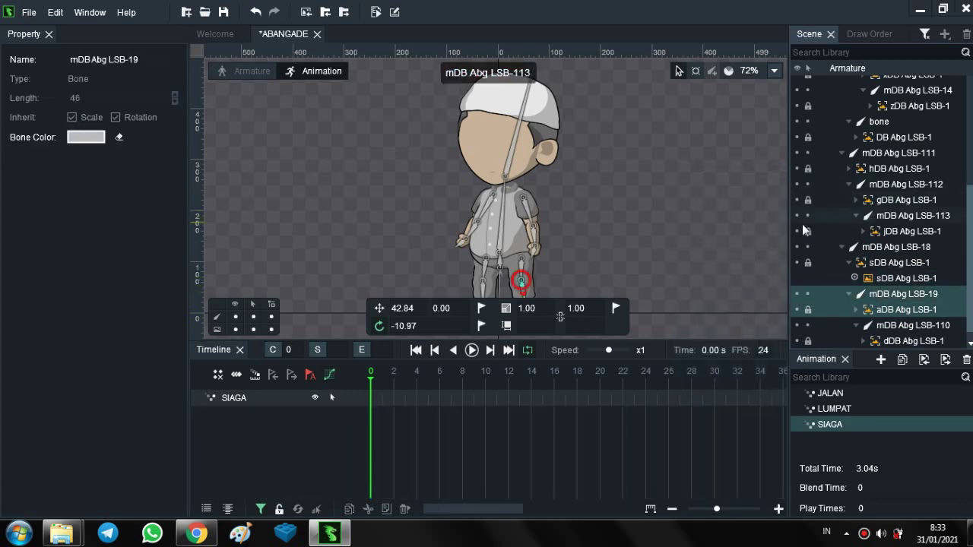
click(896, 216)
click(887, 246)
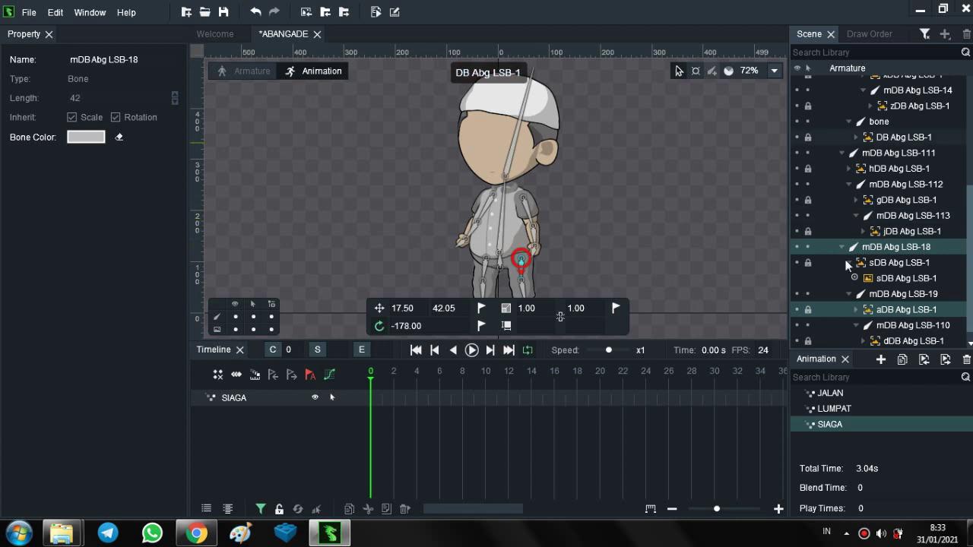
Select the whole range from mDB Abg LSB-1 to bone_ikTarget1 and review the bones' keyframes in the timeline
scroll(844, 263, up, 5)
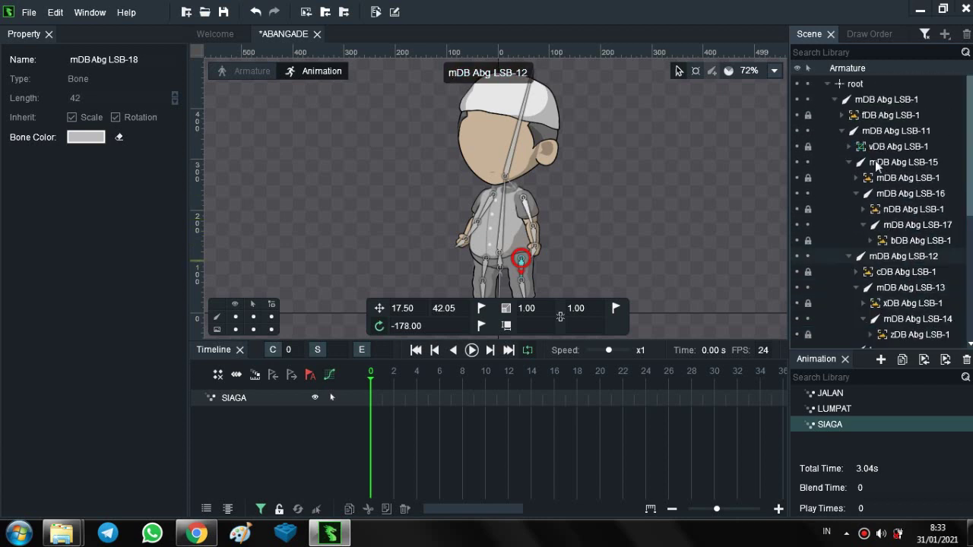
click(899, 101)
scroll(912, 213, down, 5)
scroll(913, 218, down, 1)
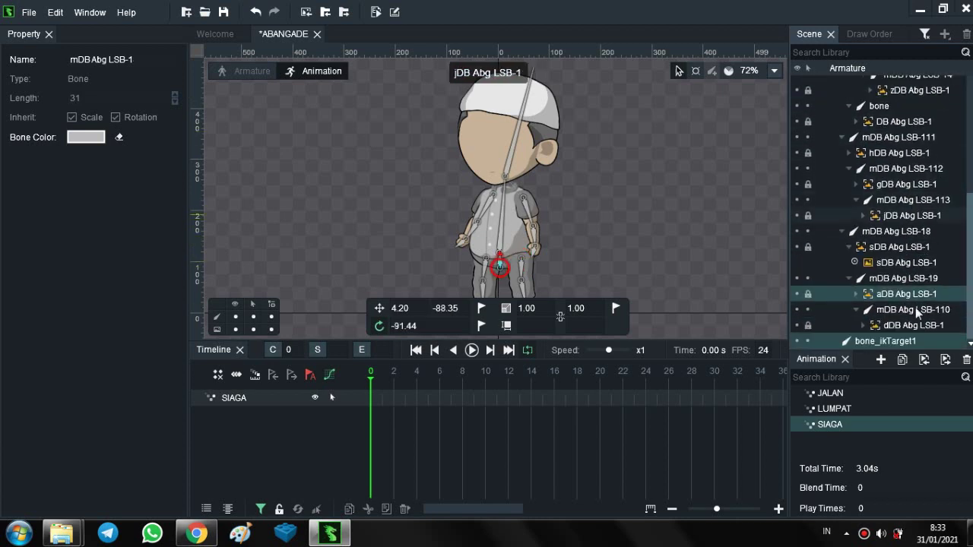
shift+click(908, 341)
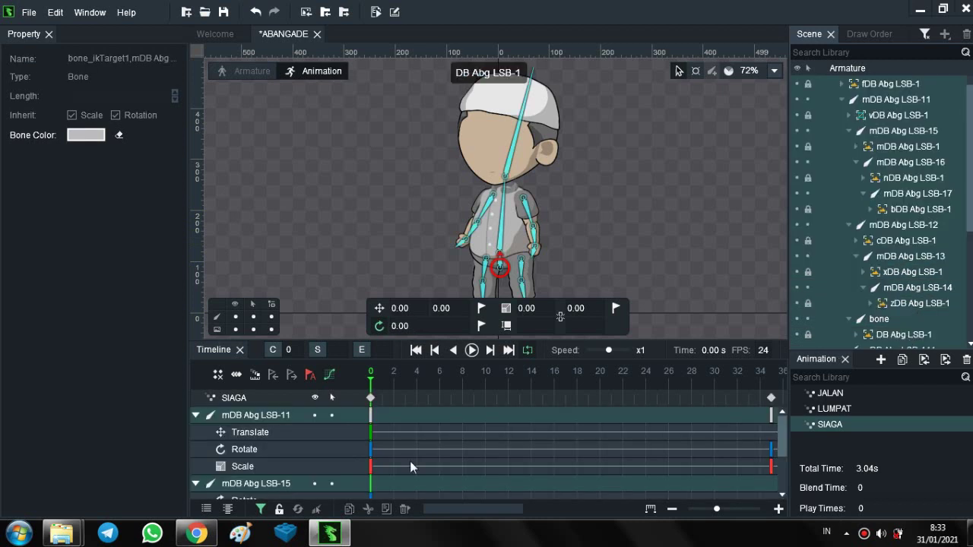
scroll(280, 473, down, 3)
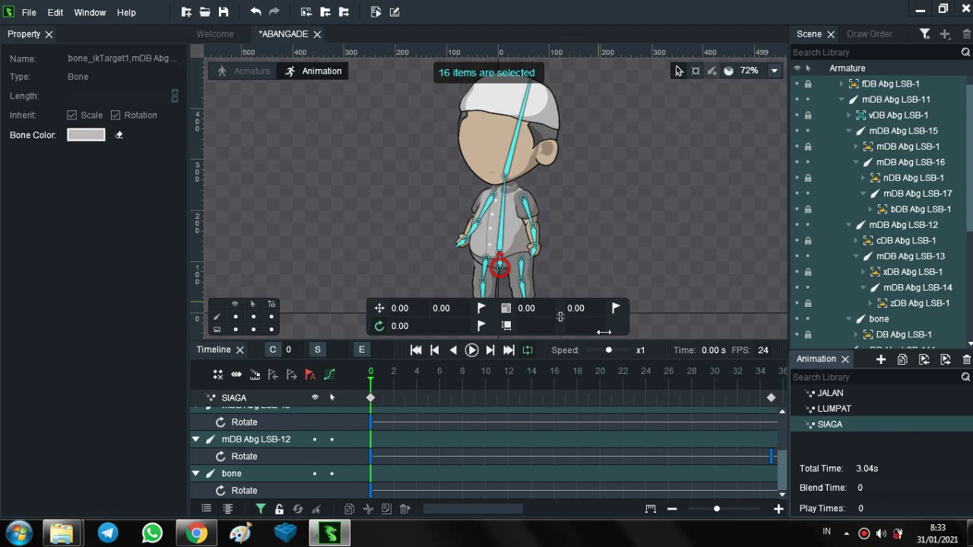
Play the SIAGA animation, switch the playback to JALAN and select the head bone
click(472, 350)
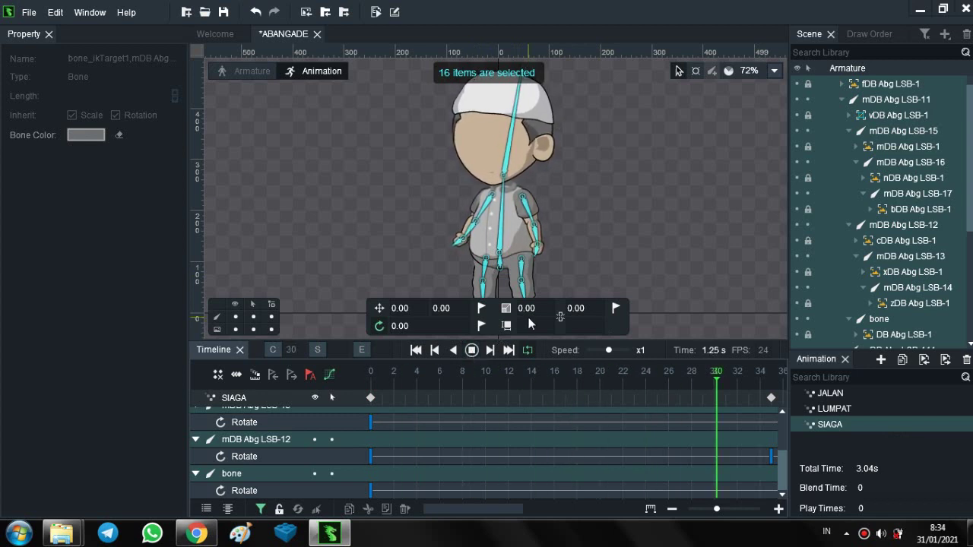
click(877, 394)
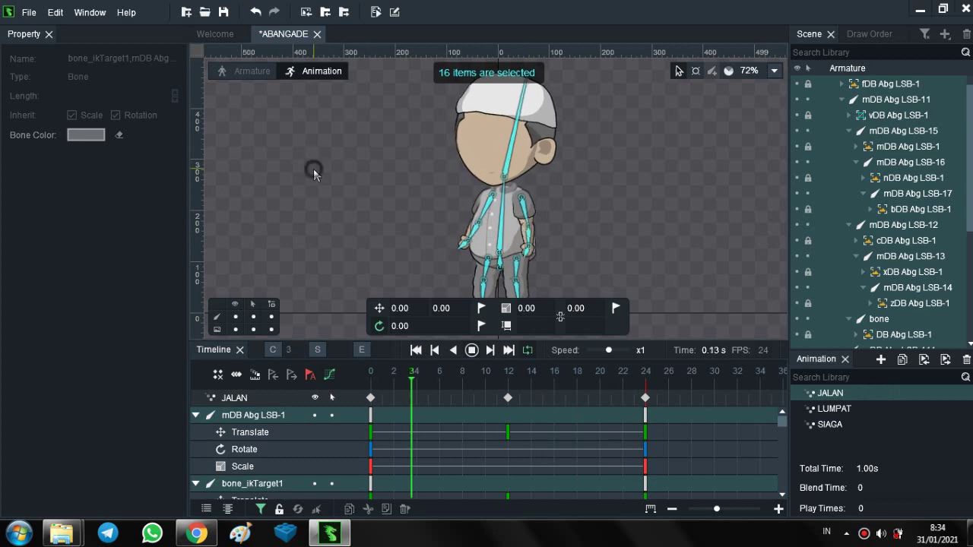
click(831, 312)
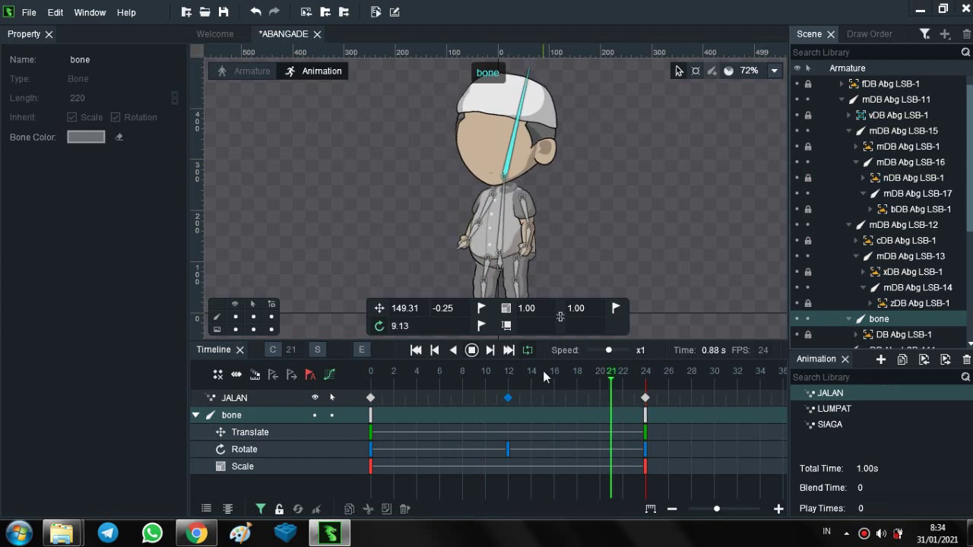
Preview the LUMPAT and JALAN animations alternately, ending on SIAGA
click(843, 411)
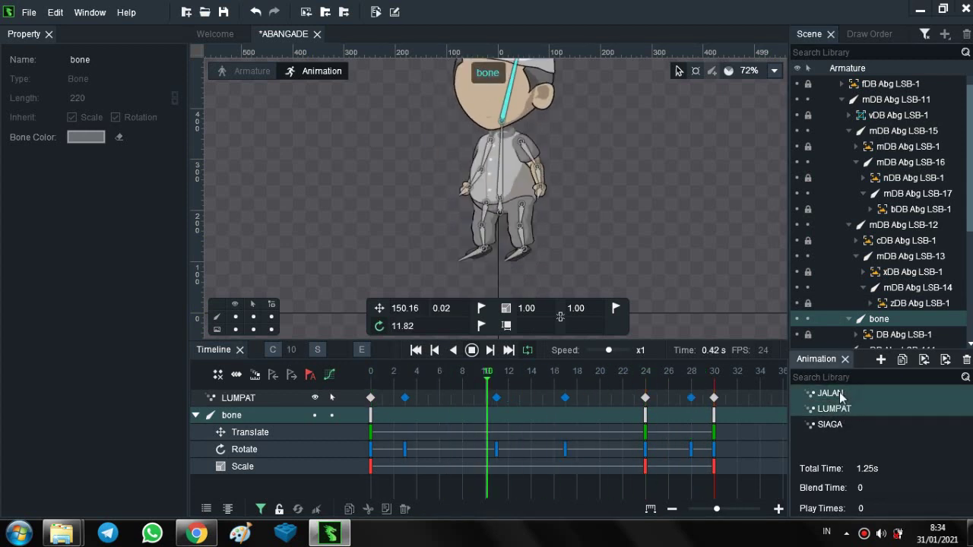
click(841, 394)
click(841, 409)
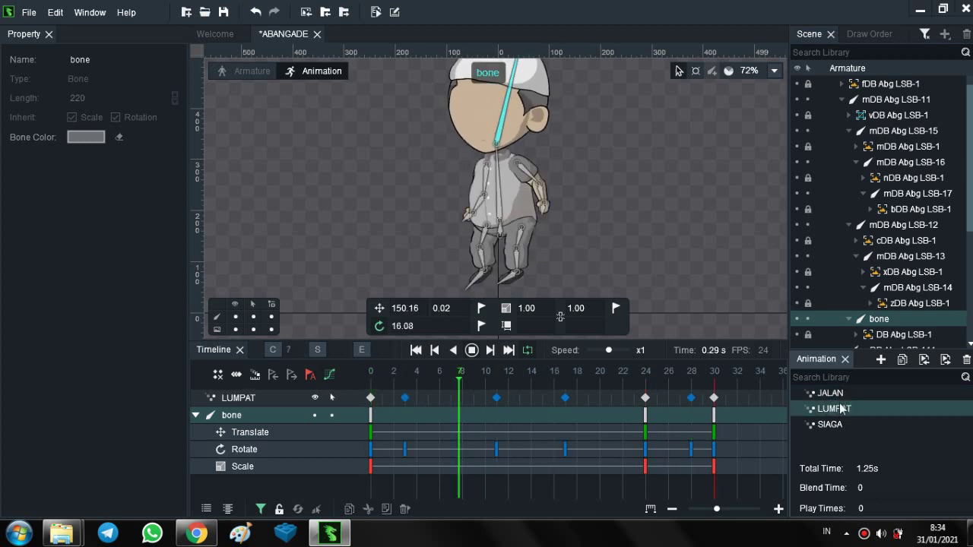
click(831, 394)
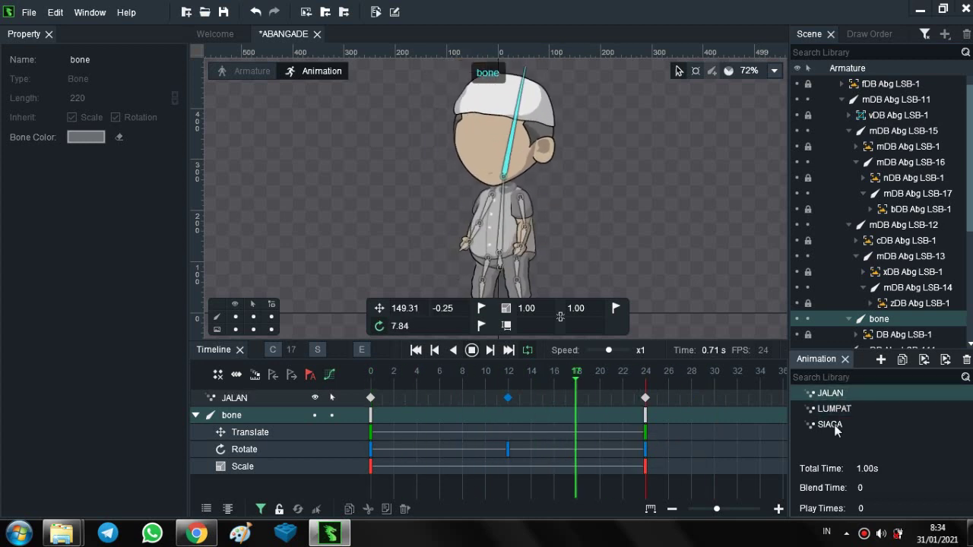
click(835, 427)
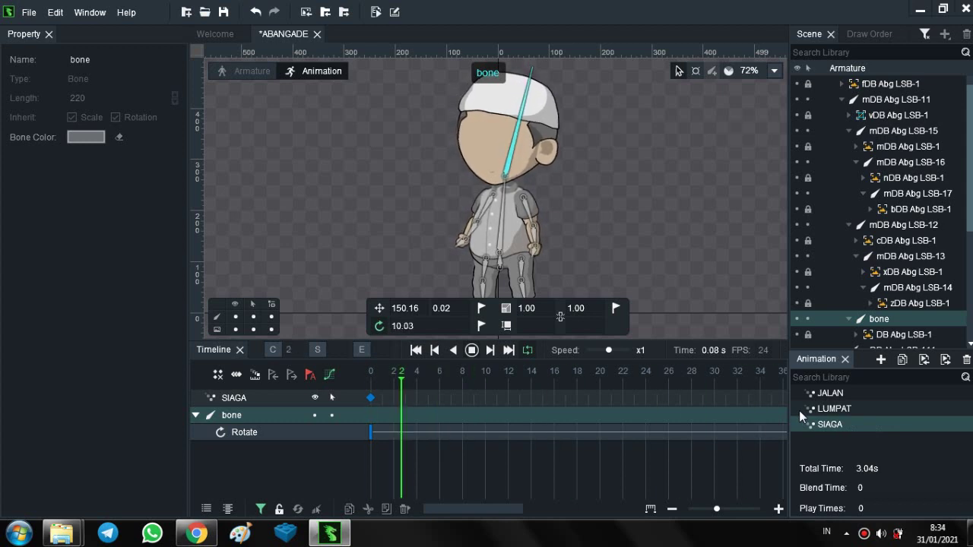
Compare the JALAN and LUMPAT playback once more, return to SIAGA and stop the playback
click(838, 408)
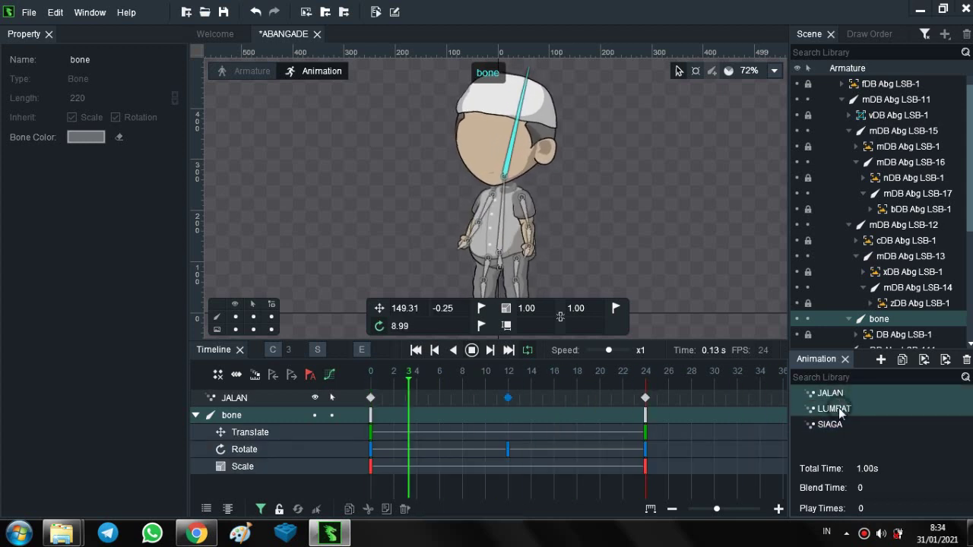
click(838, 407)
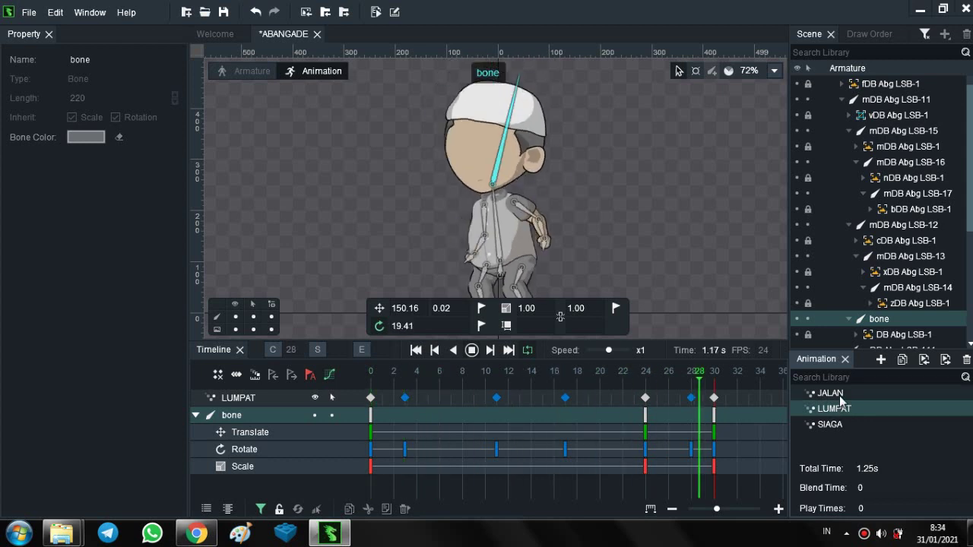
click(839, 396)
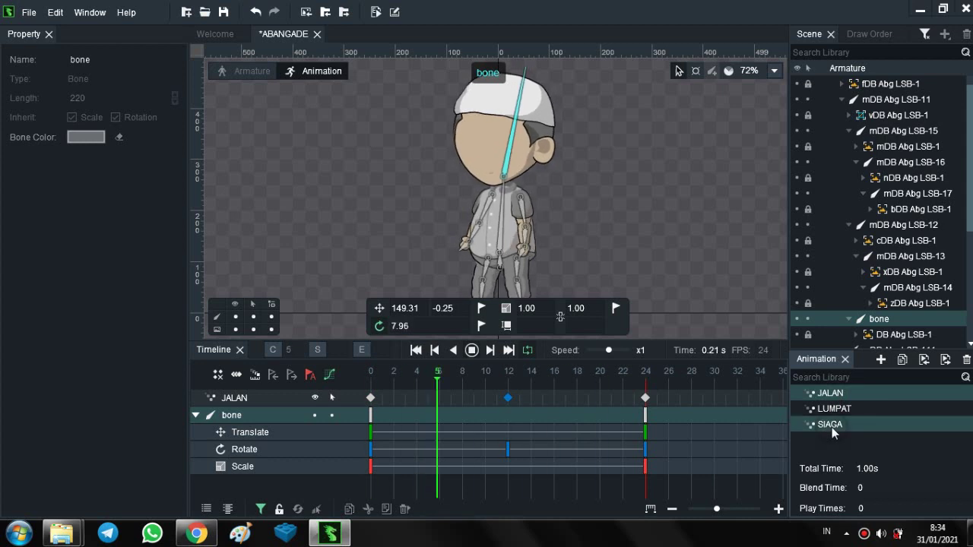
click(831, 428)
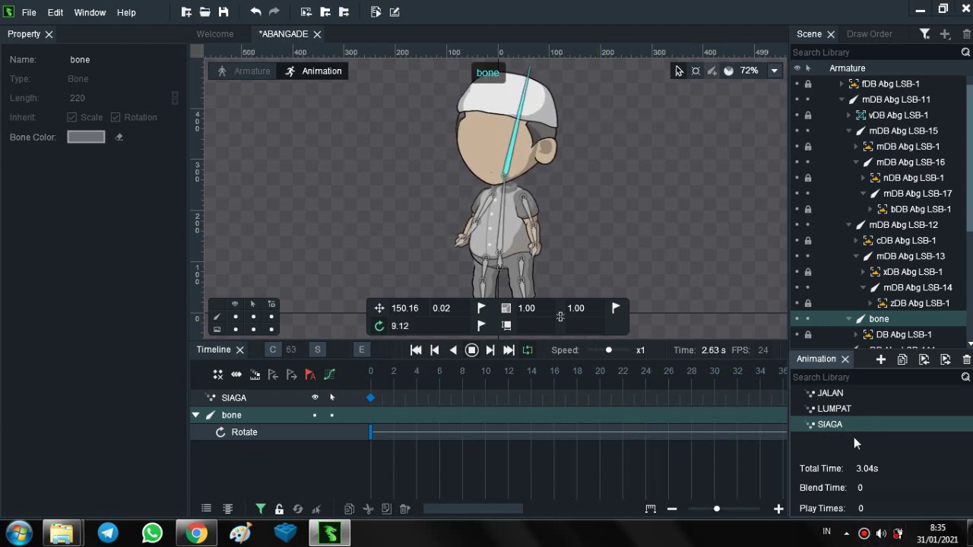
key(space)
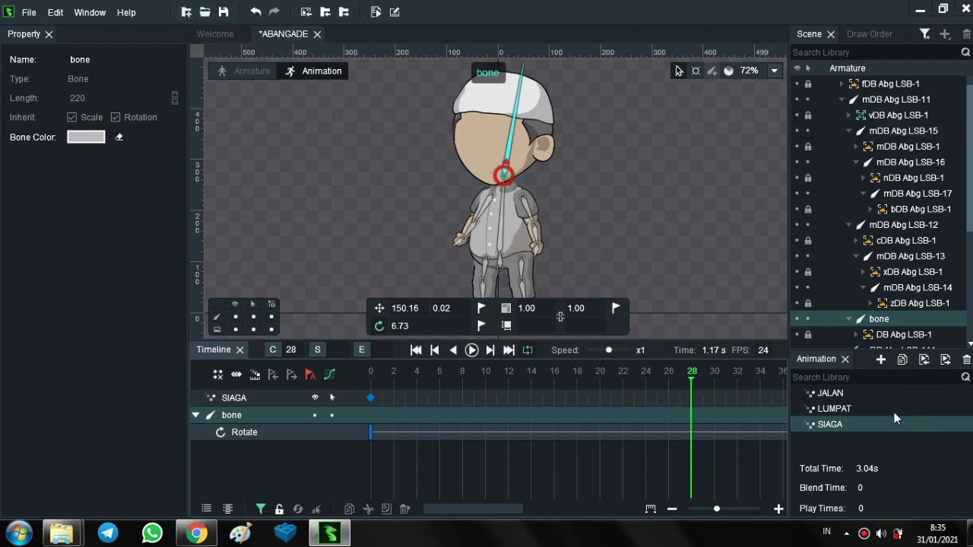
Add a new animation to the armature and rename it jatoh
click(880, 360)
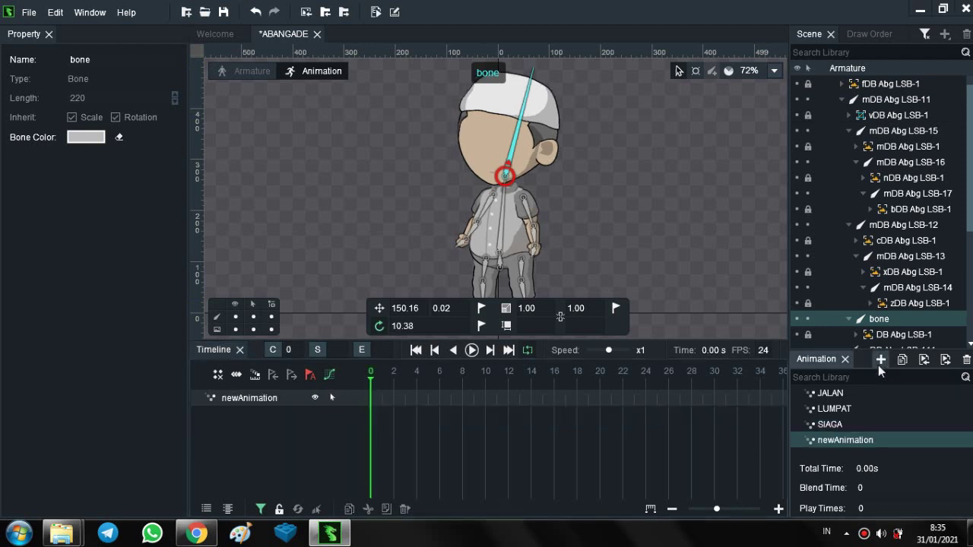
double_click(852, 439)
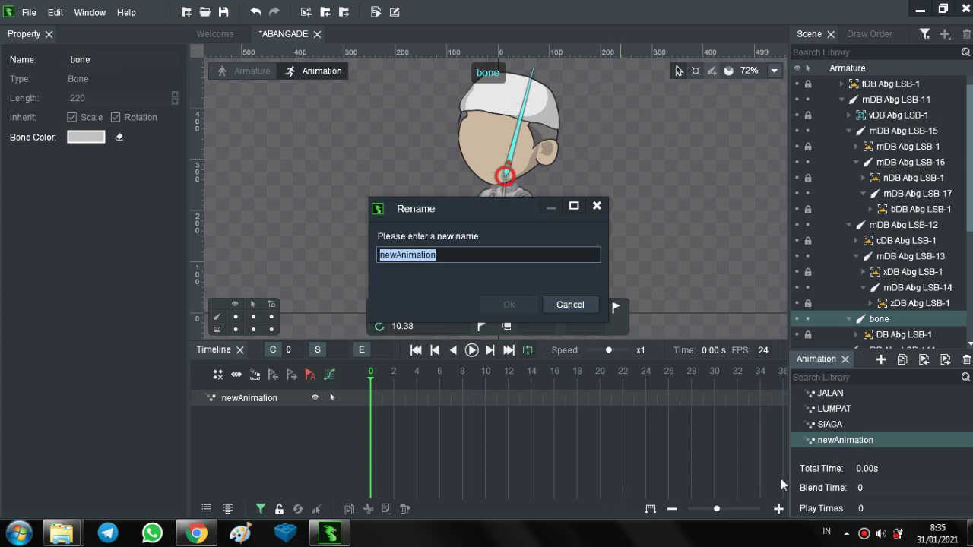
click(596, 206)
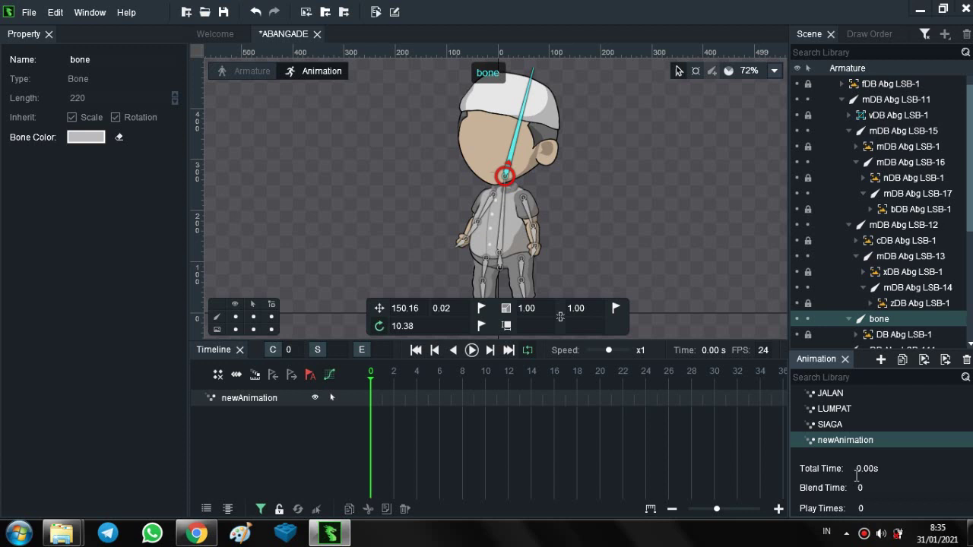
right_click(830, 442)
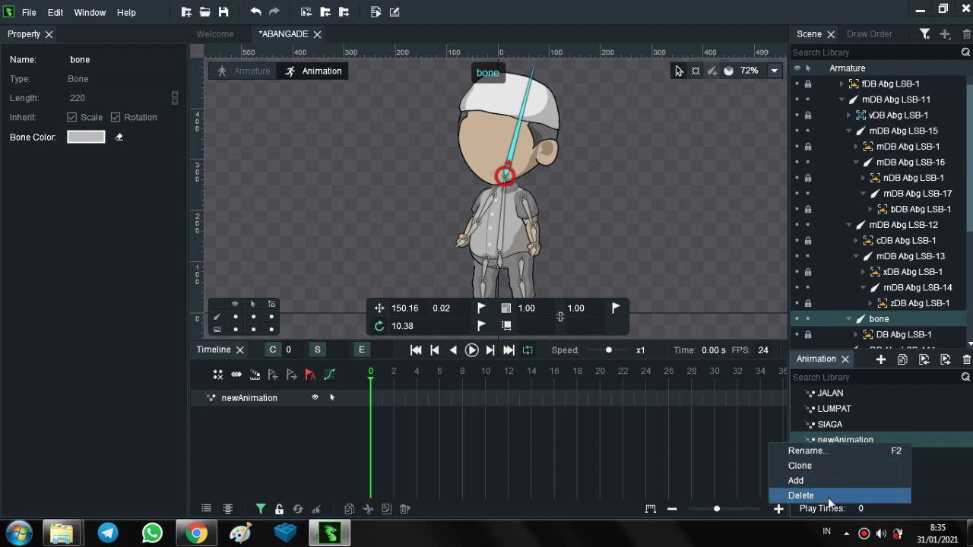
click(867, 450)
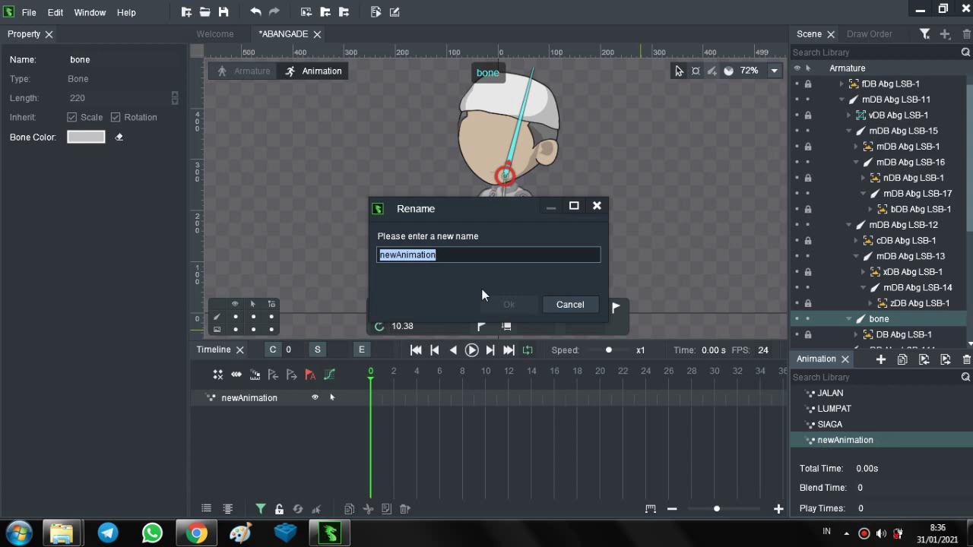
text(ja)
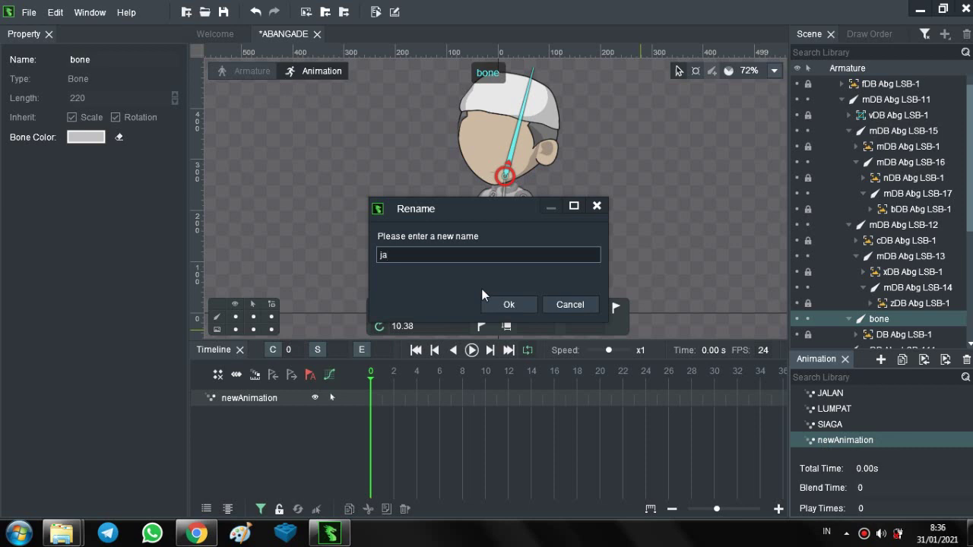
text(ton)
key(Return)
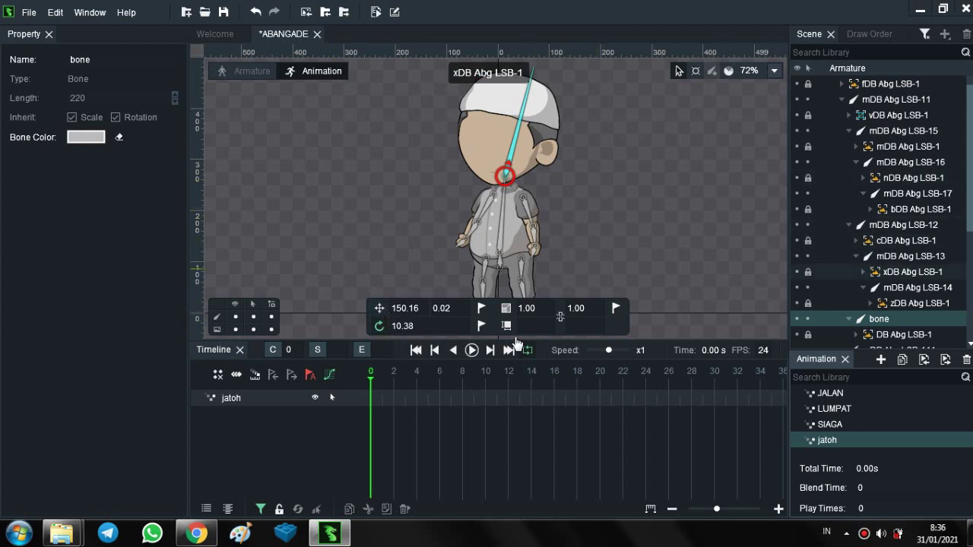
Select every item from the mDB Abg LSB-1 bone through bone_ikTarget1 in the armature hierarchy
scroll(914, 277, down, 3)
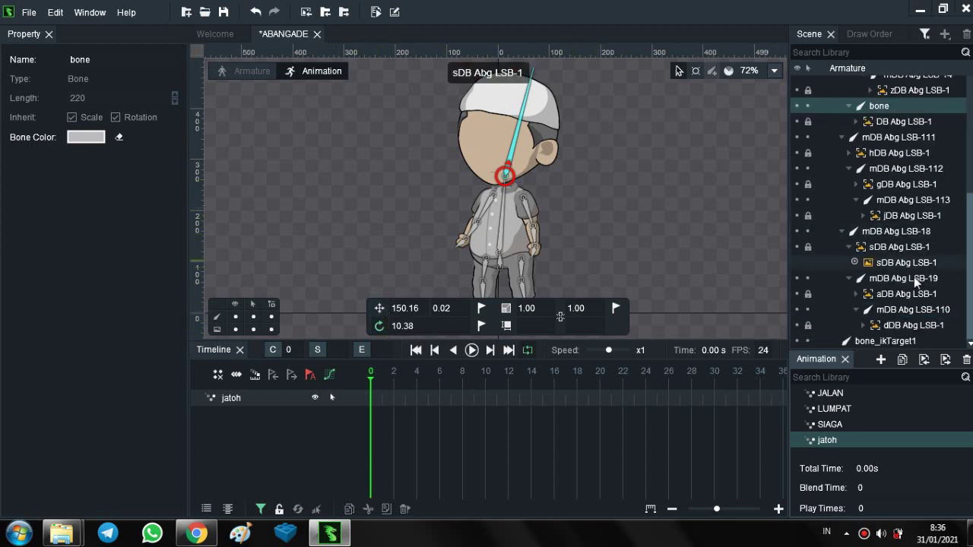
scroll(882, 190, up, 4)
click(878, 100)
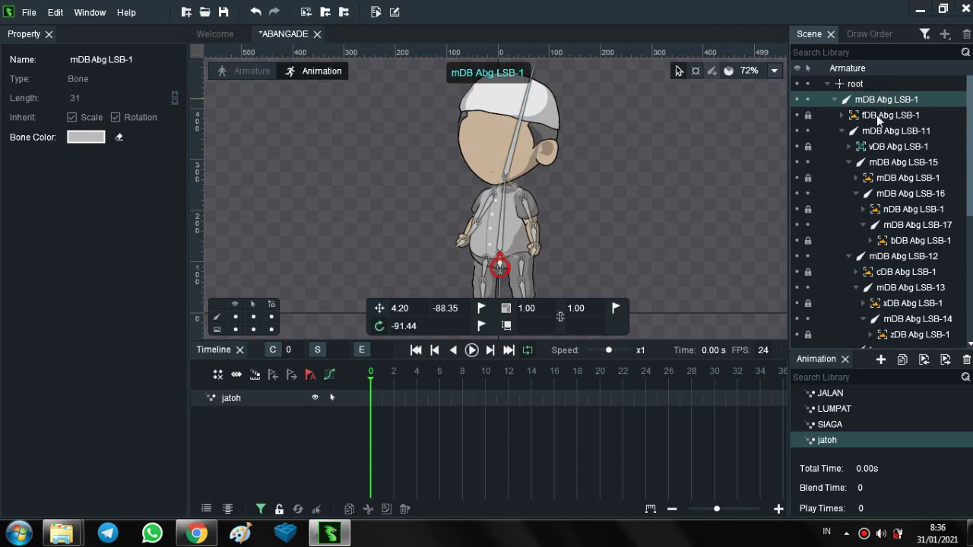
scroll(876, 114, down, 3)
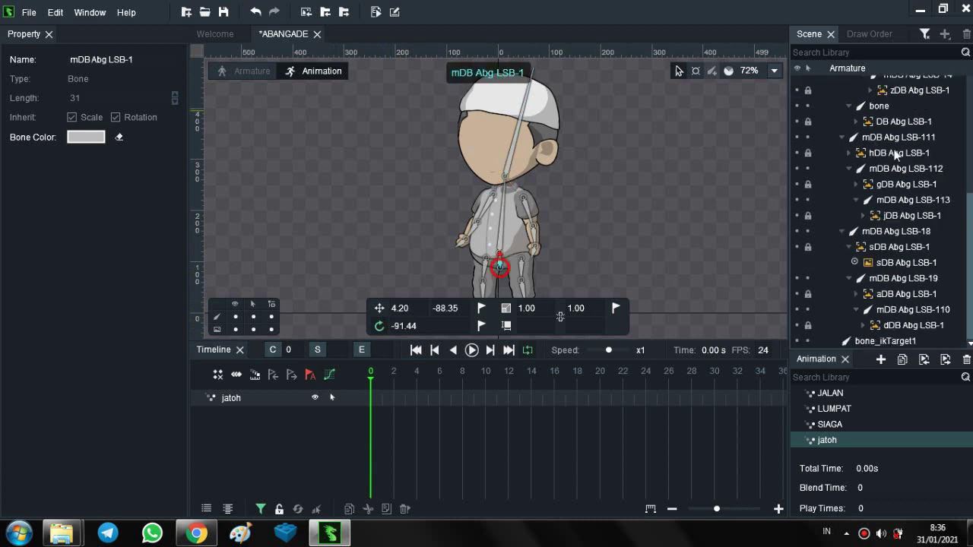
shift+click(904, 340)
mouse_move(904, 340)
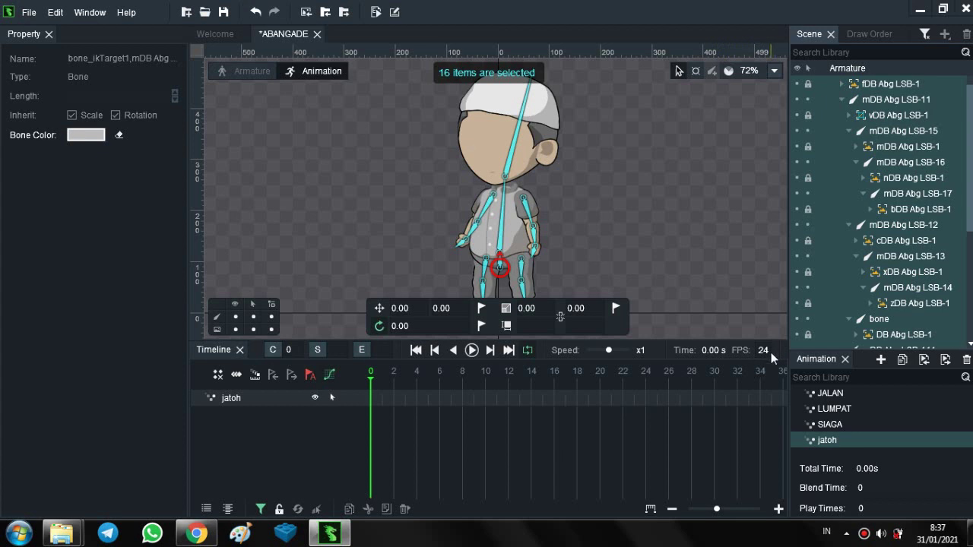
Set rotate and translate keyframes for all the selected bones at frame 0 of the jatoh animation
click(645, 374)
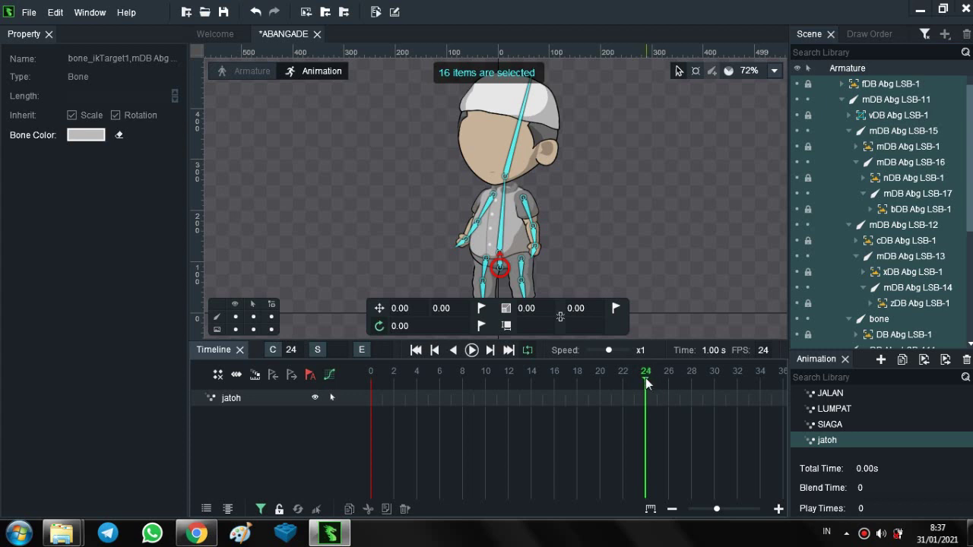
drag(616, 378, 348, 423)
click(714, 373)
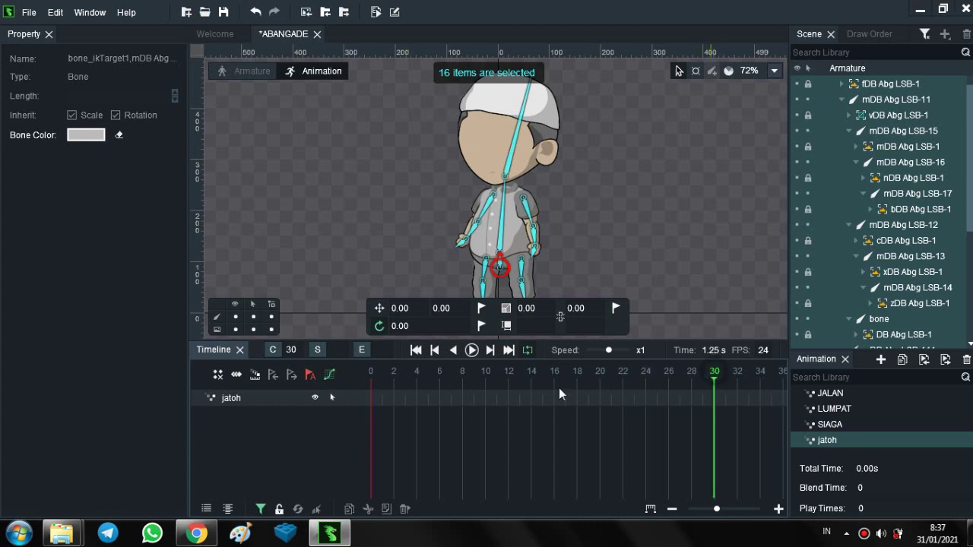
click(371, 374)
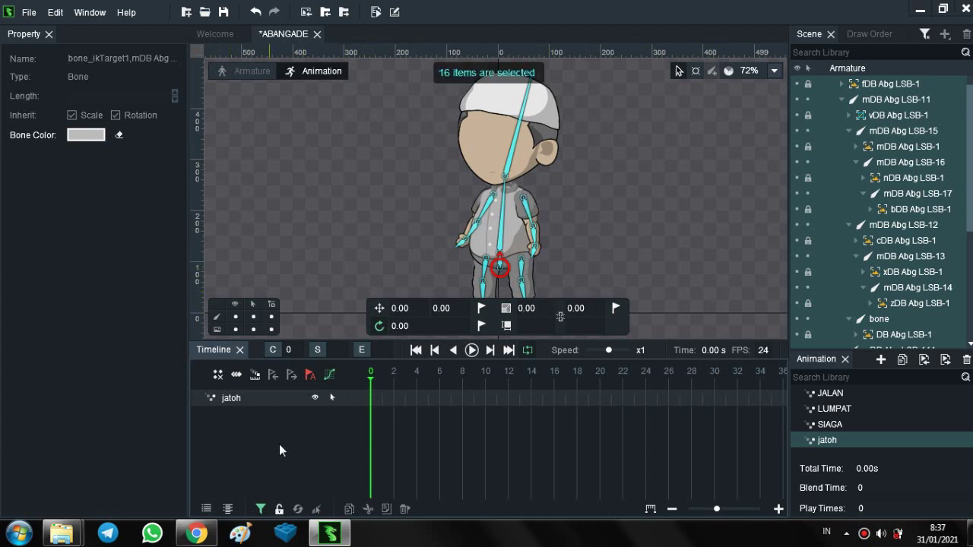
scroll(924, 152, up, 1)
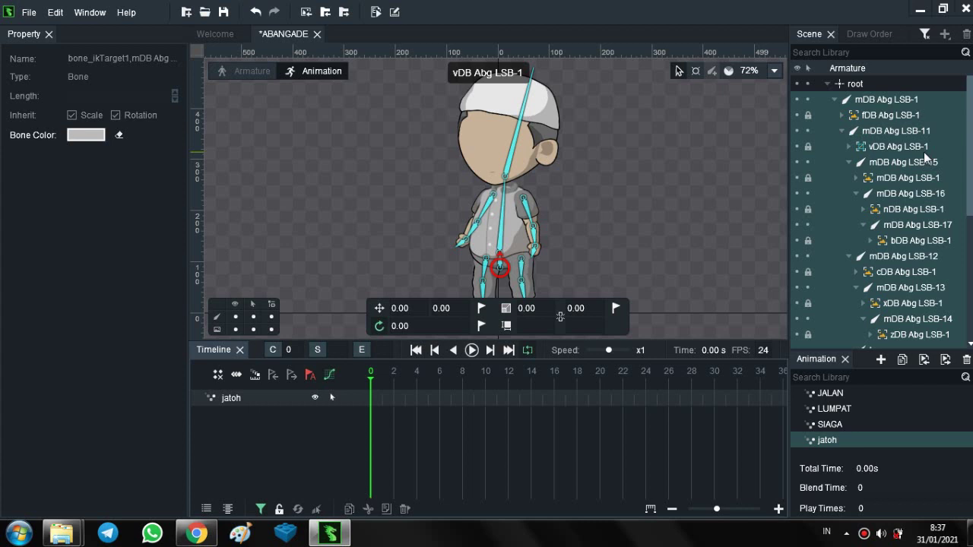
click(482, 325)
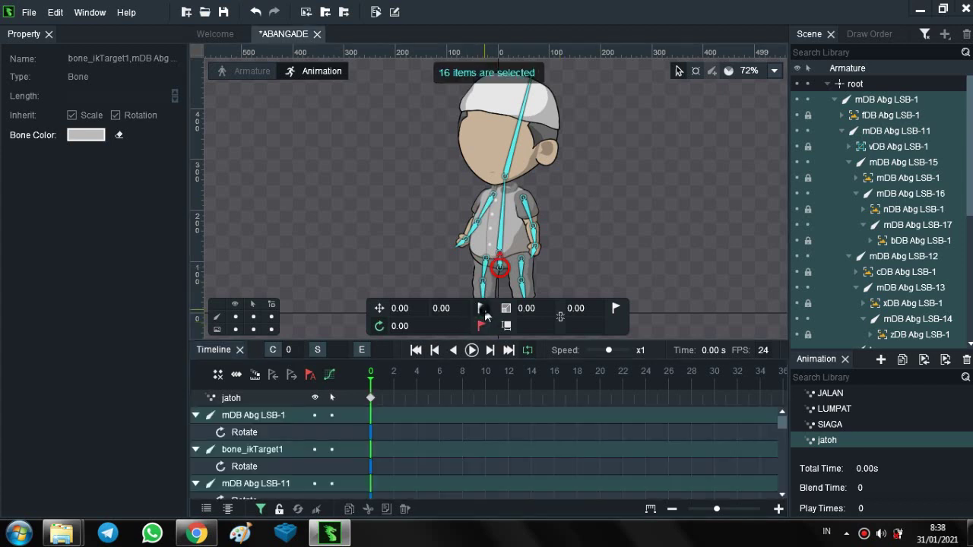
click(482, 308)
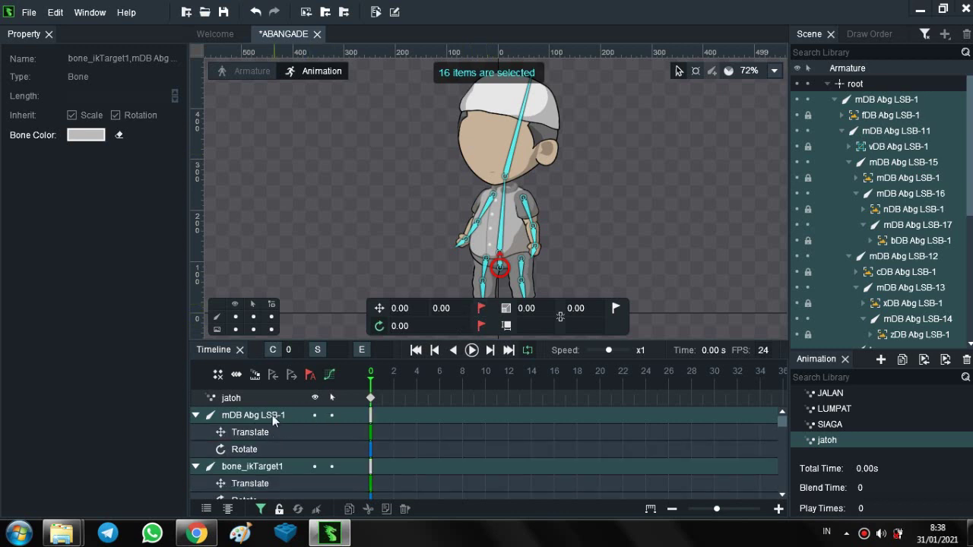
Review the frame 0 translate and rotate keyframes of every selected bone against the armature hierarchy
scroll(268, 447, down, 10)
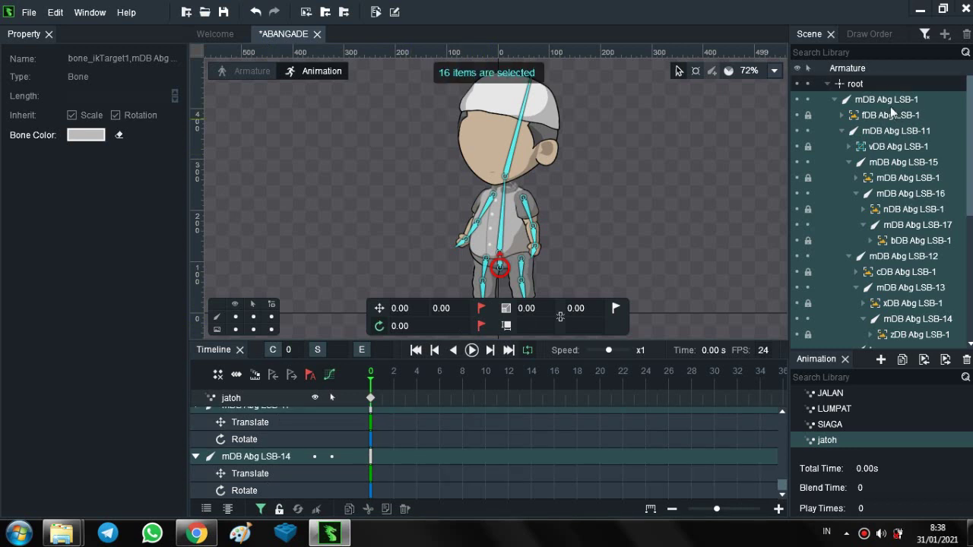
scroll(899, 257, down, 2)
scroll(900, 251, down, 3)
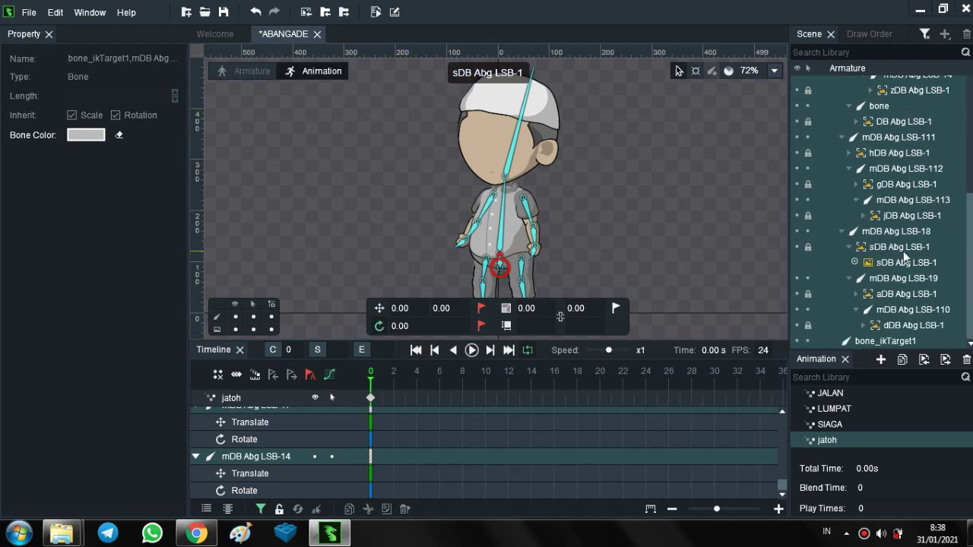
scroll(901, 247, up, 5)
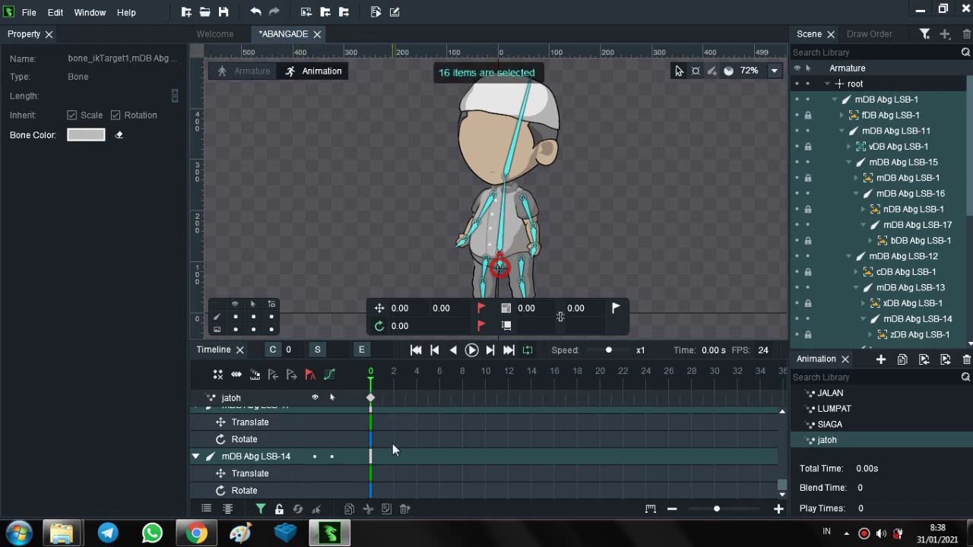
scroll(372, 423, up, 2)
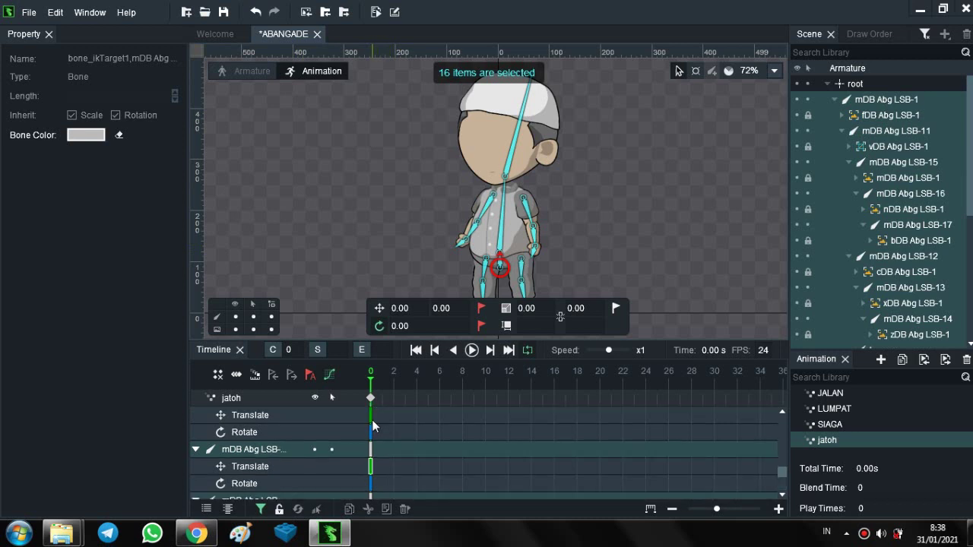
scroll(372, 424, up, 2)
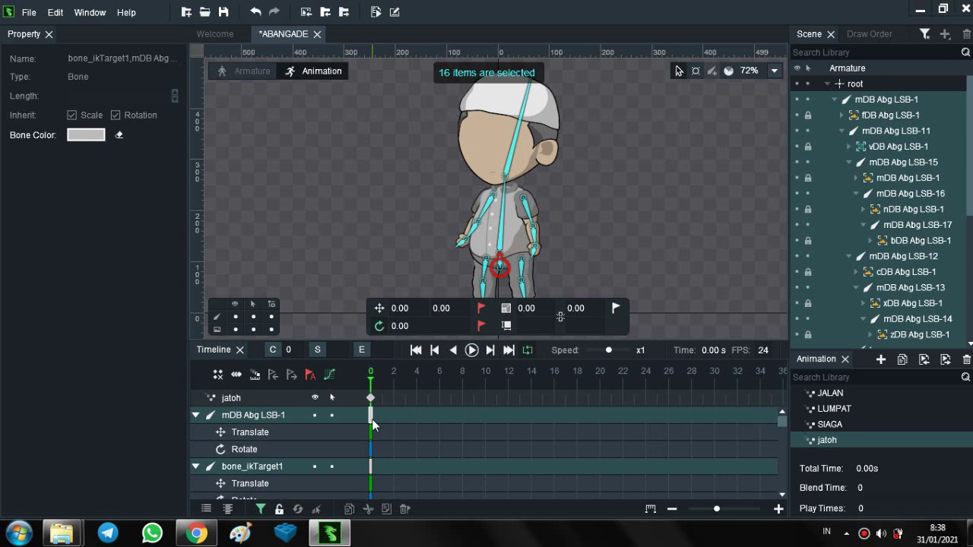
click(330, 376)
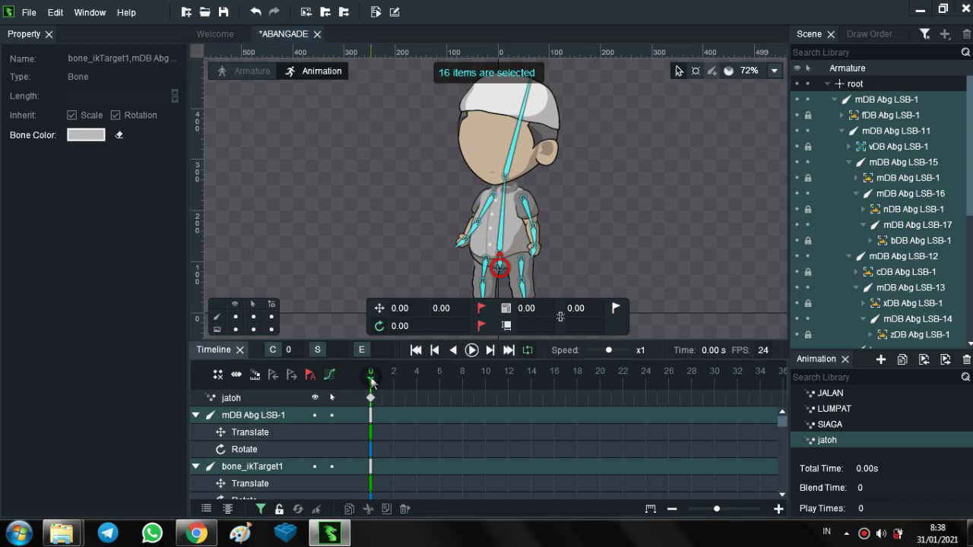
Set translate and rotate keyframes for all the selected bones at frame 30 and check them down the timeline
drag(579, 371, 714, 381)
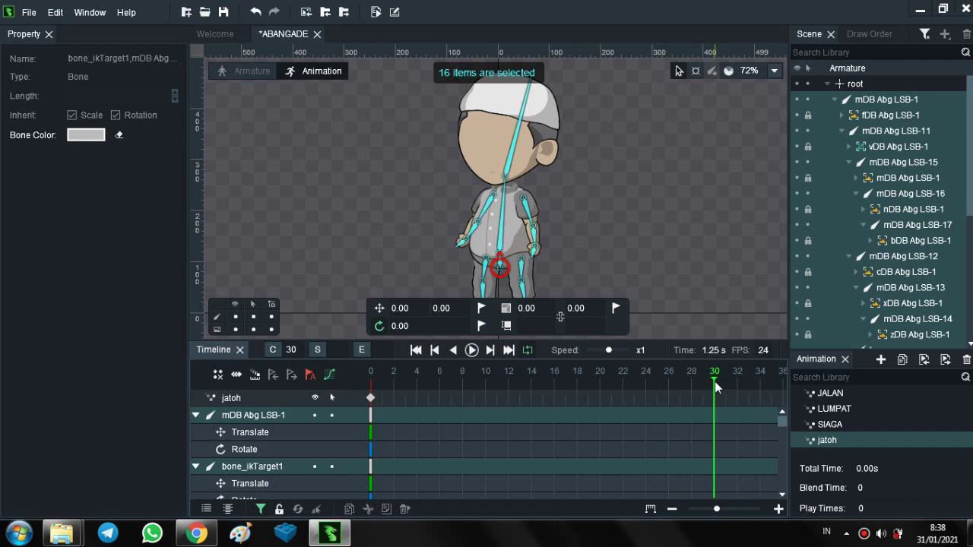
click(481, 308)
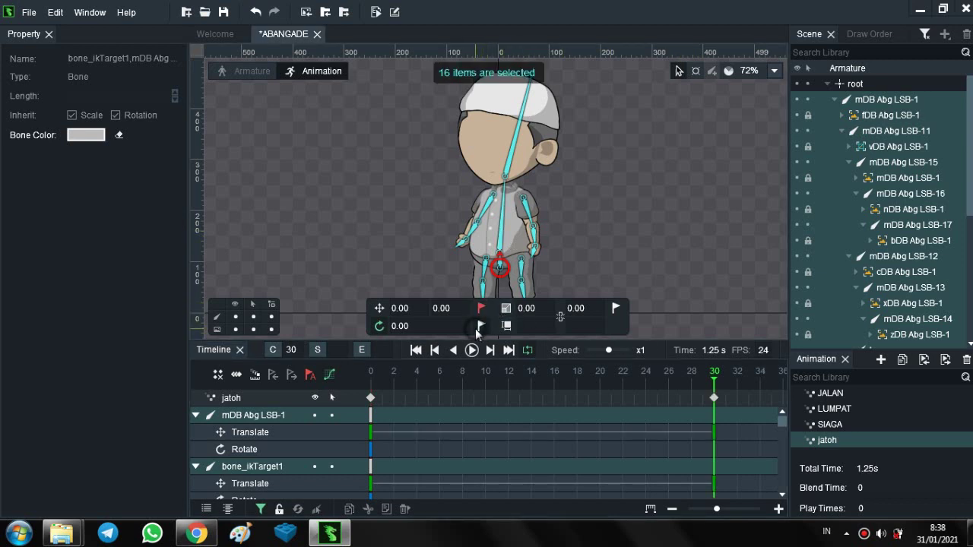
click(480, 326)
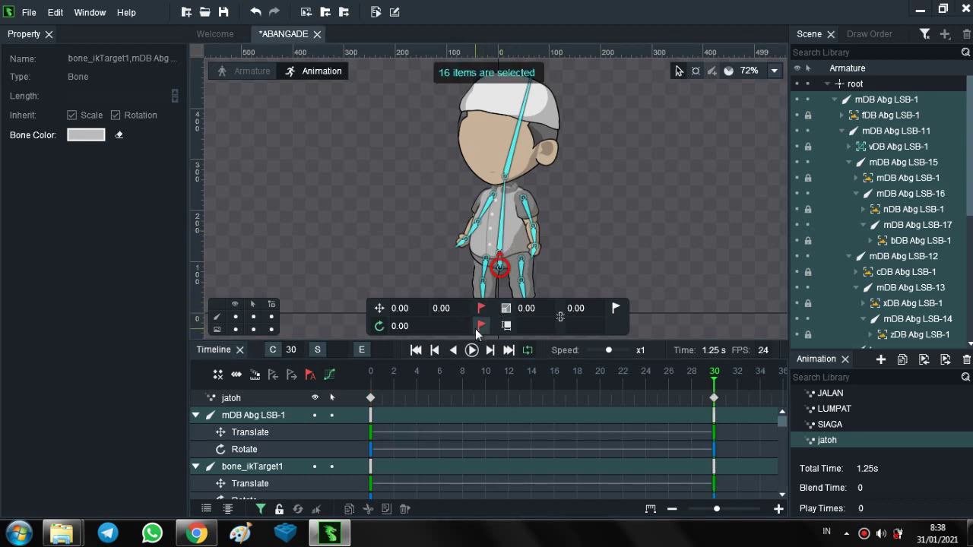
scroll(662, 461, down, 5)
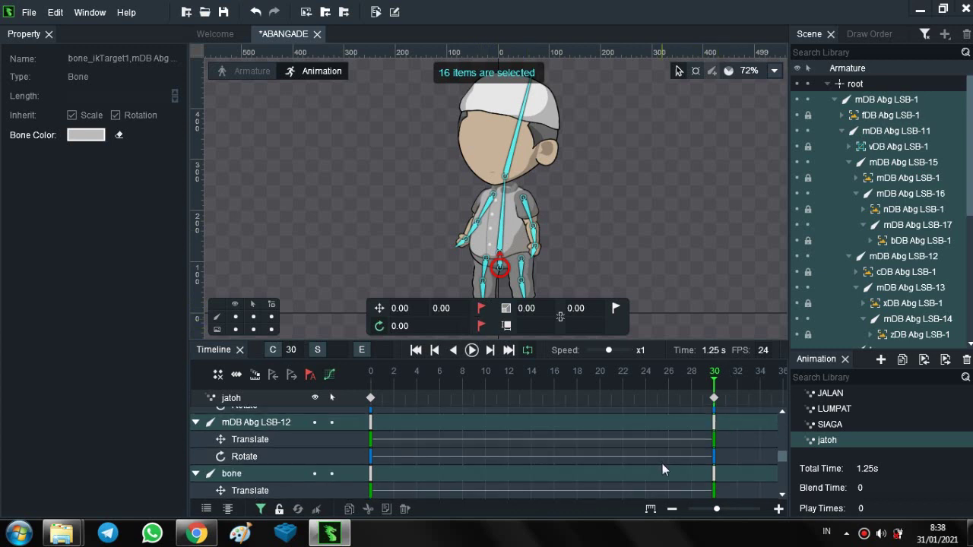
scroll(662, 464, down, 2)
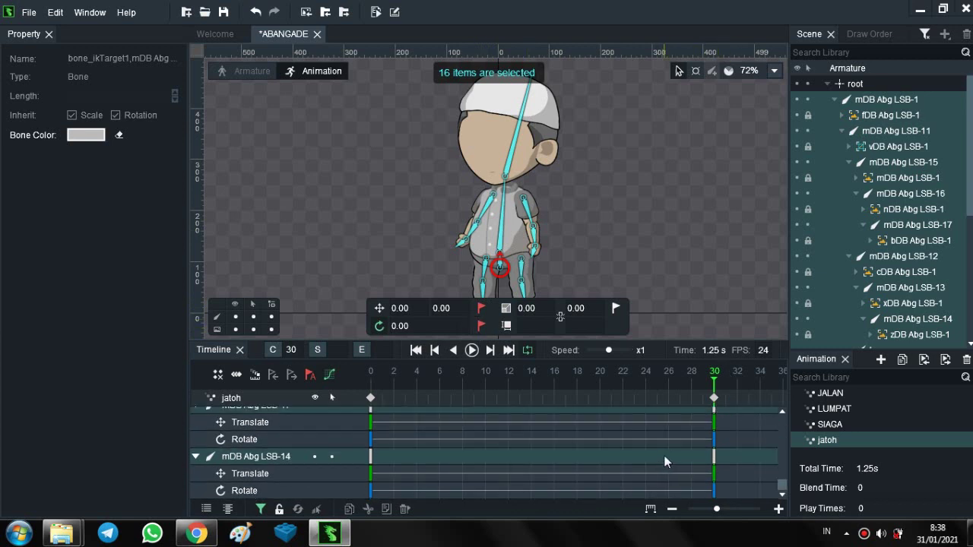
scroll(663, 455, up, 5)
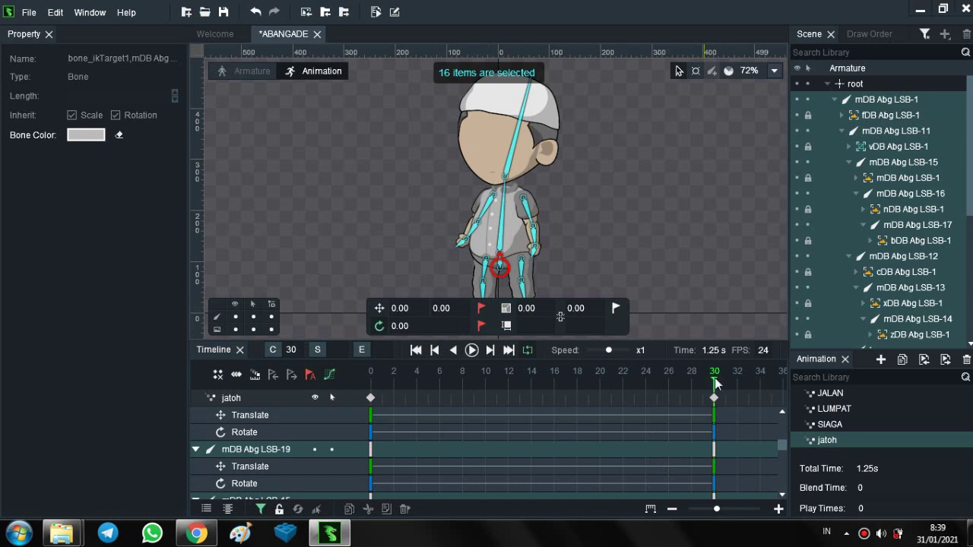
Rotate the hip bone mDB Abg LSB-1 to about -114 degrees at frame 6, tilting the whole body
drag(717, 382, 363, 449)
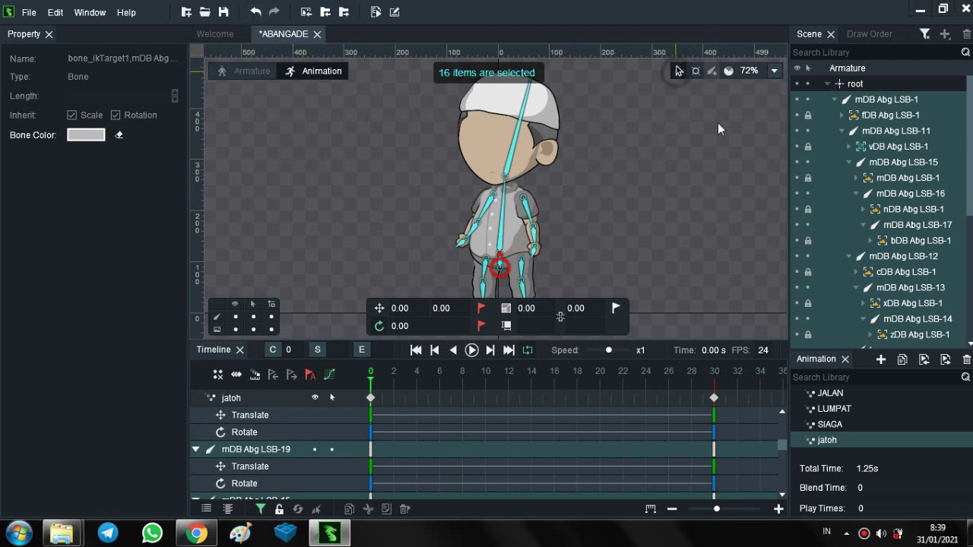
click(946, 181)
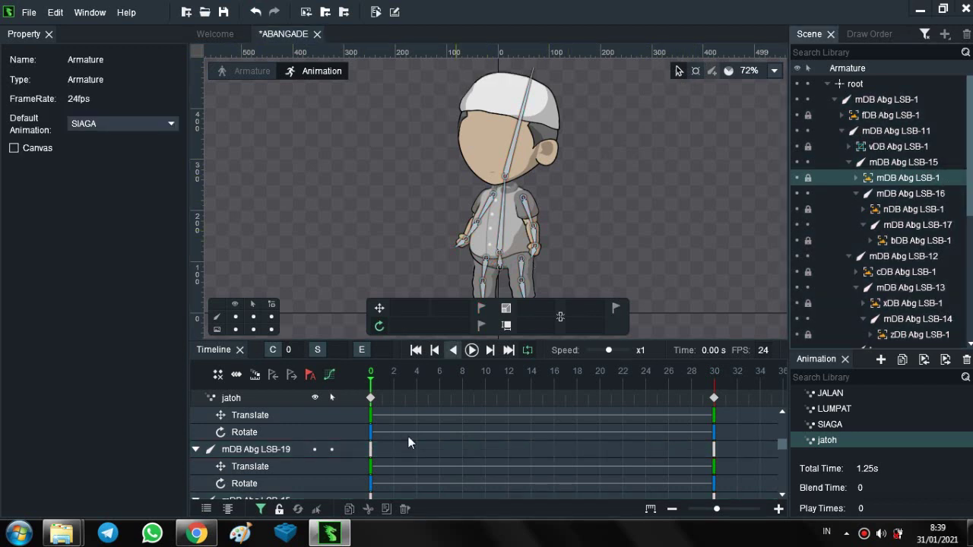
click(382, 394)
drag(424, 379, 439, 379)
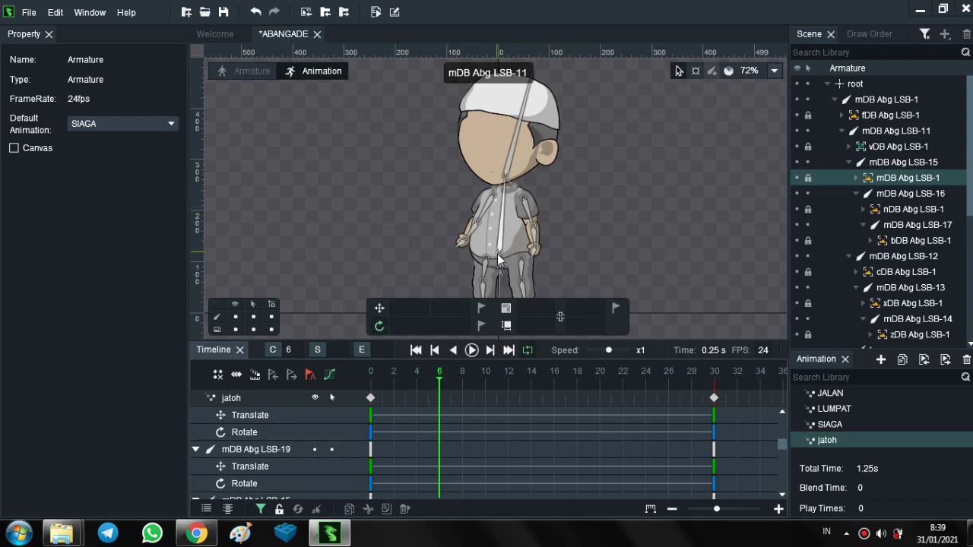
click(500, 222)
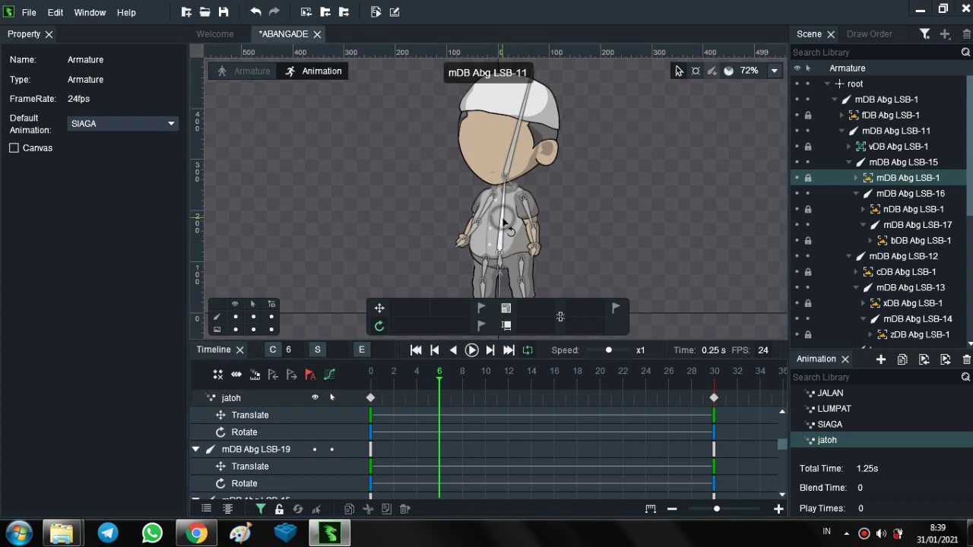
click(500, 262)
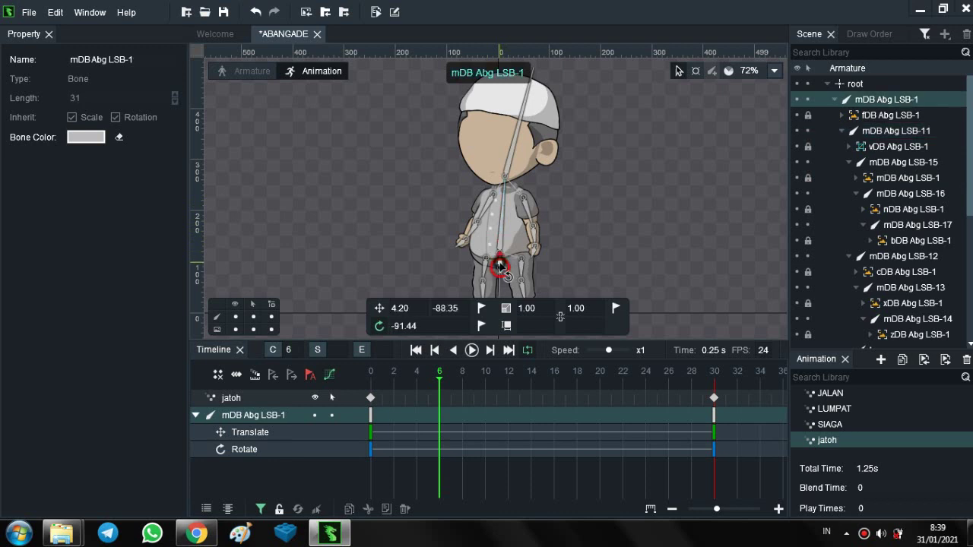
drag(502, 268, 498, 266)
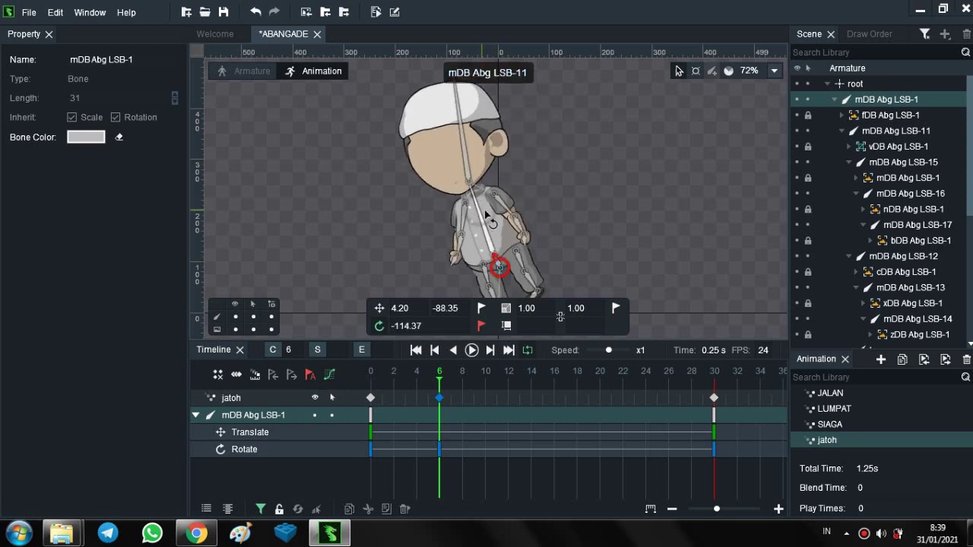
At frame 6, rotate torso bone mDB Abg LSB-11 to about 21 degrees and thigh bone mDB Abg LSB-111 to about -142 degrees
drag(487, 211, 507, 275)
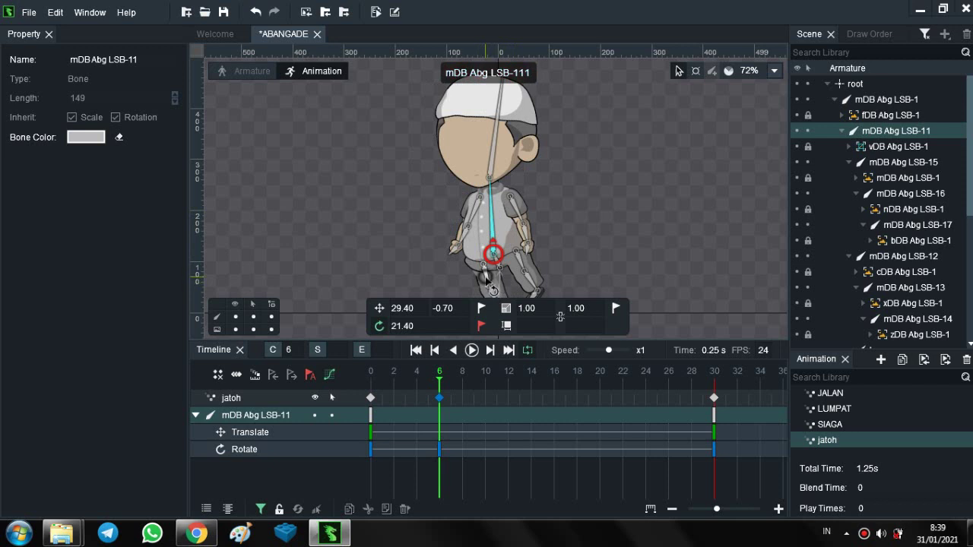
click(494, 280)
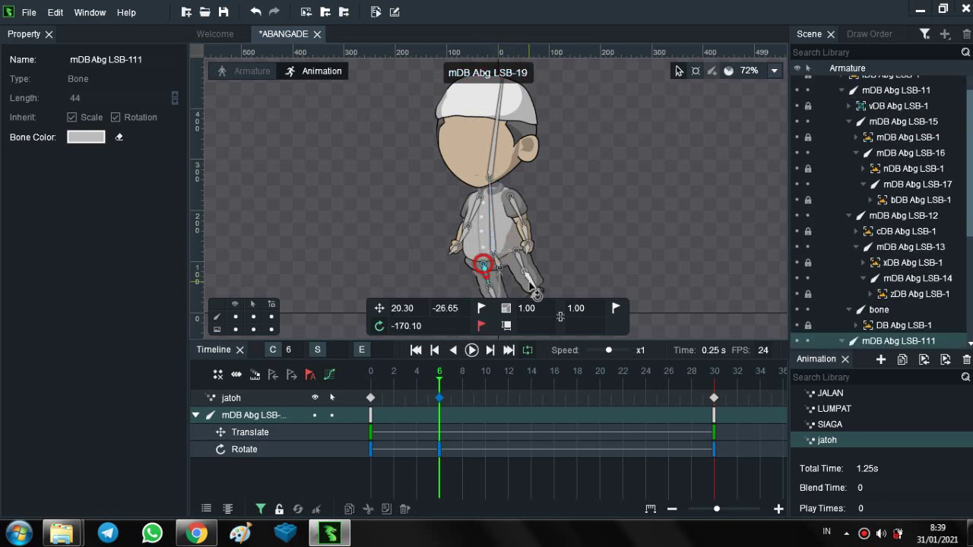
click(531, 269)
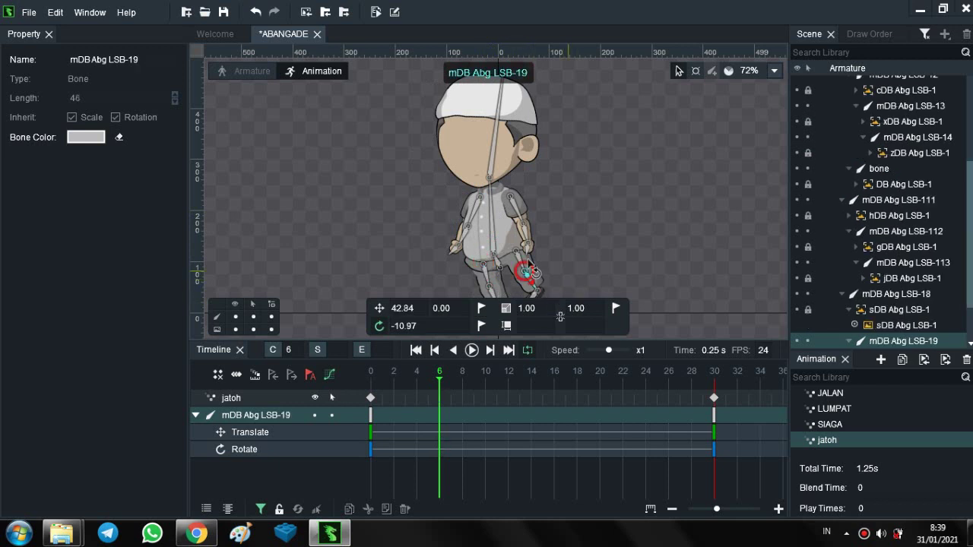
scroll(530, 269, down, 2)
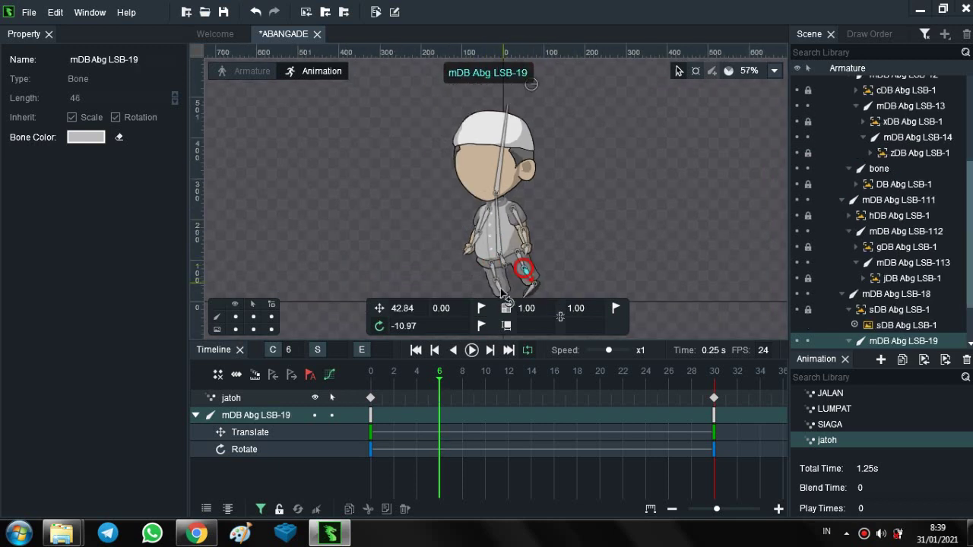
click(498, 287)
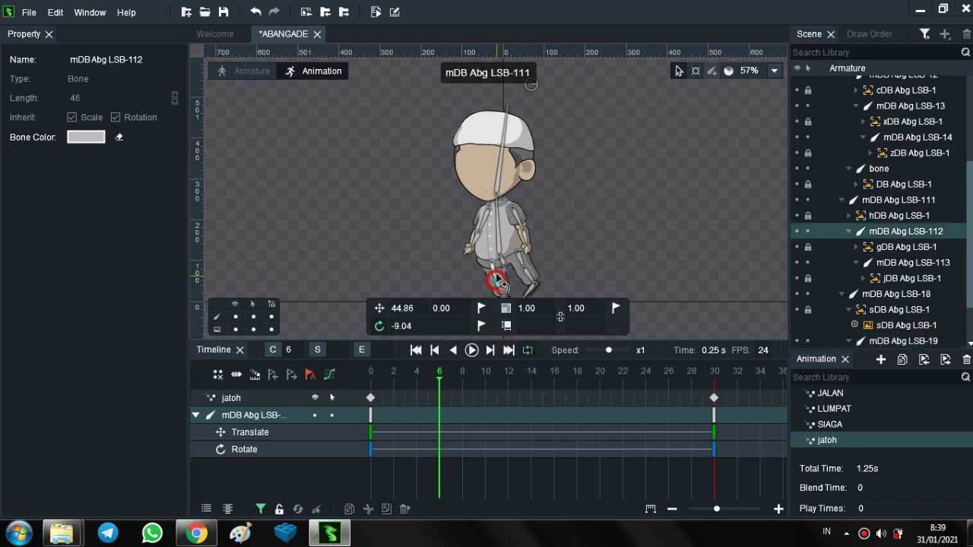
drag(498, 283, 546, 277)
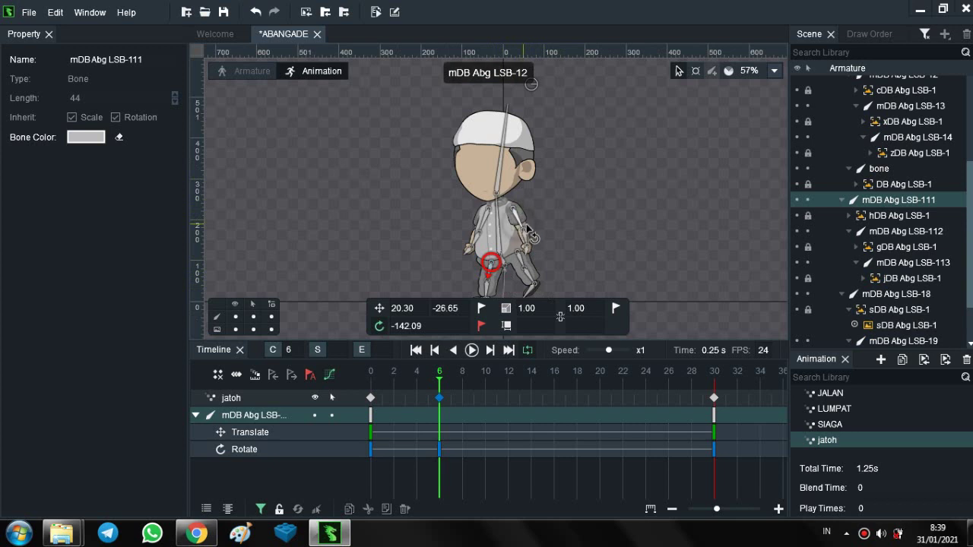
Swing both arms outward at frame 6, rotating upper arm mDB Abg LSB-12 to about 116 degrees and mDB Abg LSB-15 away from the body
drag(519, 228, 547, 225)
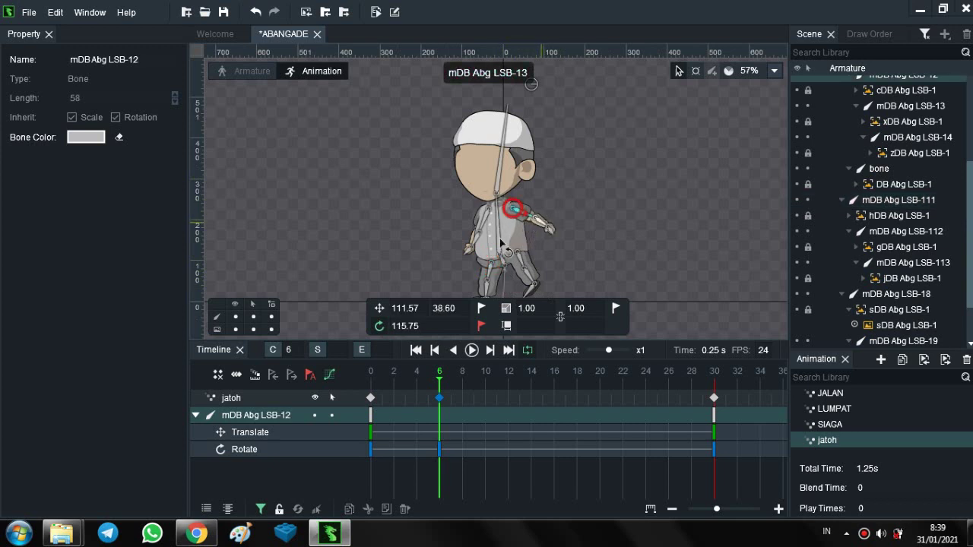
drag(480, 229, 452, 399)
Rotate the hip bone mDB Abg LSB-1 to about -139 degrees at frame 11 and preview the motion
drag(453, 393, 495, 386)
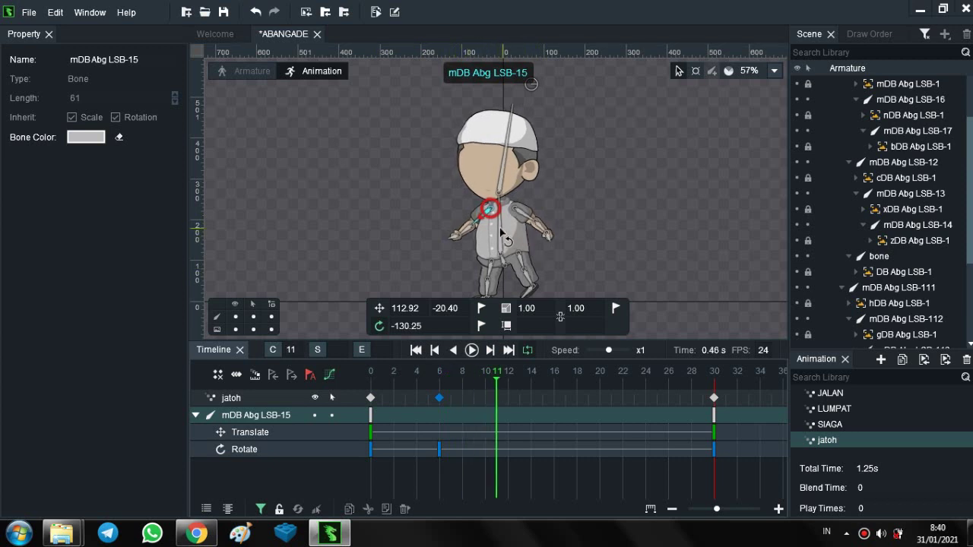
drag(498, 264, 544, 254)
key(Return)
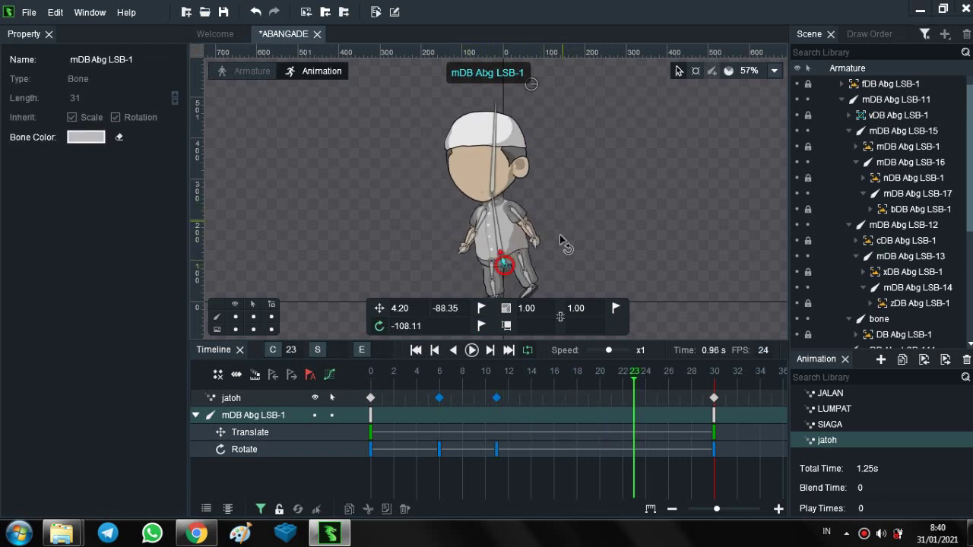
click(500, 374)
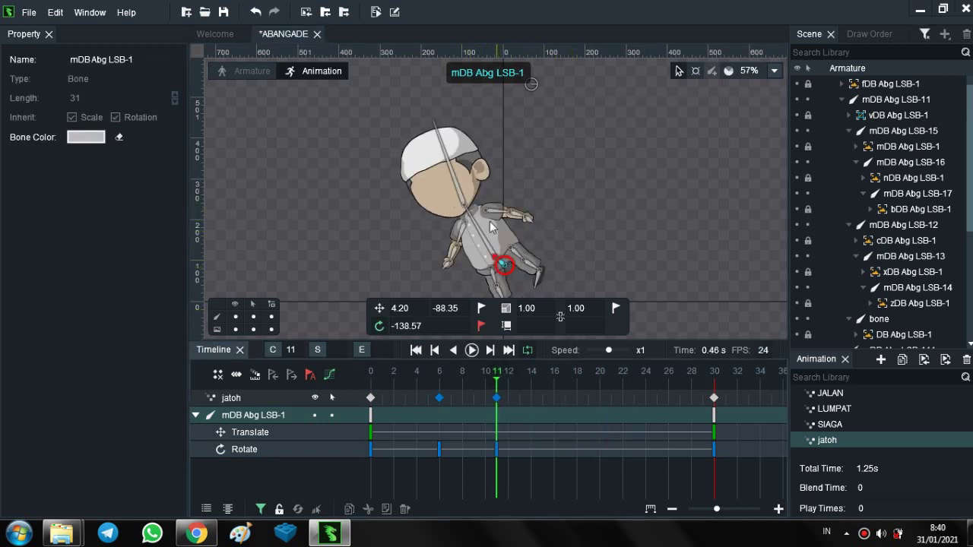
Translate the hip bone mDB Abg LSB-1 to about -90, -12 at frame 11
scroll(596, 199, down, 4)
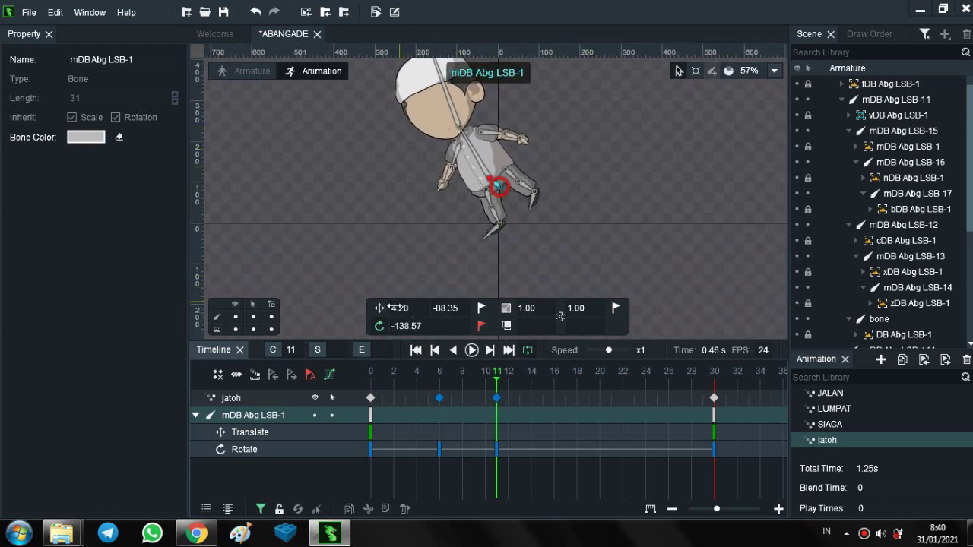
click(380, 309)
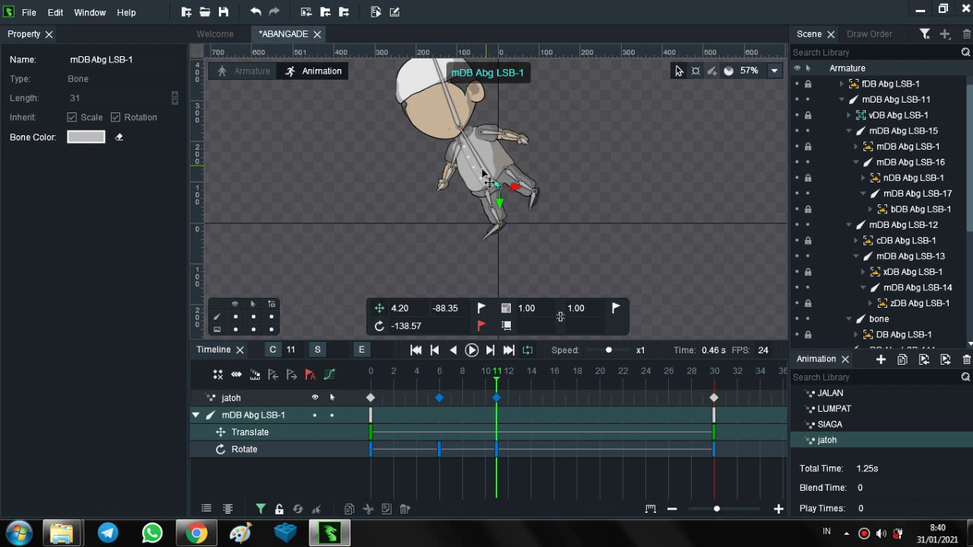
drag(499, 195, 451, 228)
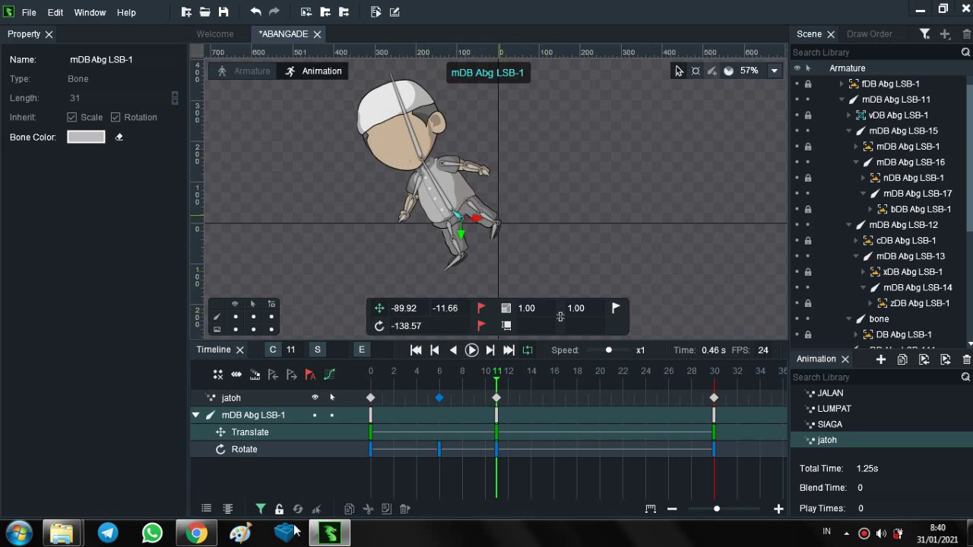
Add a horizontal ruler guide at the feet of the frame 0 pose, save the project, and go to frame 6
click(370, 374)
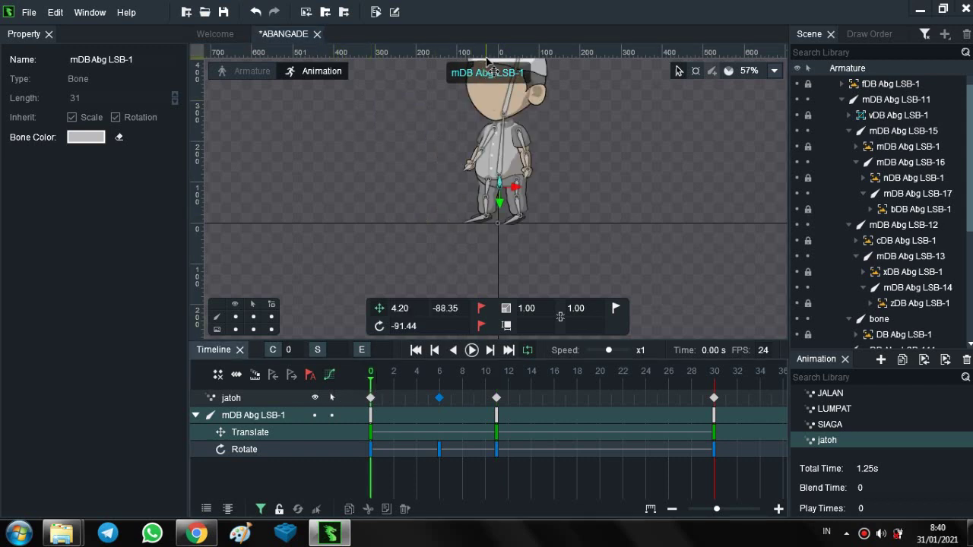
drag(493, 57, 524, 224)
key(ctrl+s)
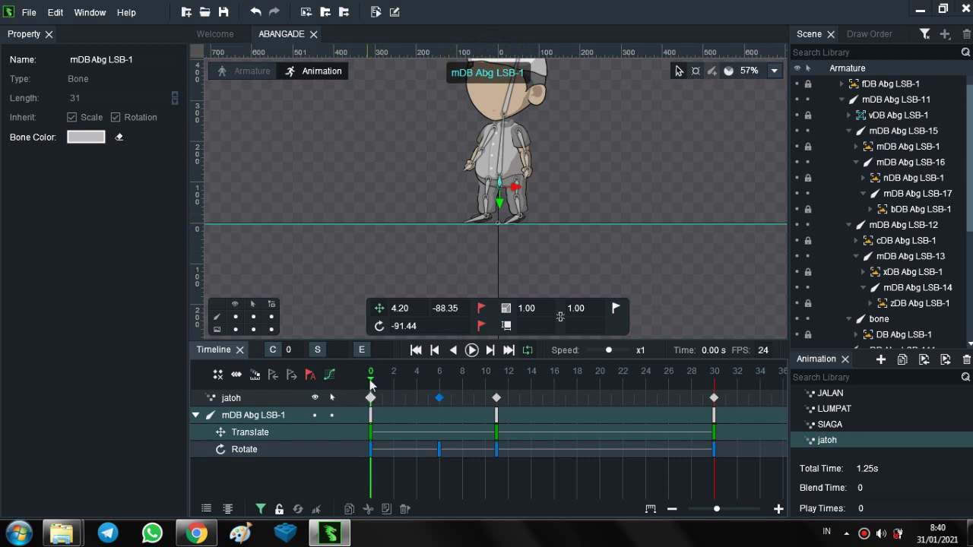
drag(373, 389, 438, 391)
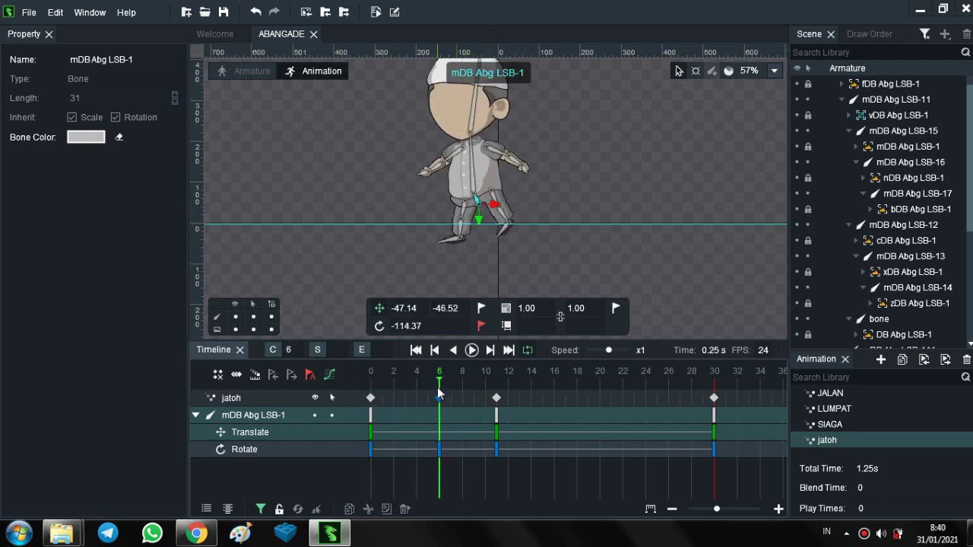
click(467, 218)
drag(467, 218, 476, 218)
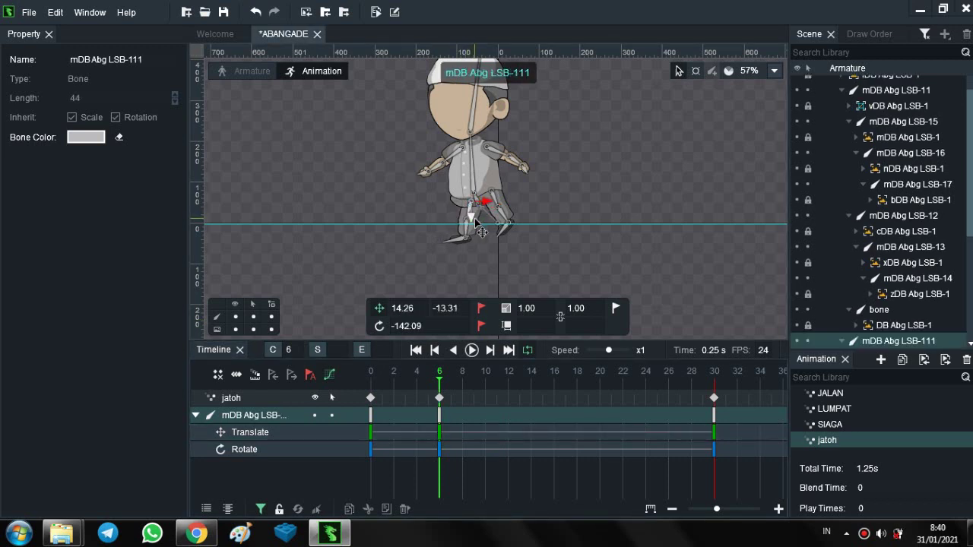
key(ctrl+z)
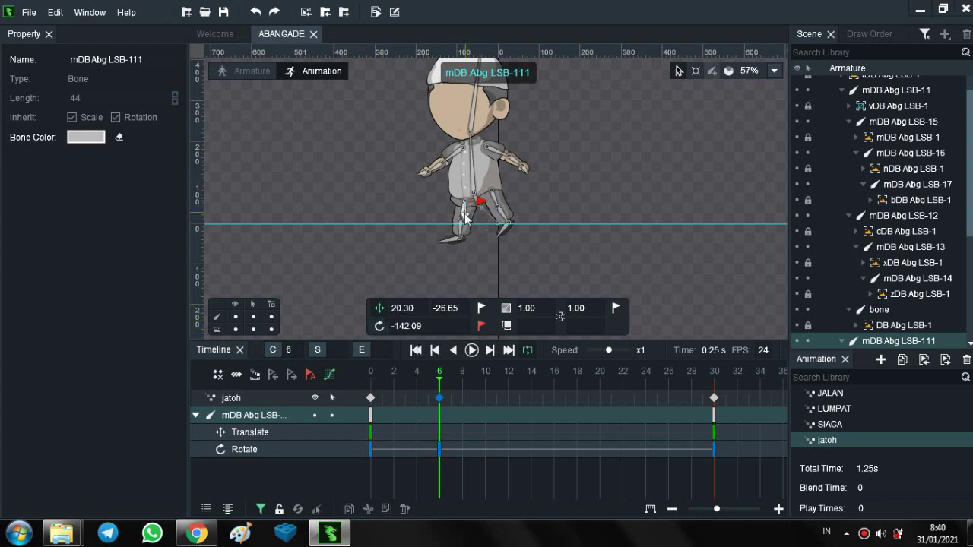
Bend the leg at frame 6 by rotating thigh bone mDB Abg LSB-111 forward and shin bone mDB Abg LSB-112 to about -39 degrees
click(379, 325)
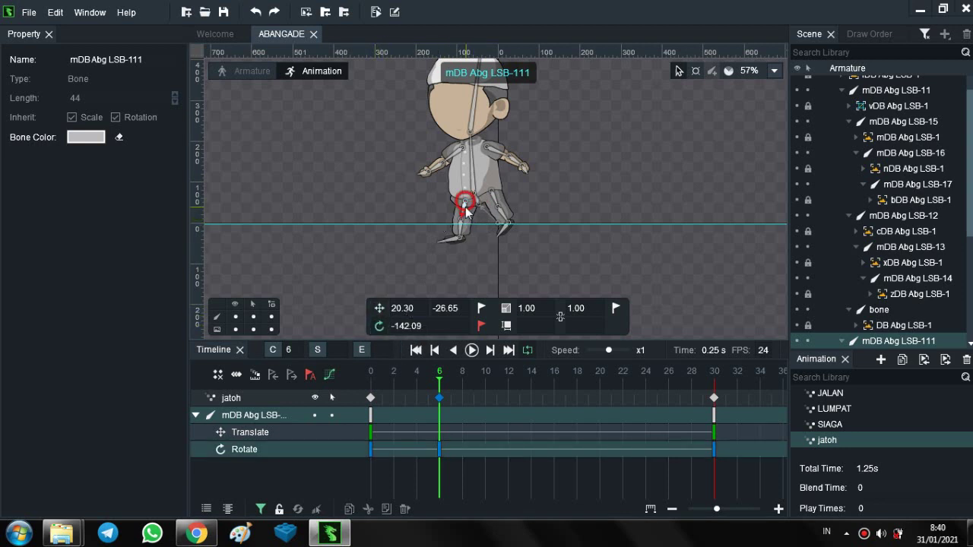
scroll(461, 212, up, 5)
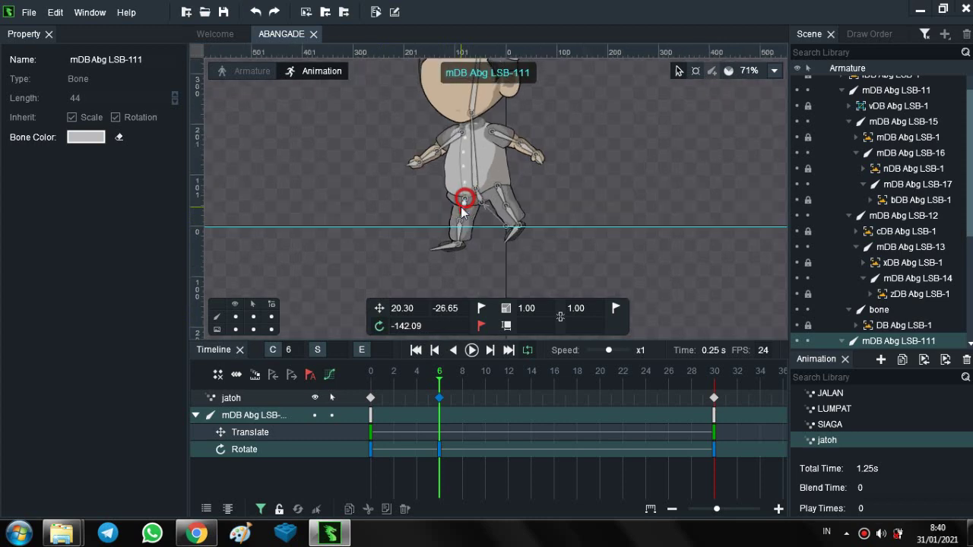
scroll(461, 218, up, 2)
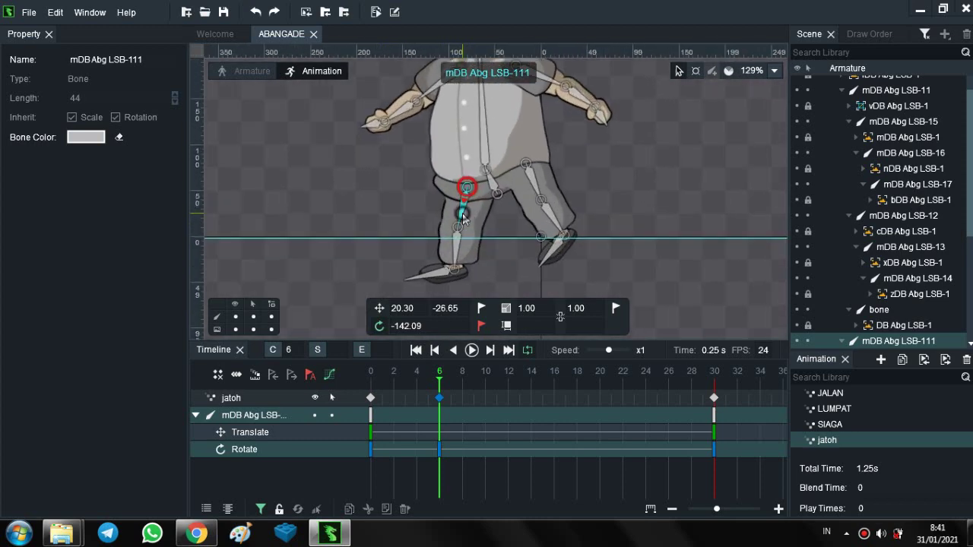
mouse_move(461, 215)
mouse_down()
mouse_move(444, 209)
mouse_move(490, 216)
mouse_move(476, 221)
mouse_up()
mouse_move(488, 268)
mouse_down()
mouse_move(492, 244)
mouse_move(503, 254)
mouse_up()
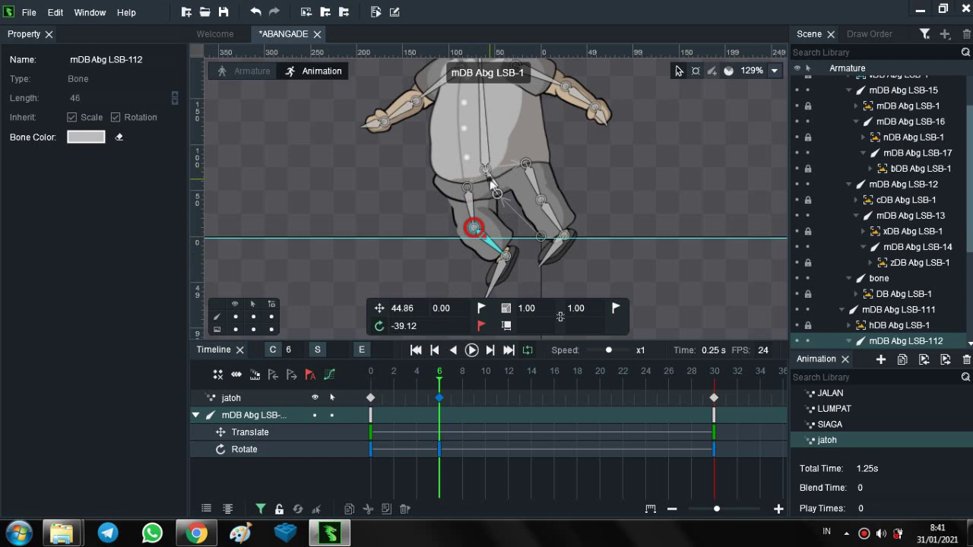
Translate the hip bone mDB Abg LSB-1 to about -76, -84 at frame 6, raising the body above the ground guide
click(484, 178)
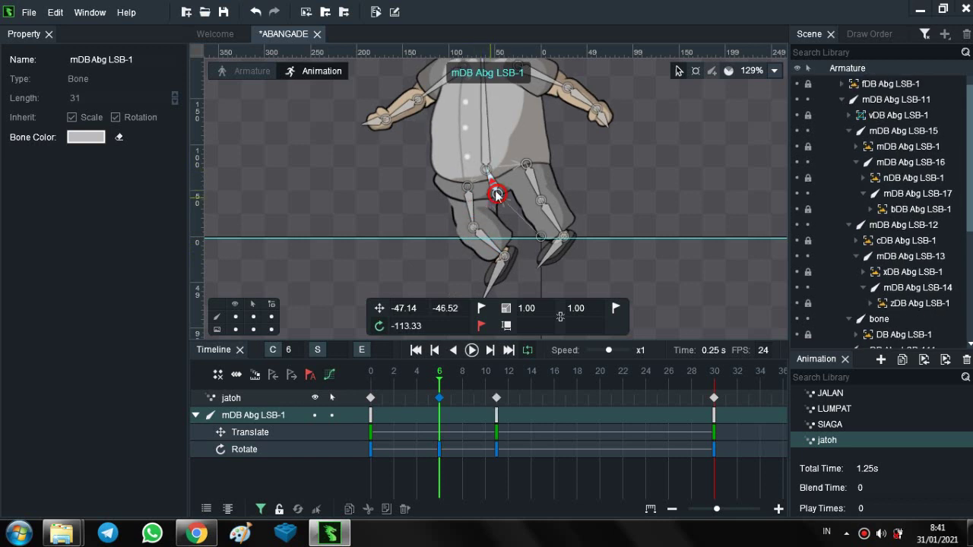
click(704, 378)
drag(384, 374, 444, 380)
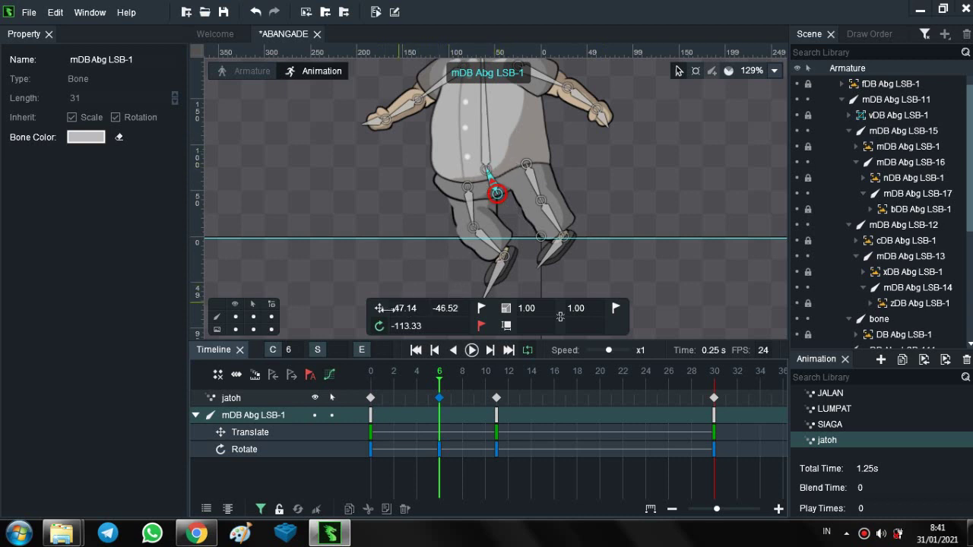
click(379, 309)
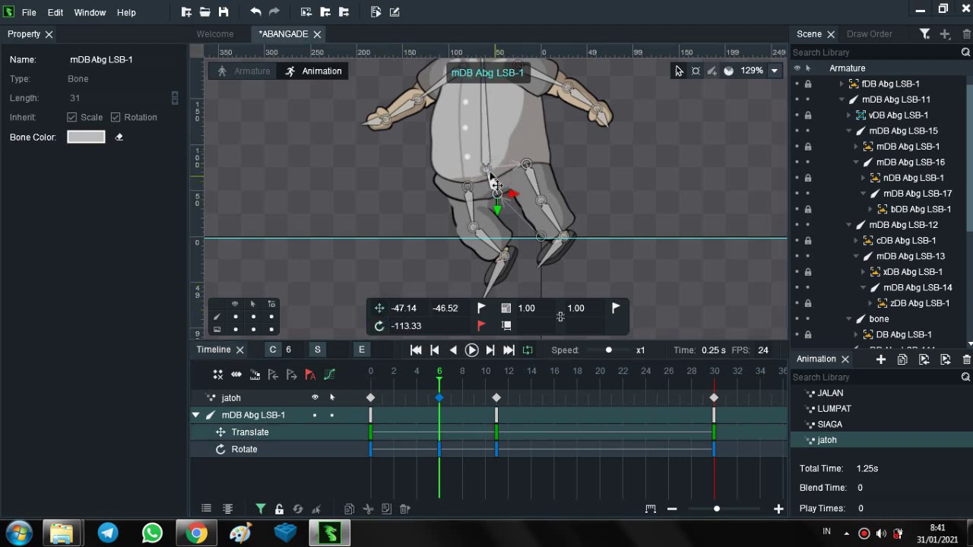
drag(498, 189, 471, 155)
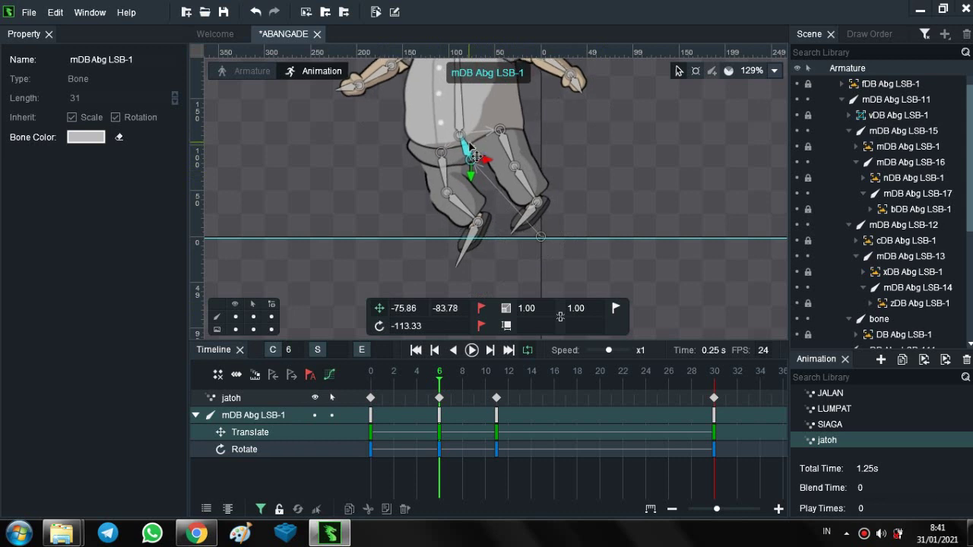
Rotate the hip bone mDB Abg LSB-1 to about -139 degrees at frame 6
click(379, 325)
drag(461, 143, 444, 143)
drag(458, 260, 454, 266)
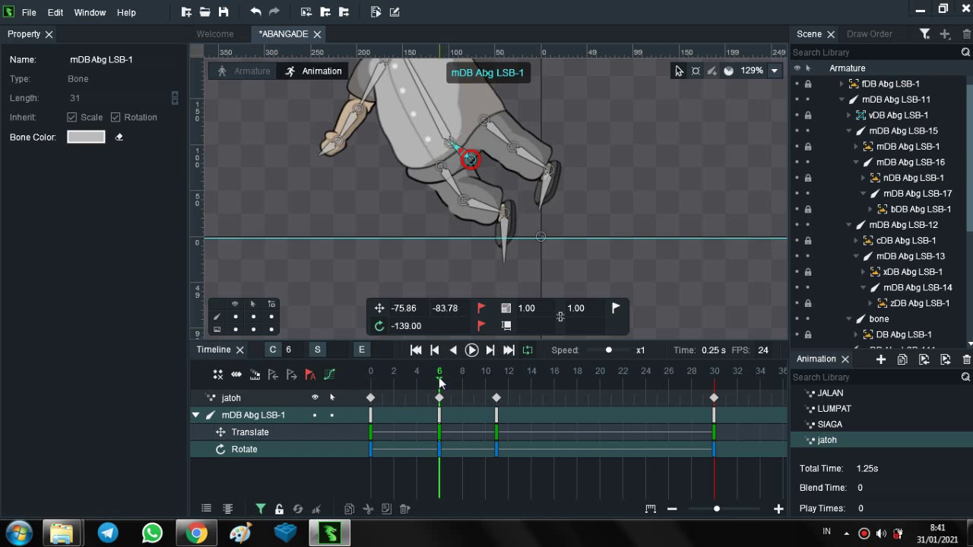
At frame 11, rotate the hip bone mDB Abg LSB-1 to about -145 degrees and translate it to about -148, -57
drag(439, 382, 498, 381)
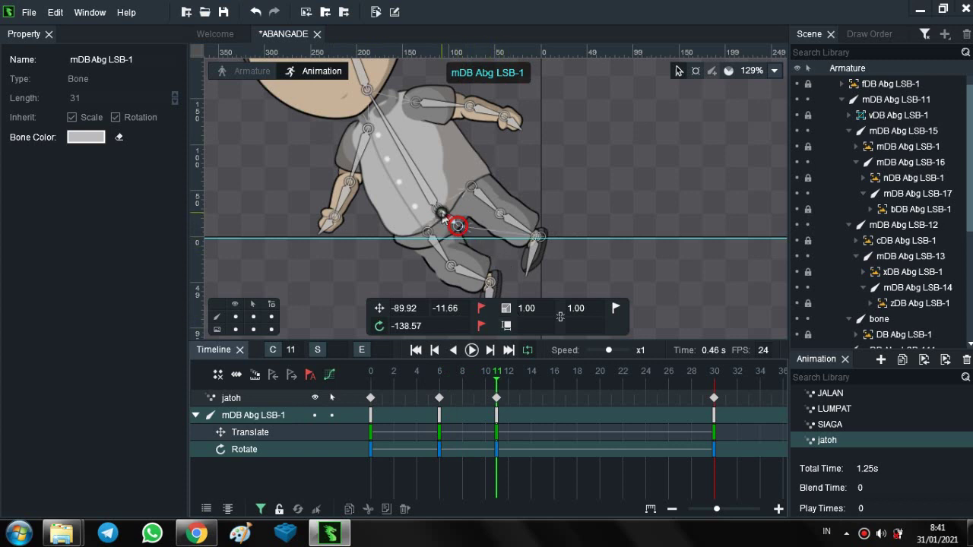
drag(442, 216, 392, 177)
click(379, 309)
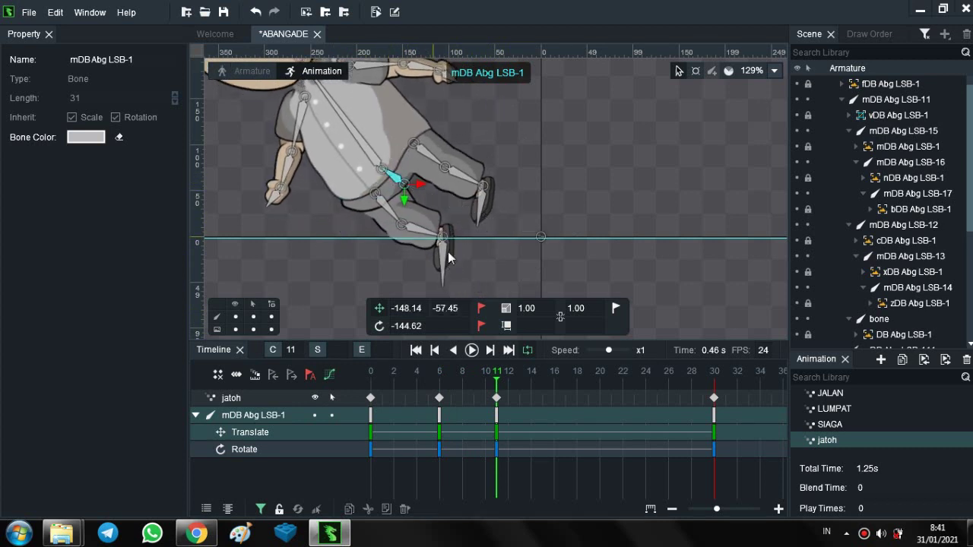
Rotate thigh bone mDB Abg LSB-111 to about -176 degrees at frame 11 and save the project
click(379, 325)
click(404, 211)
drag(404, 211, 408, 215)
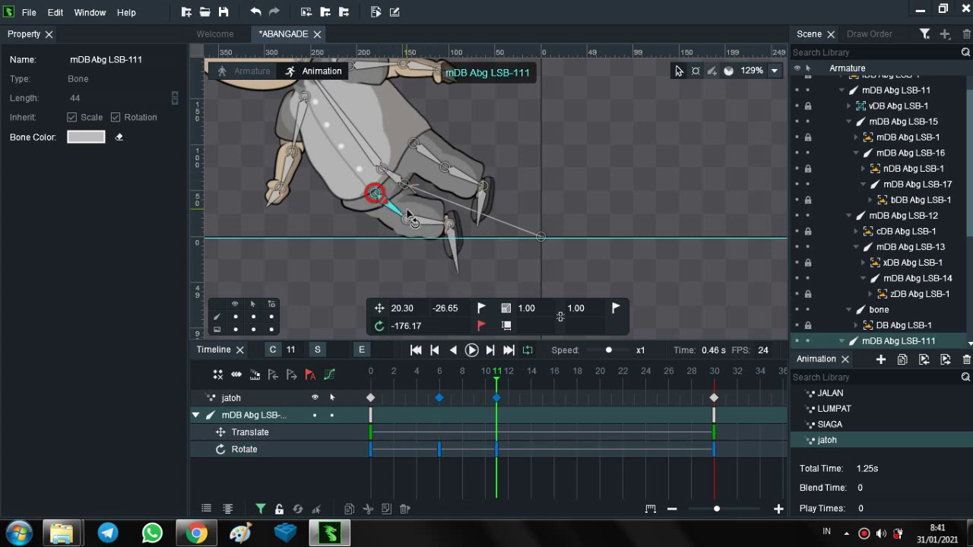
key(ctrl+s)
At frame 11, tilt foot bones mDB Abg LSB-113 and mDB Abg LSB-110 (about 11 degrees) and rotate shin mDB Abg LSB-19 to about -15 degrees
click(455, 266)
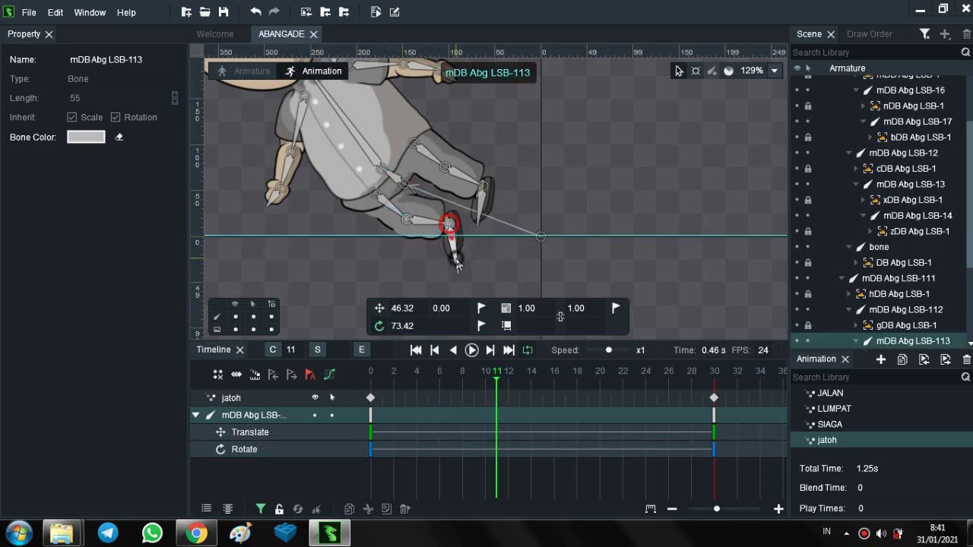
drag(457, 263, 468, 262)
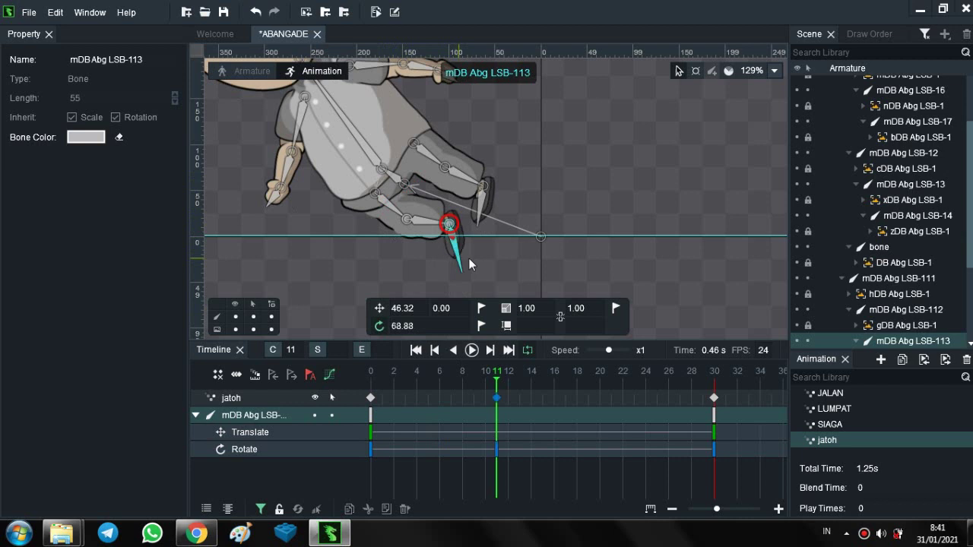
click(483, 216)
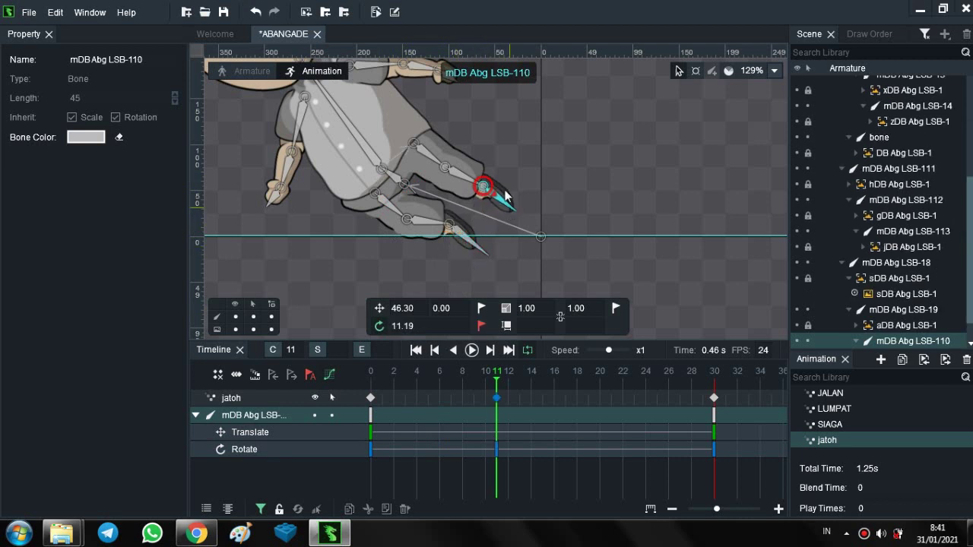
click(468, 176)
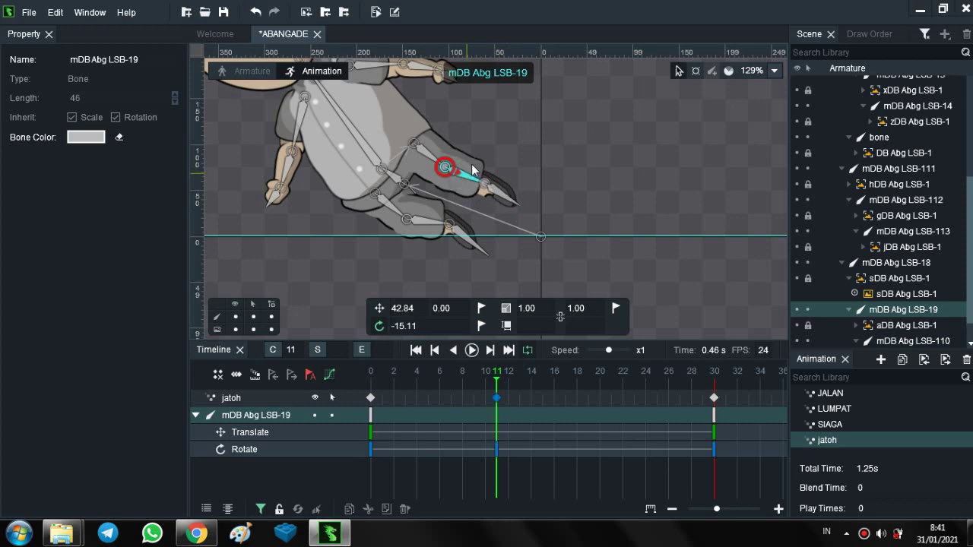
click(368, 397)
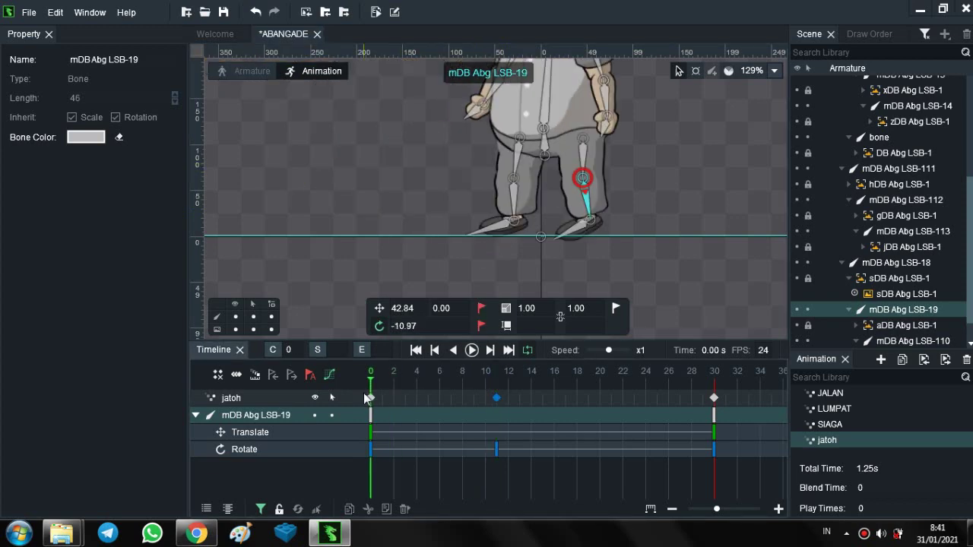
At frame 15, rotate torso mDB Abg LSB-11 to about 26 degrees, hip mDB Abg LSB-1, and upper arm mDB Abg LSB-15 to about -78 degrees
drag(496, 387, 542, 376)
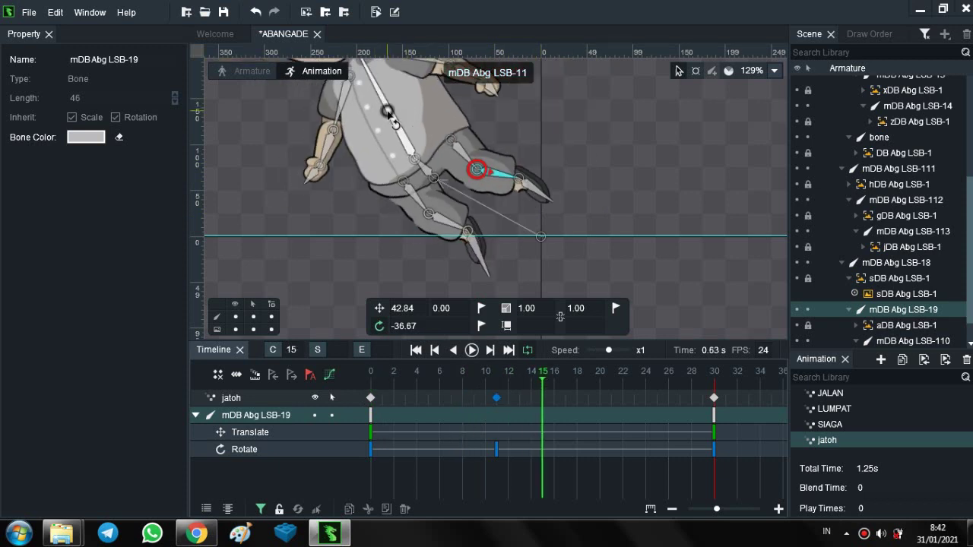
drag(387, 113, 399, 110)
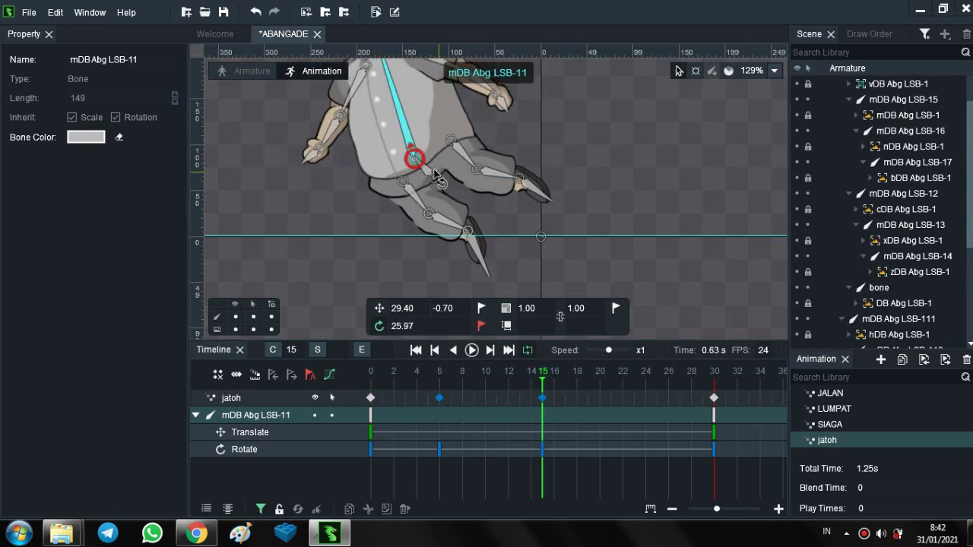
drag(422, 171, 235, 155)
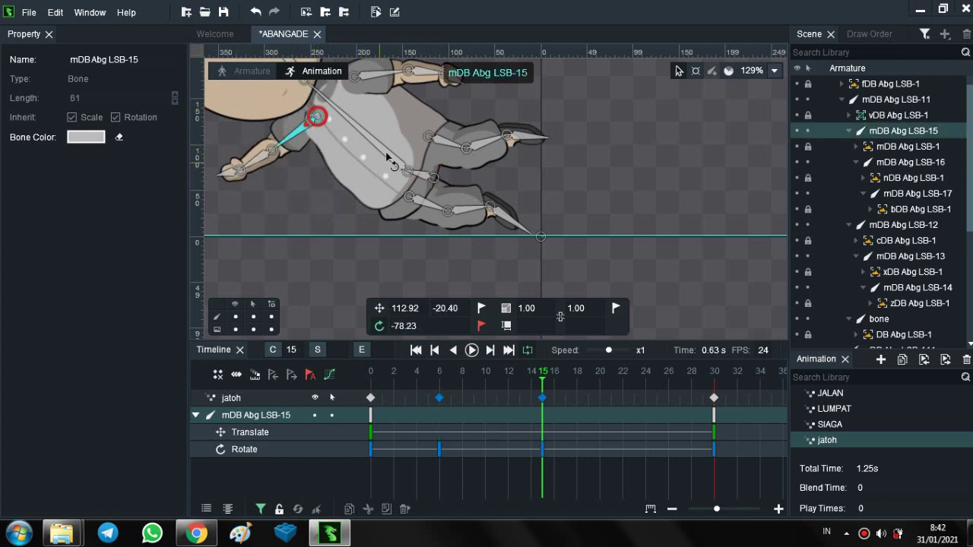
click(455, 278)
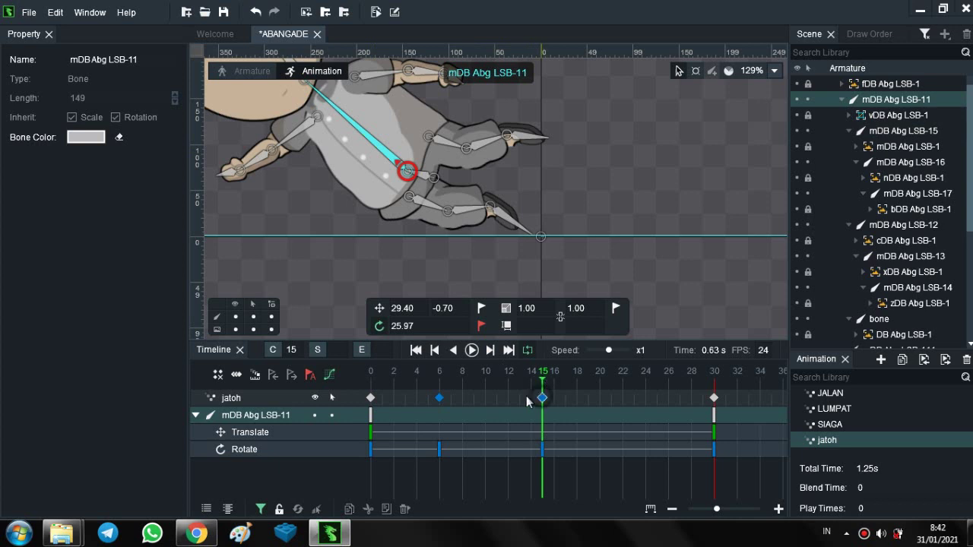
Move the torso's frame 15 keyframe to frame 12 and there rotate the hip, upper arm mDB Abg LSB-15 and forearm mDB Abg LSB-16 (about 31 degrees)
drag(542, 397, 508, 395)
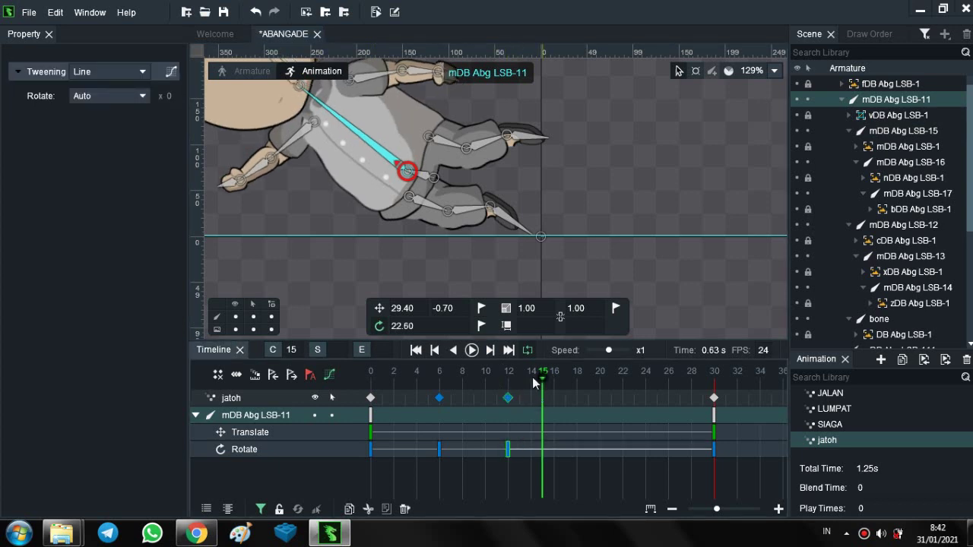
click(508, 380)
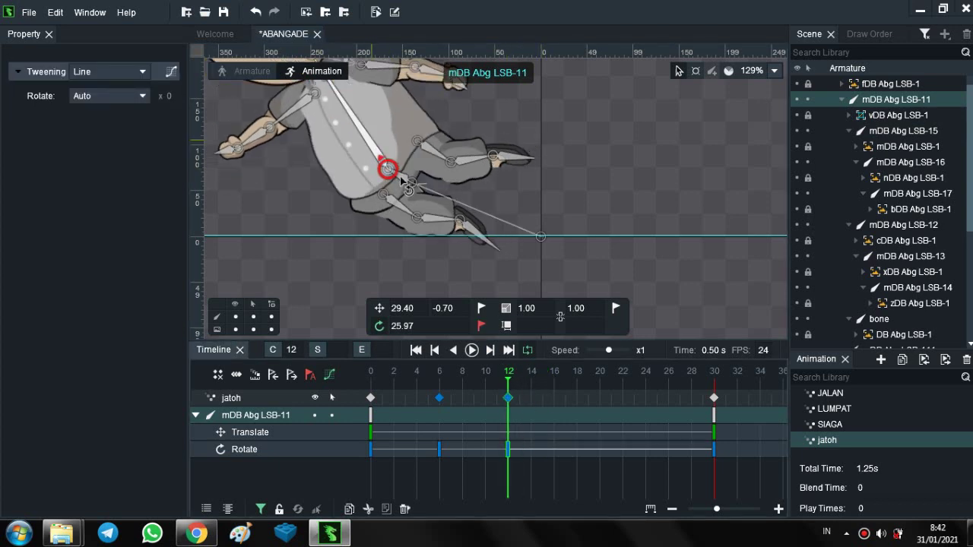
drag(394, 188, 335, 159)
drag(238, 179, 203, 178)
click(206, 183)
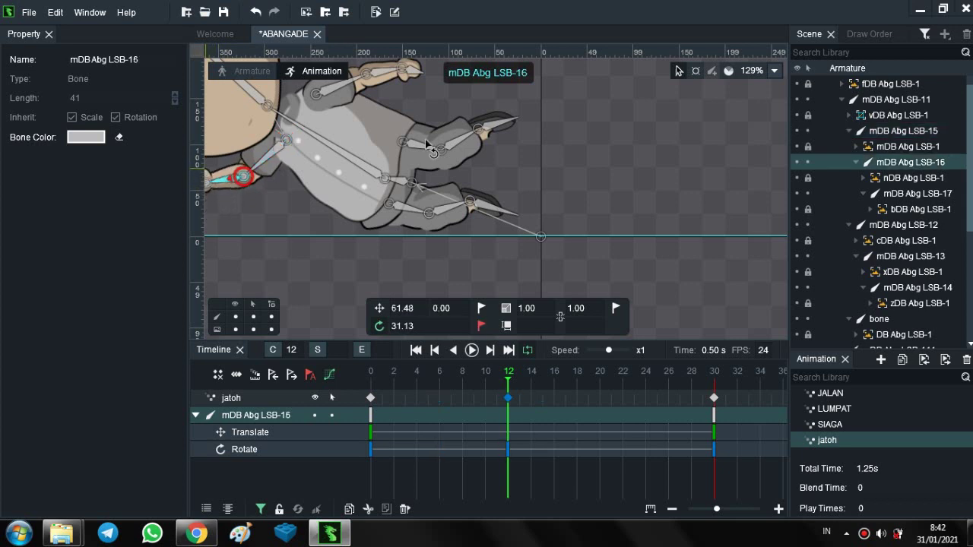
At frame 12, rotate thighs mDB Abg LSB-18 to about 169 and mDB Abg LSB-111 to about 166 degrees, and upper arm mDB Abg LSB-12 to about -56
click(431, 149)
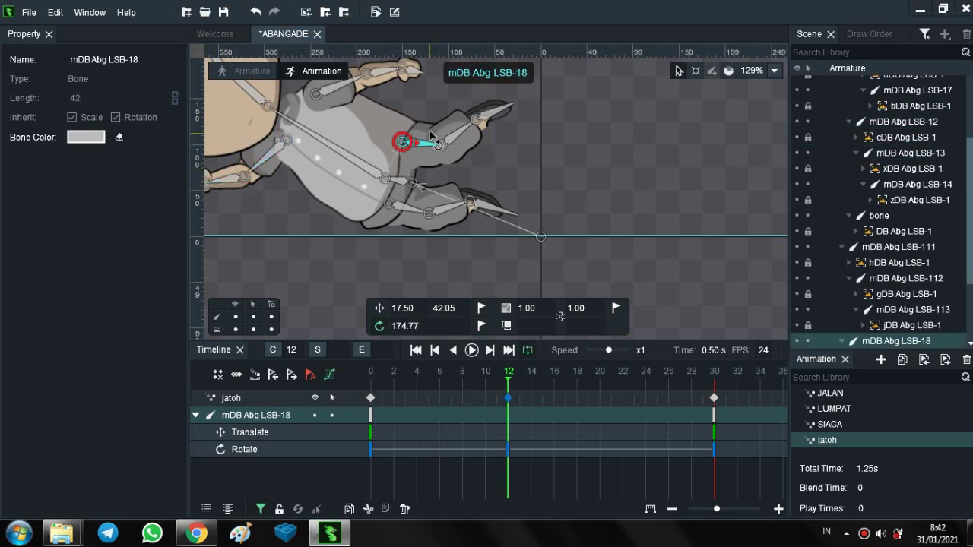
drag(429, 131, 447, 138)
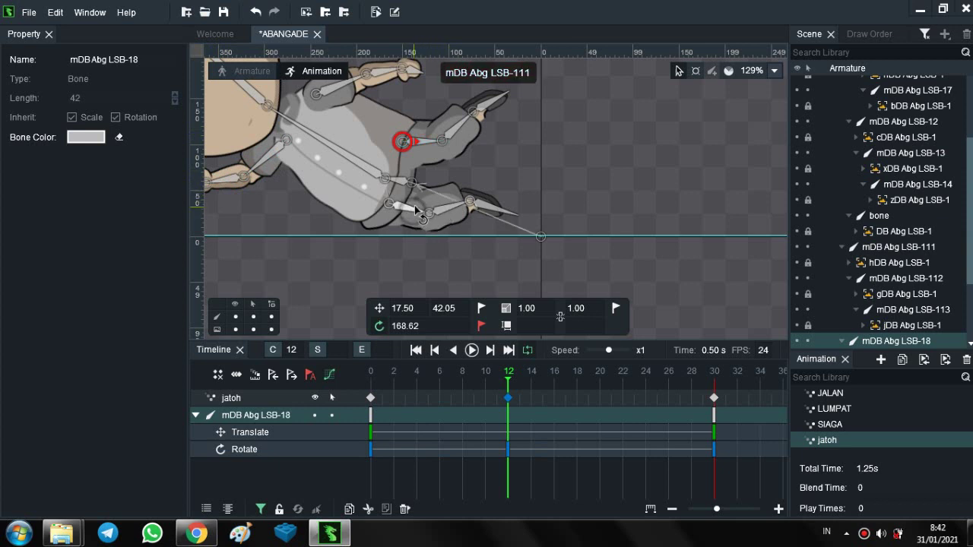
drag(414, 205, 404, 195)
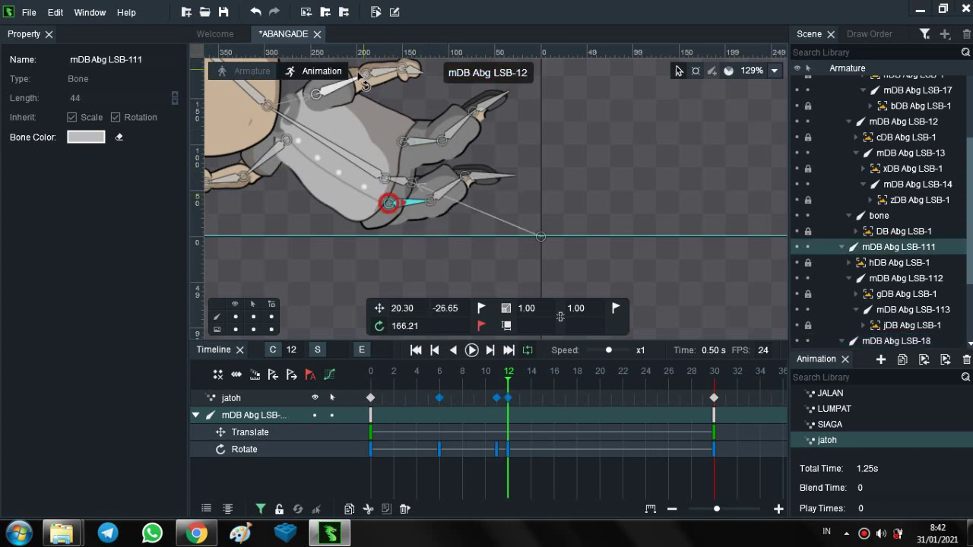
drag(357, 76, 285, 121)
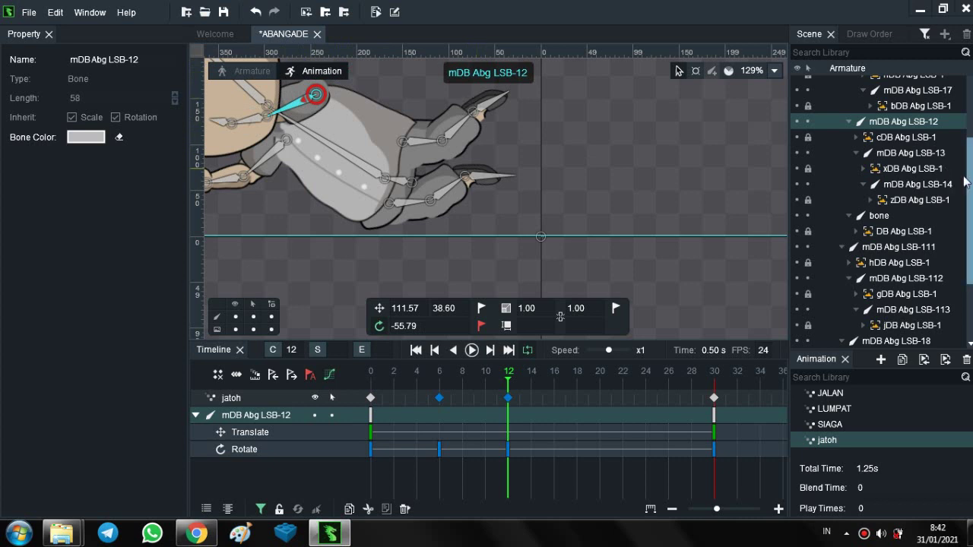
At frame 12, move the head slot DB Abg LSB-1 behind the arm slot cDB Abg LSB-1 in the draw order
click(875, 34)
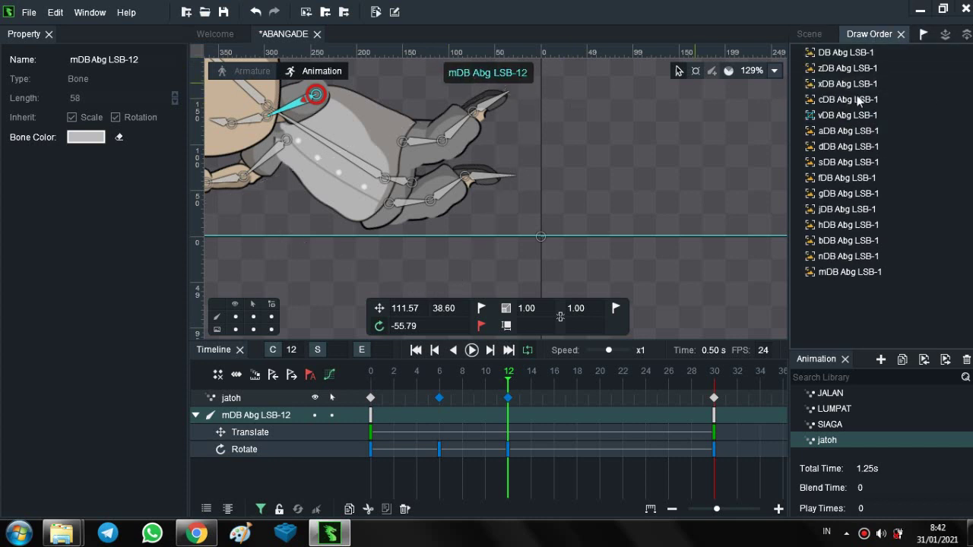
mouse_move(869, 85)
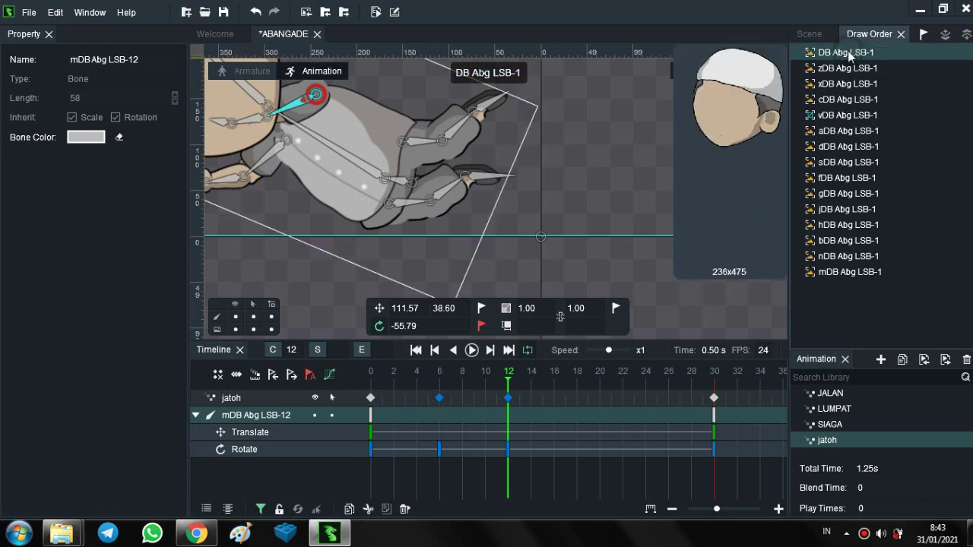
key(Escape)
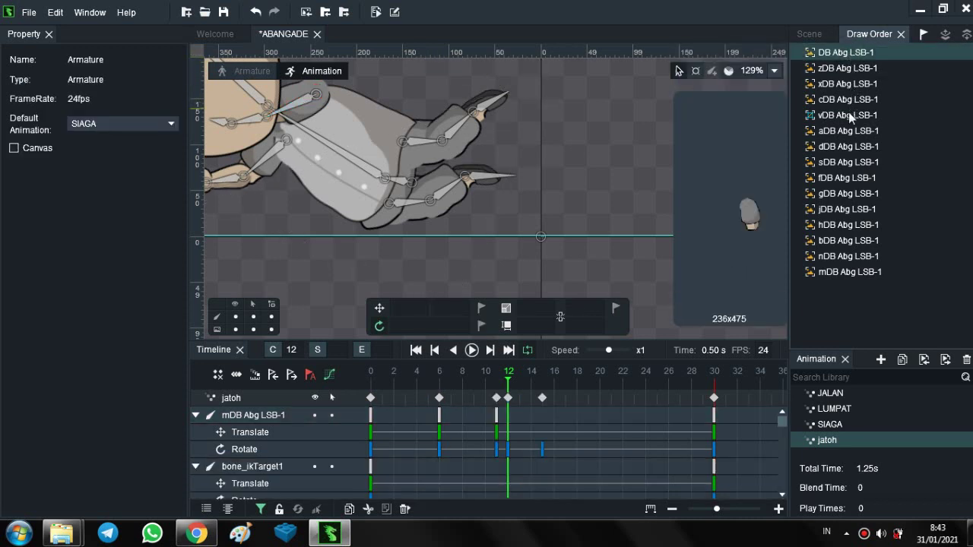
mouse_move(850, 116)
mouse_down()
mouse_move(847, 54)
mouse_move(845, 107)
mouse_up()
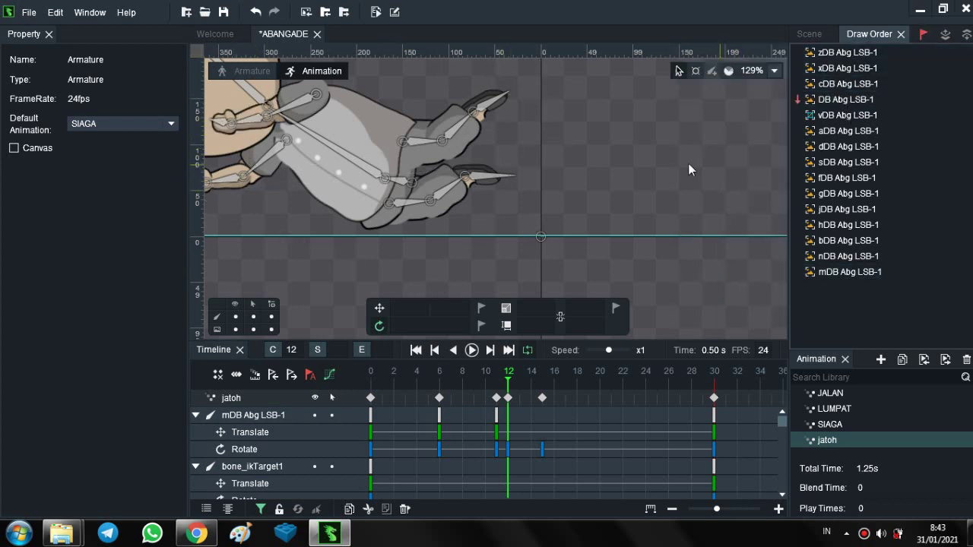
drag(665, 158, 807, 241)
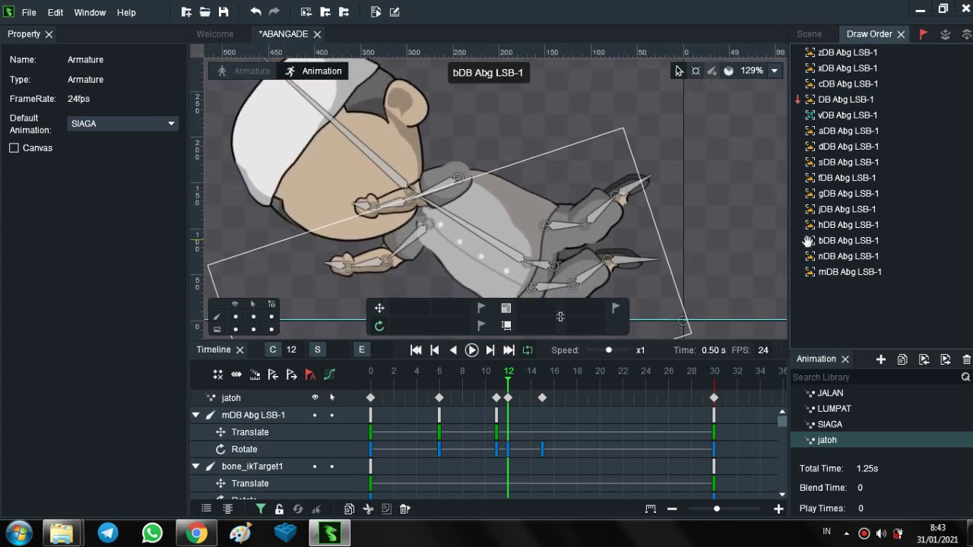
At frame 16, rotate the hip bone mDB Abg LSB-1 to about 180 degrees and translate it to about -147, -49
click(432, 192)
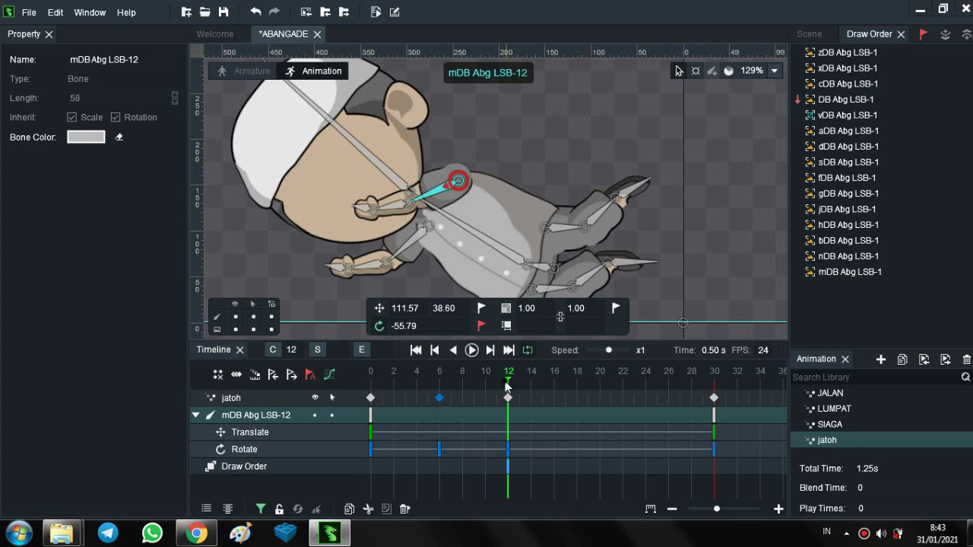
drag(507, 386, 349, 393)
click(485, 372)
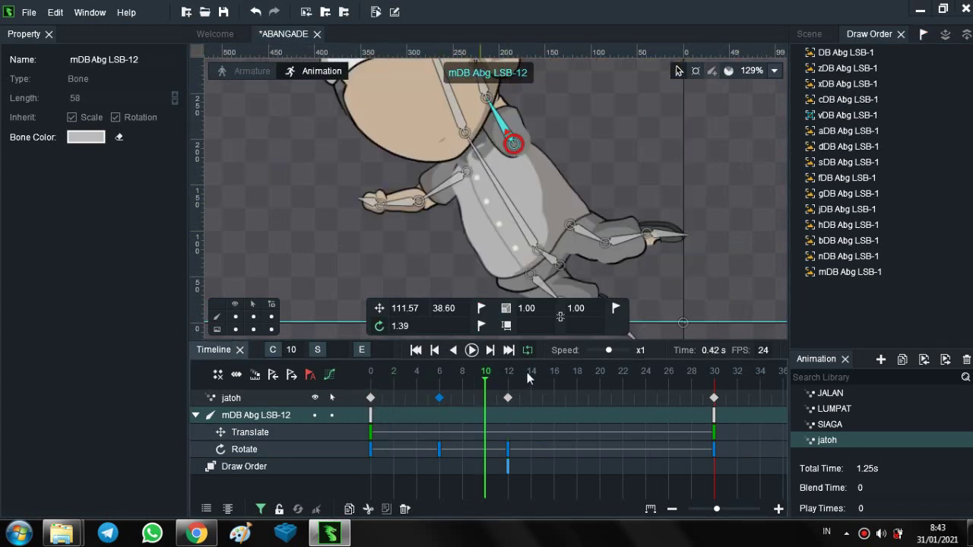
click(530, 374)
drag(530, 378, 551, 339)
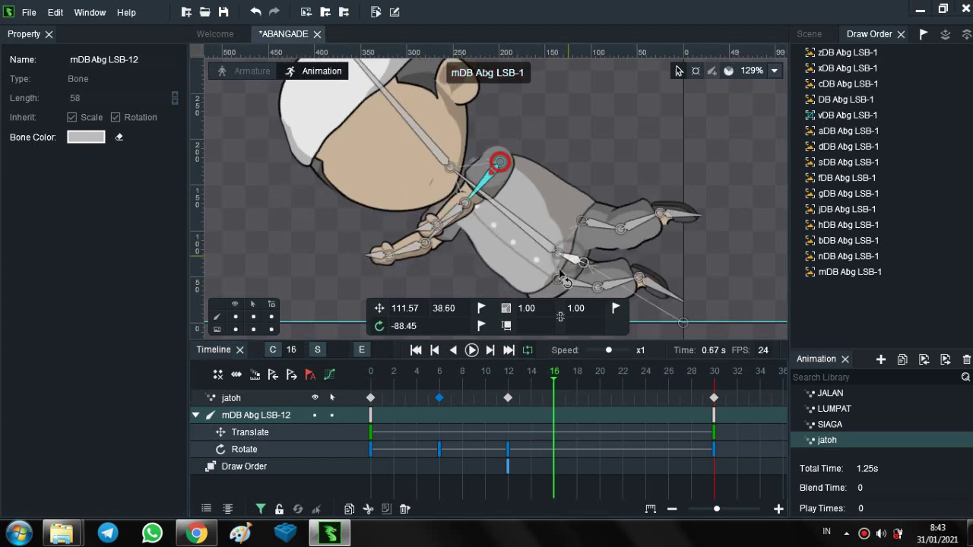
drag(570, 258, 472, 266)
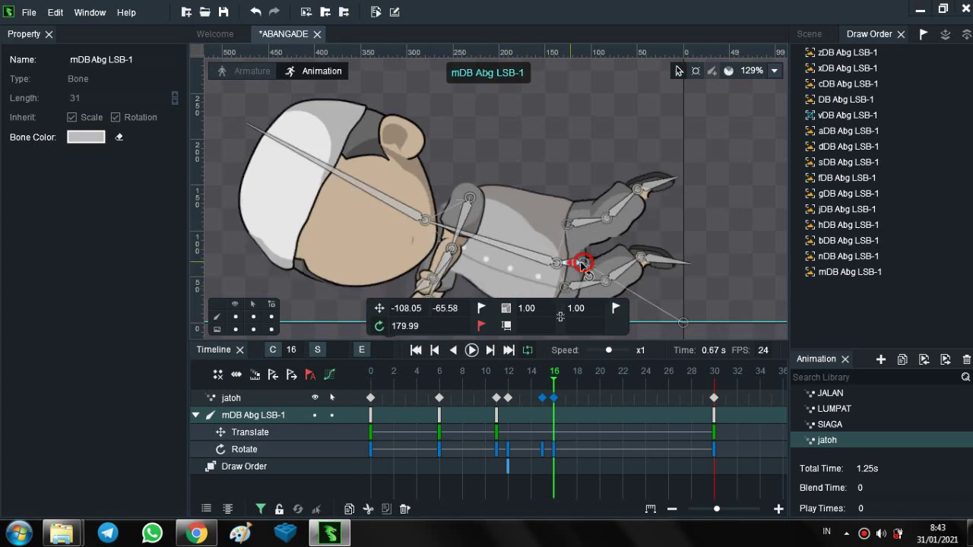
click(378, 309)
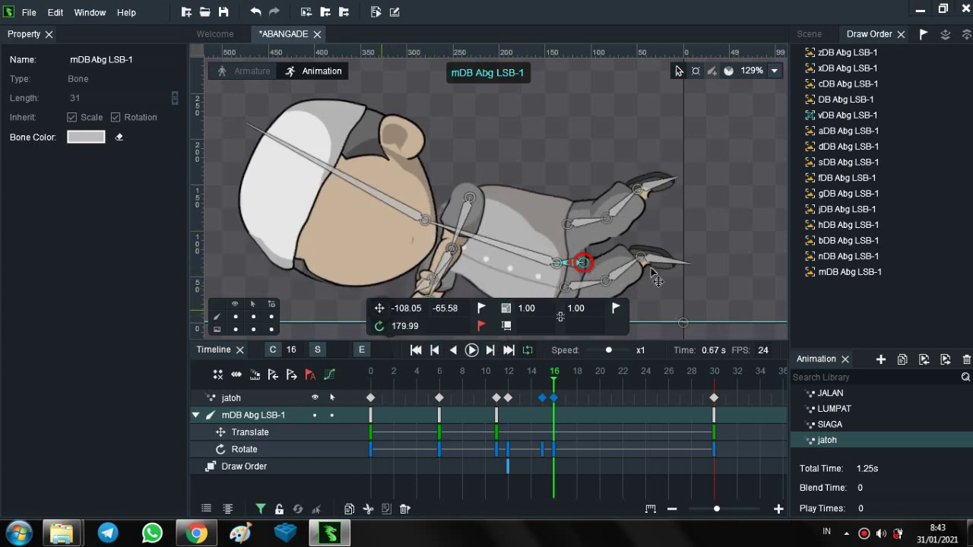
drag(597, 290, 495, 255)
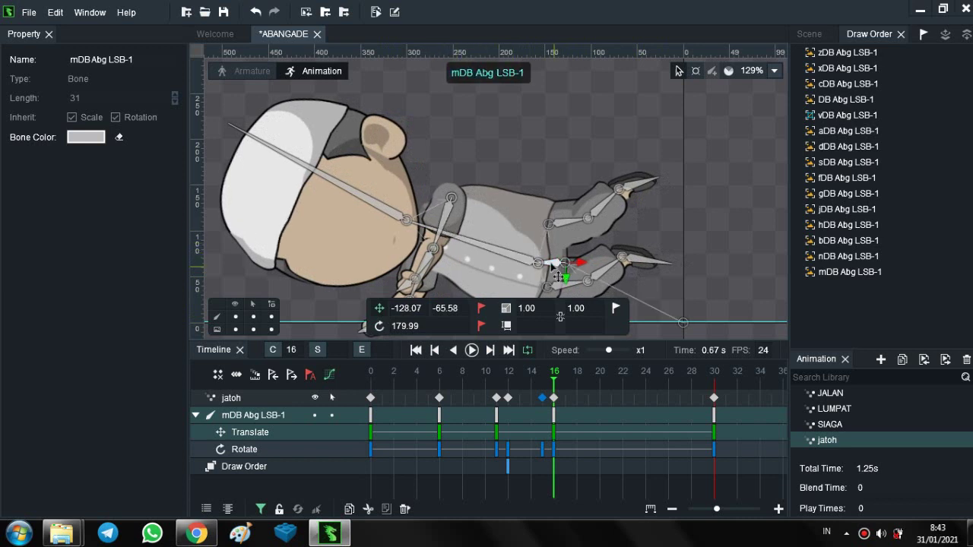
drag(559, 276, 512, 292)
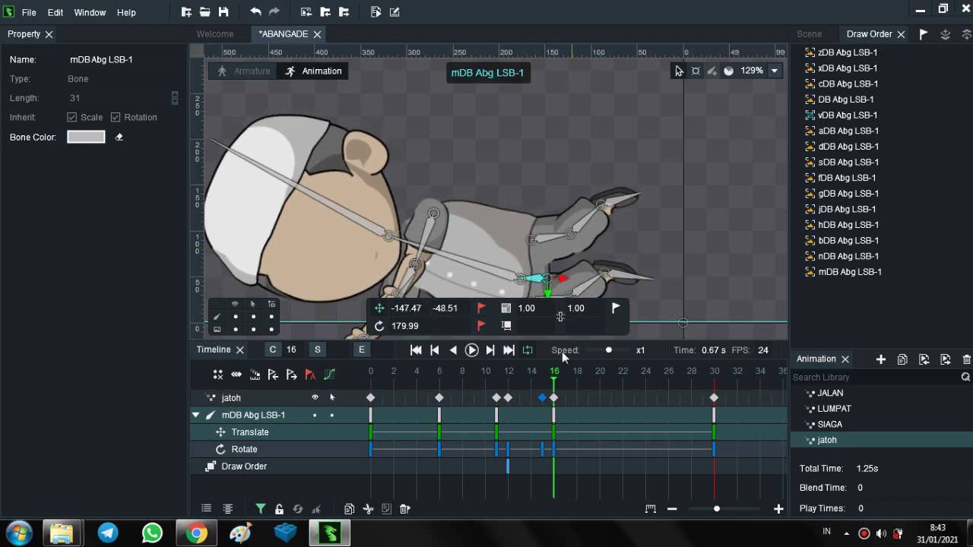
At frame 16, rotate upper arms mDB Abg LSB-12 to about -46 and mDB Abg LSB-15 to about -55 degrees, and torso mDB Abg LSB-11 to about 11
click(378, 326)
drag(423, 240, 384, 216)
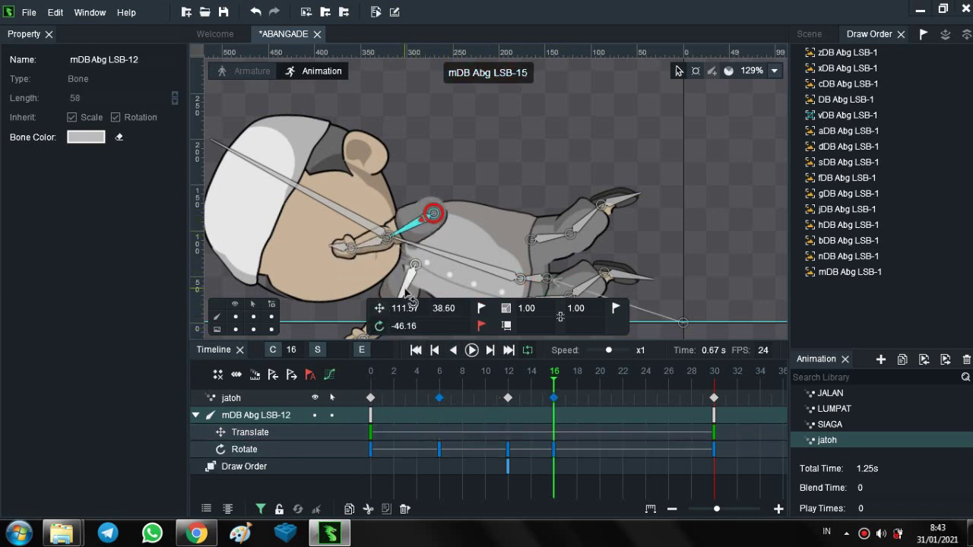
drag(405, 294, 360, 285)
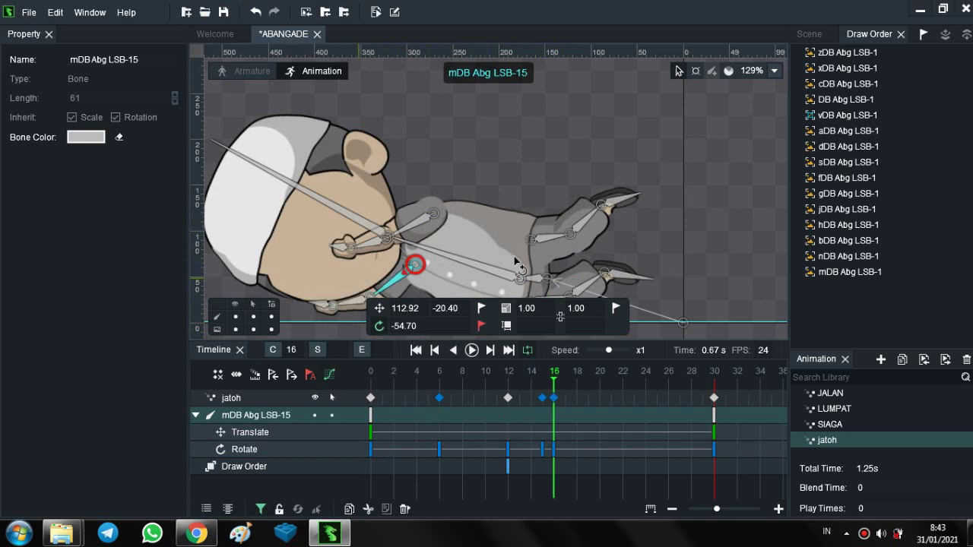
drag(443, 264, 440, 272)
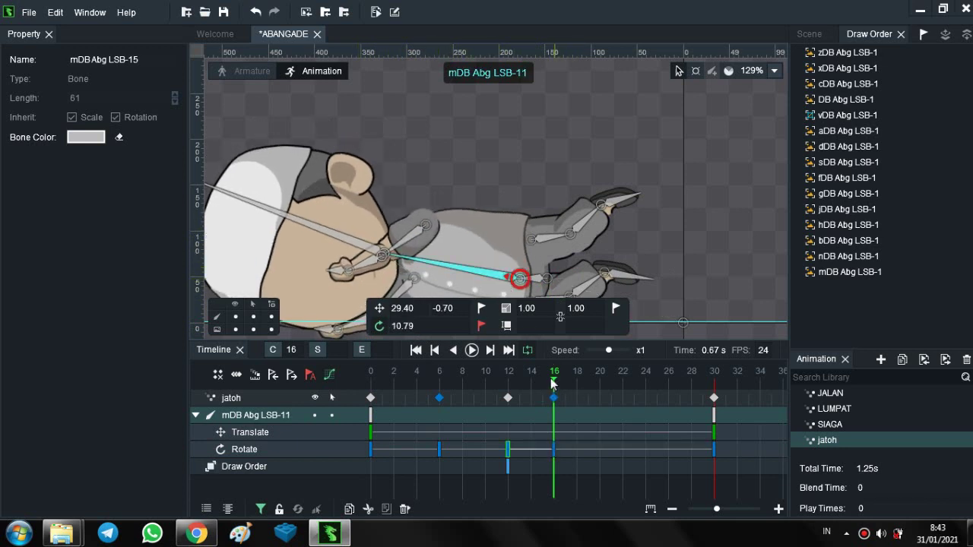
Rotate the torso bone mDB Abg LSB-11 at frame 17 and again at frame 18 to about -9 degrees
drag(560, 387, 568, 390)
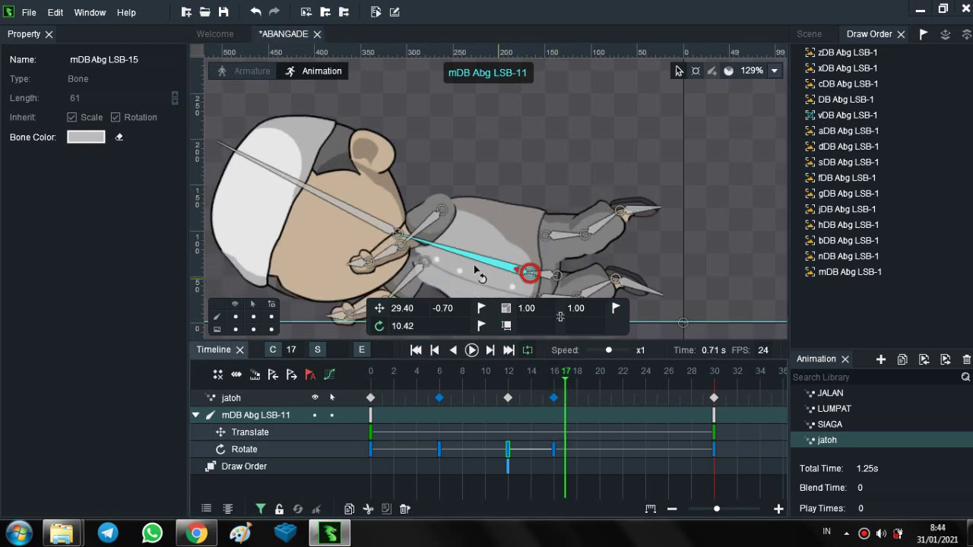
drag(473, 265, 454, 266)
click(580, 384)
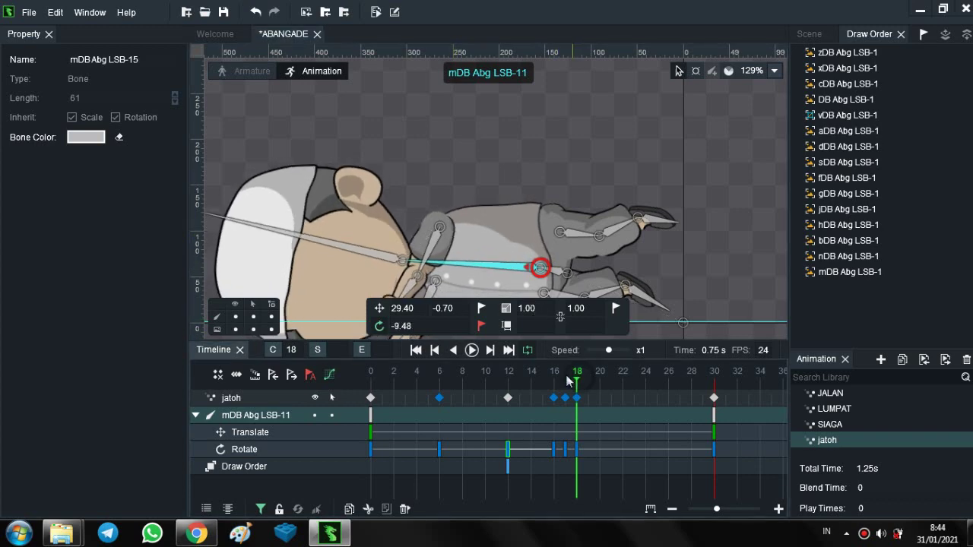
At frame 21, key and rotate the torso bone mDB Abg LSB-11 to lower the upper body, and rotate thigh mDB Abg LSB-111 to about -156 degrees
mouse_move(569, 383)
mouse_down()
mouse_move(532, 367)
mouse_move(587, 376)
mouse_up()
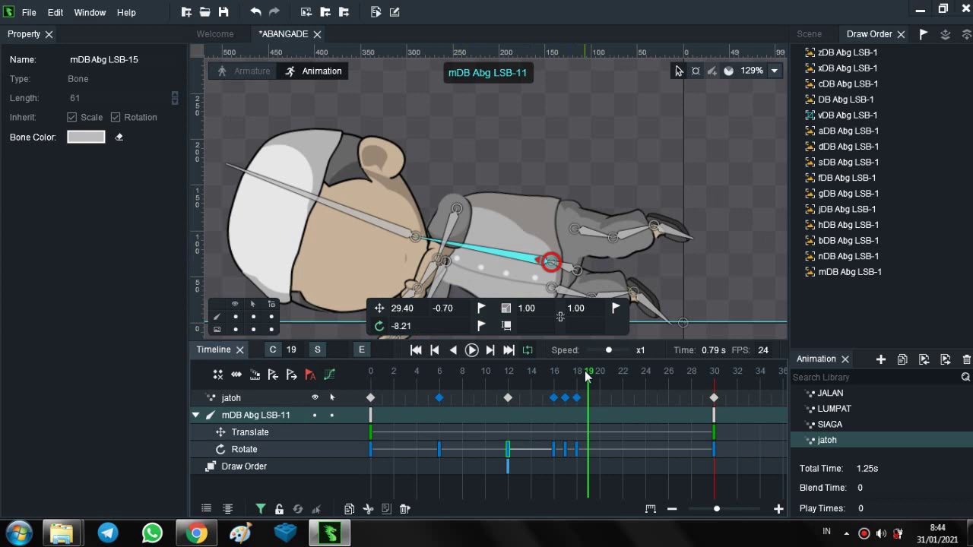
drag(593, 378, 600, 378)
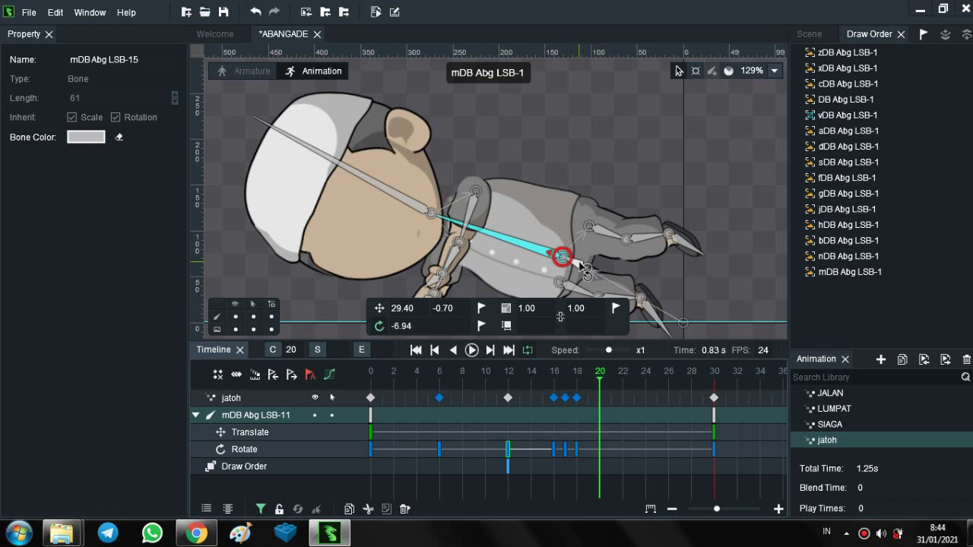
click(372, 388)
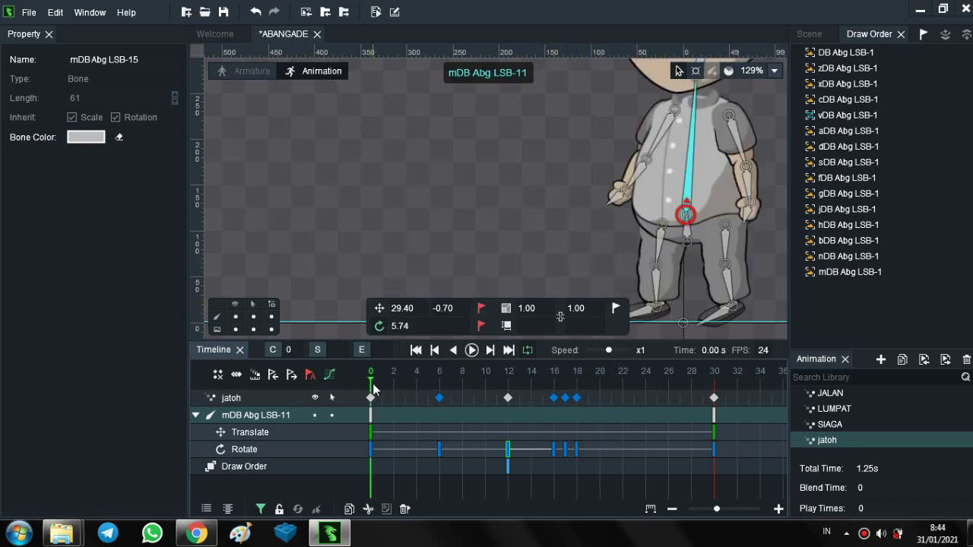
drag(373, 389, 607, 404)
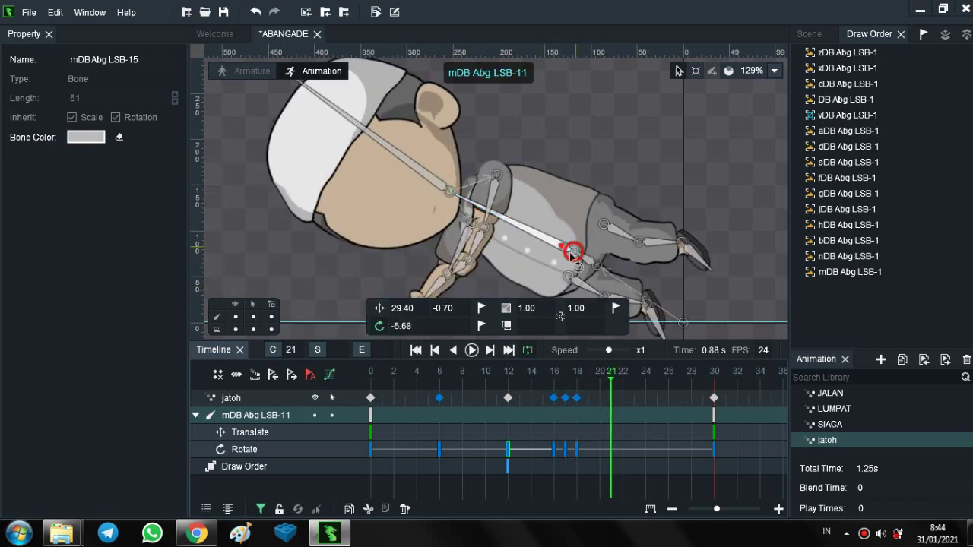
click(535, 235)
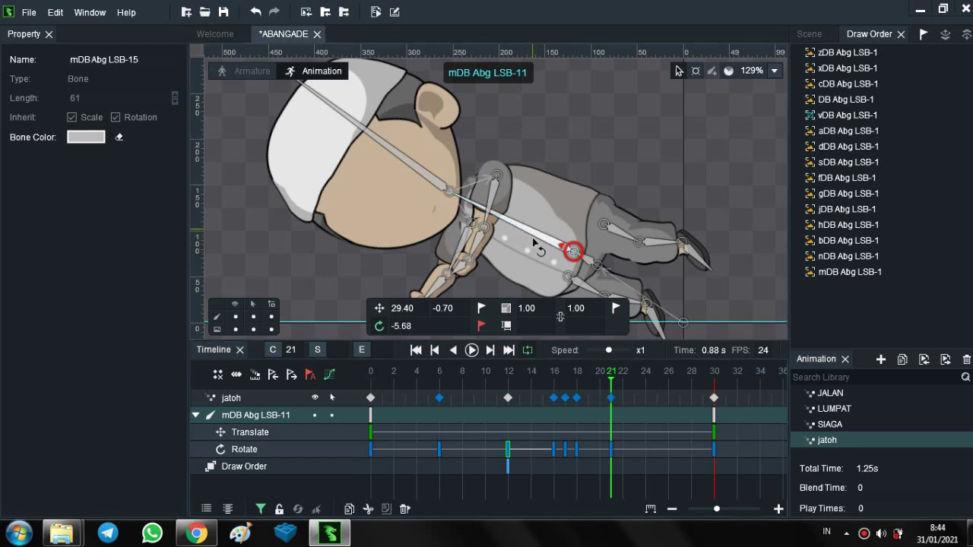
drag(536, 243, 643, 325)
click(584, 262)
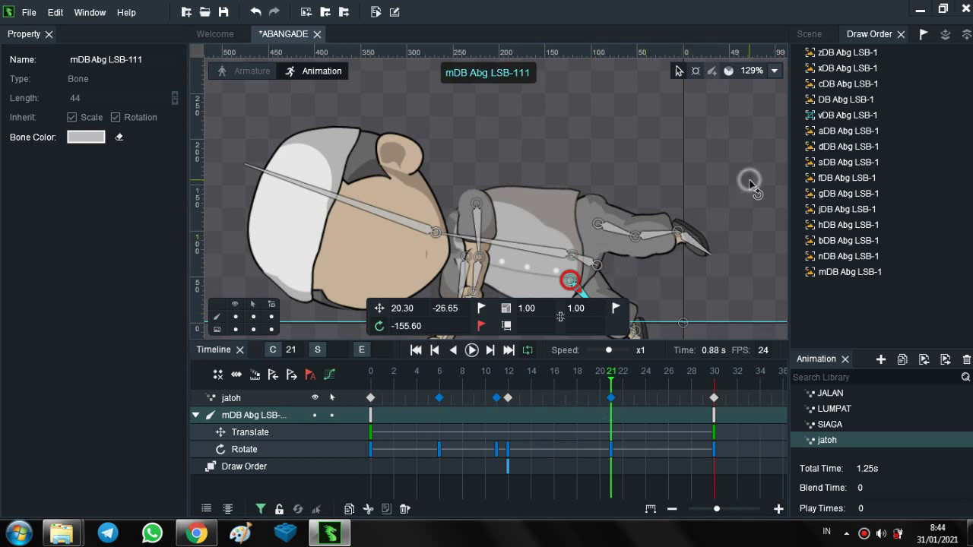
drag(749, 165, 735, 90)
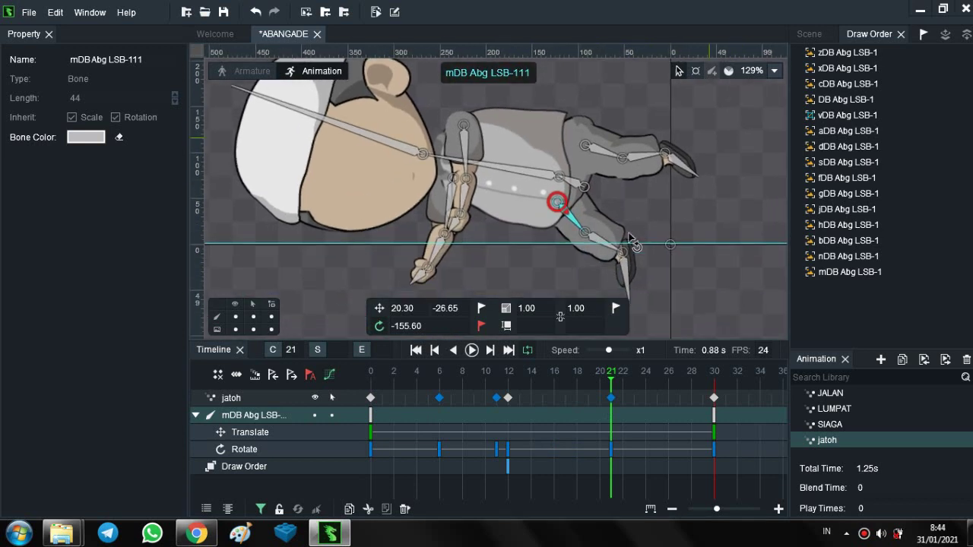
At frame 21, rotate shin mDB Abg LSB-112 to about -62 degrees, foot mDB Abg LSB-110 to about 99, and the shin bone mDB Abg LSB-19
click(608, 242)
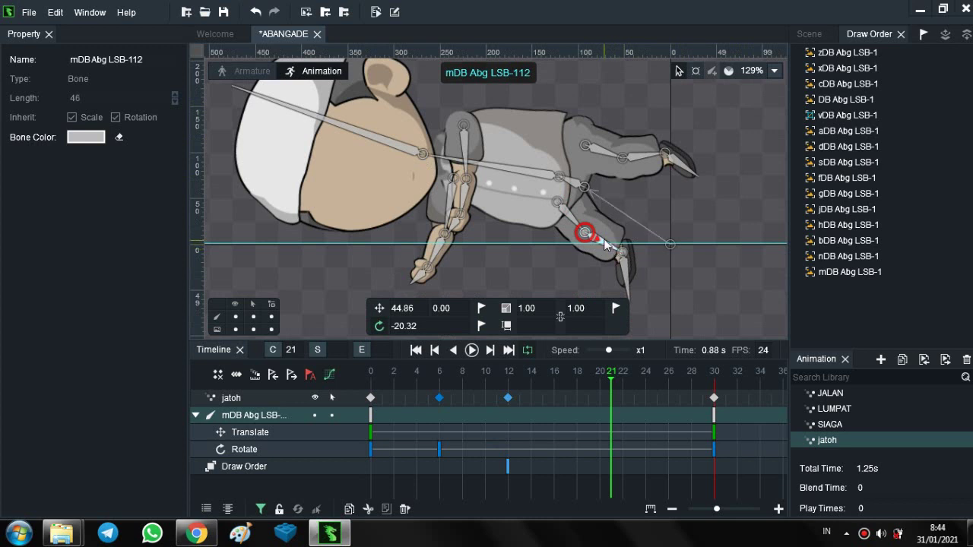
drag(609, 232, 621, 222)
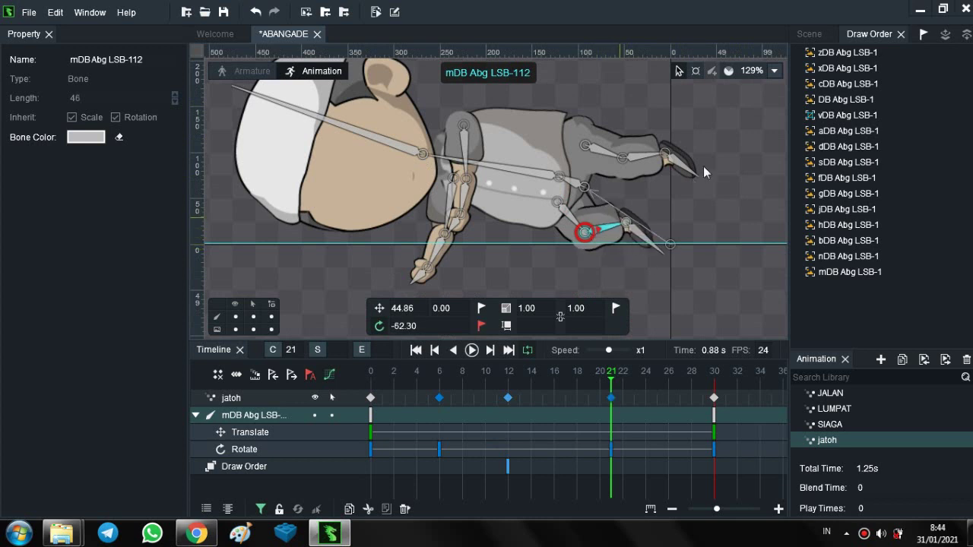
click(606, 155)
drag(596, 170, 629, 222)
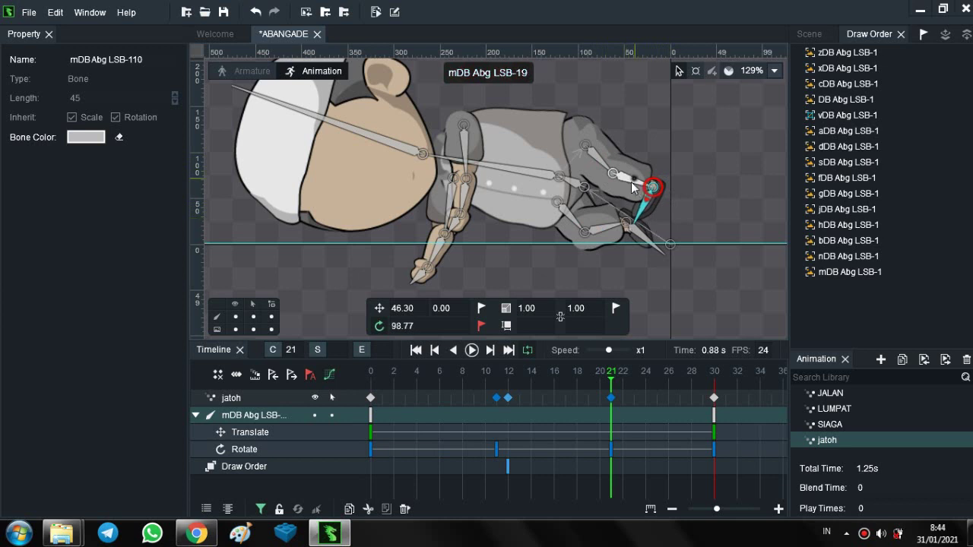
mouse_move(631, 182)
mouse_down()
mouse_move(621, 210)
mouse_move(647, 192)
mouse_up()
At frame 21, rotate thigh mDB Abg LSB-18 to about -138 degrees and translate it slightly at the hip
drag(597, 163, 594, 175)
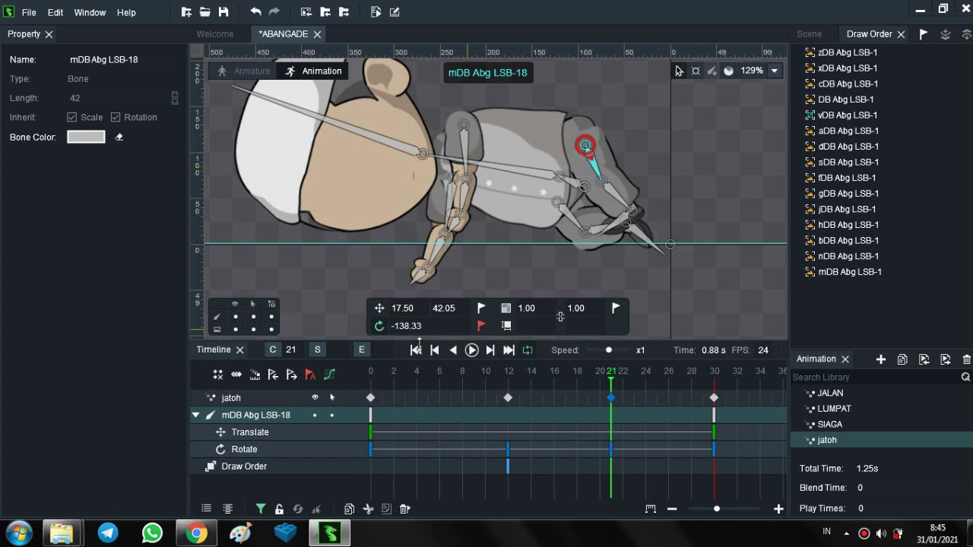
click(379, 308)
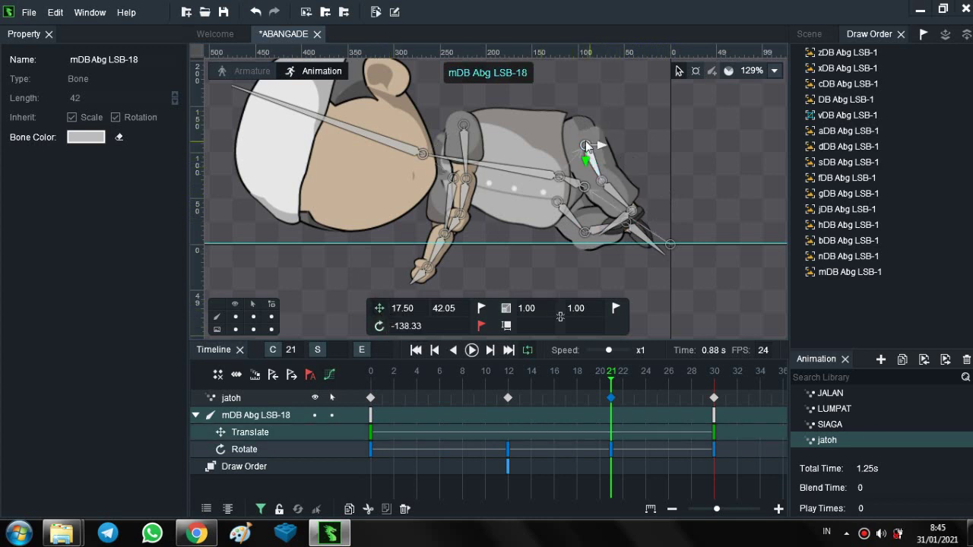
drag(583, 147, 583, 154)
At frame 25, translate and rotate thigh mDB Abg LSB-111, and rotate shin mDB Abg LSB-112 and foot mDB Abg LSB-113
drag(630, 373, 654, 385)
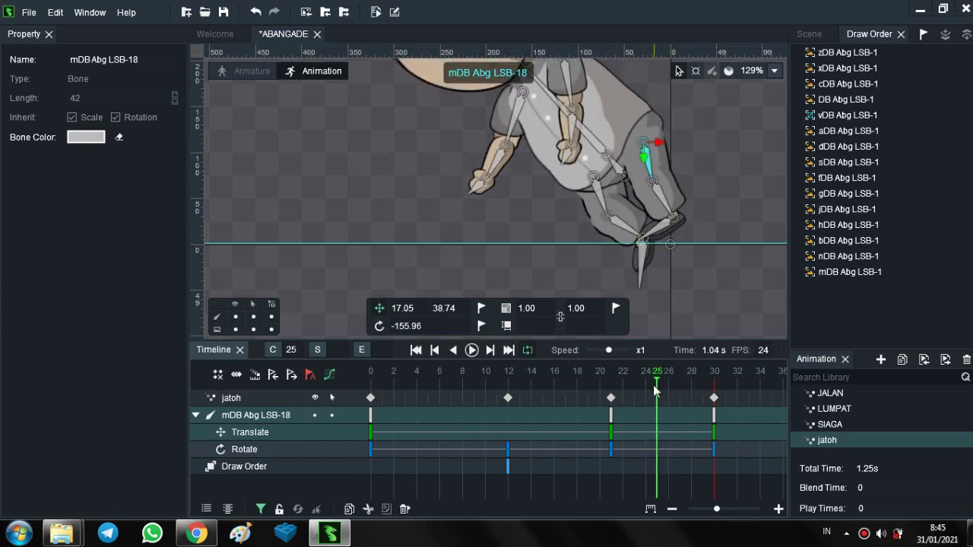
click(601, 202)
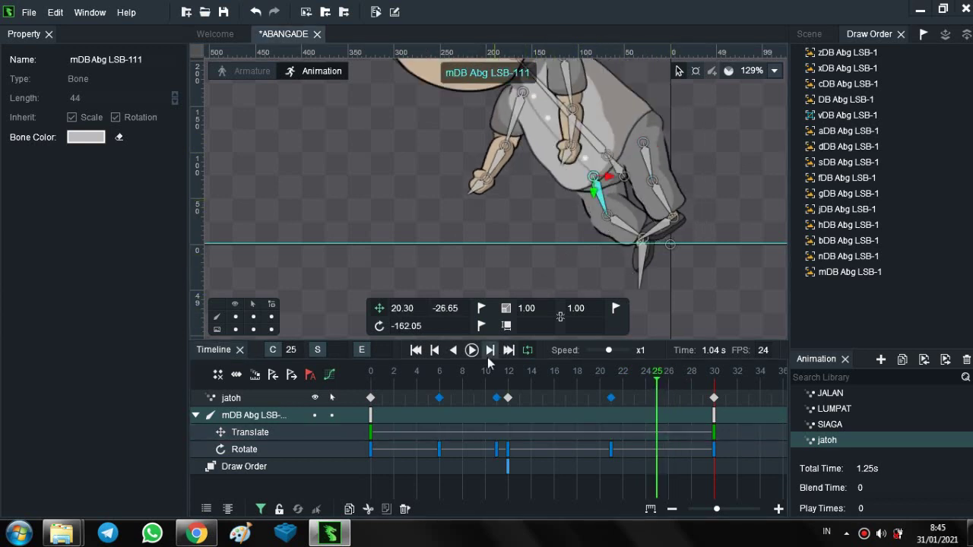
drag(601, 203, 585, 250)
click(598, 251)
Return to frame 16 and select the armature items from slot vDB Abg LSB-1 through bone_ikTarget1 in the scene tree
drag(662, 375, 393, 384)
drag(463, 405, 558, 403)
click(510, 401)
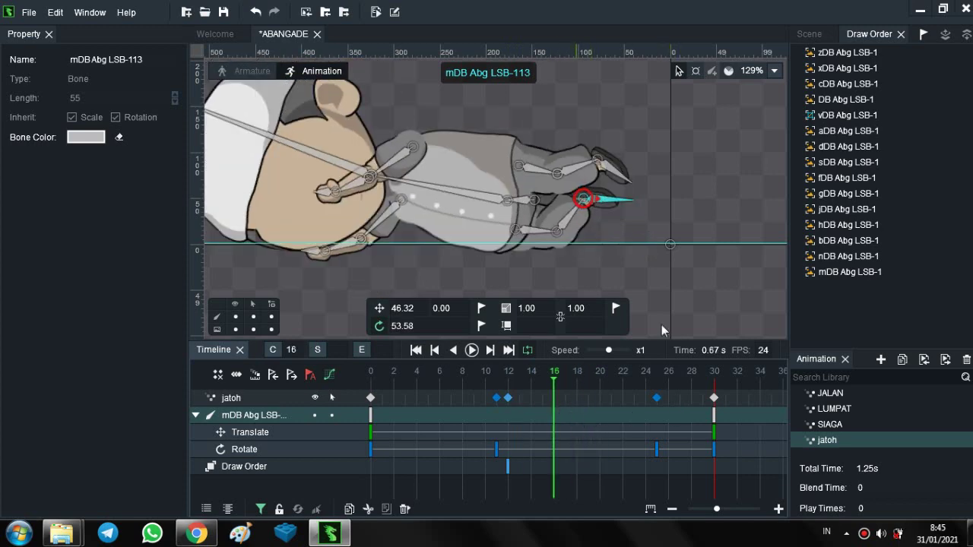
click(487, 199)
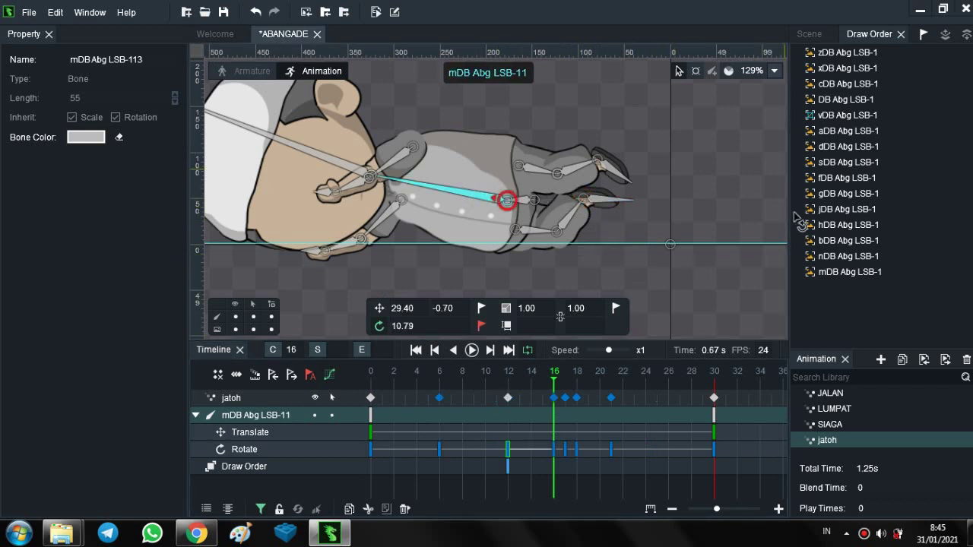
click(808, 33)
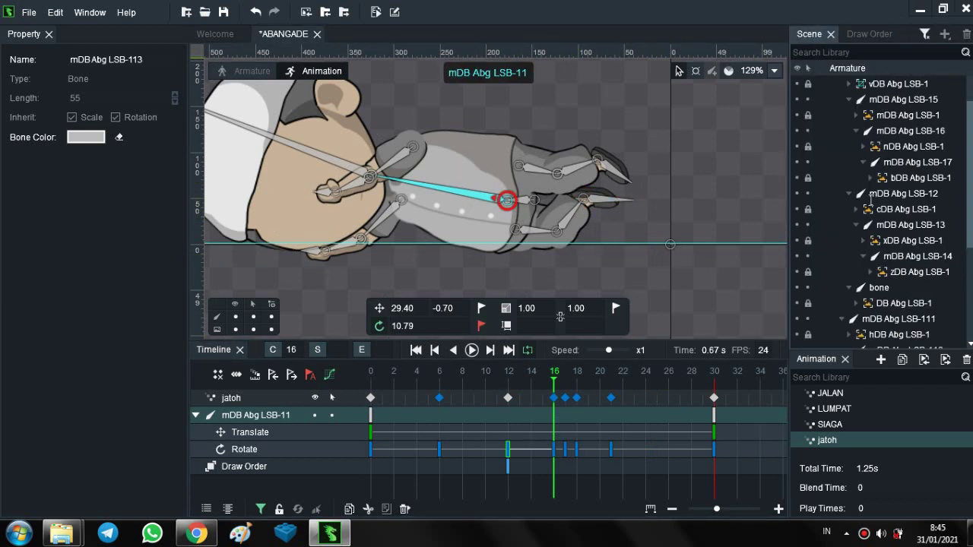
click(891, 85)
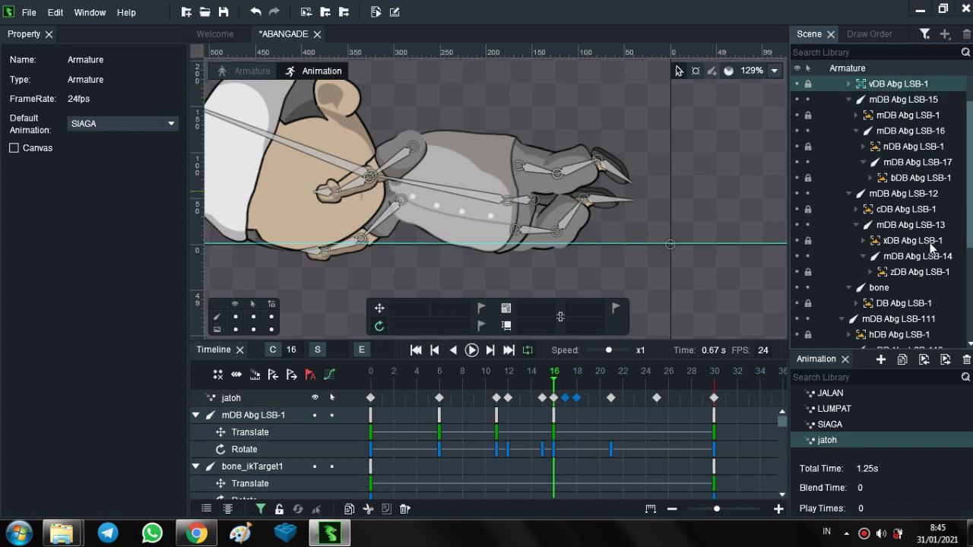
scroll(932, 246, down, 4)
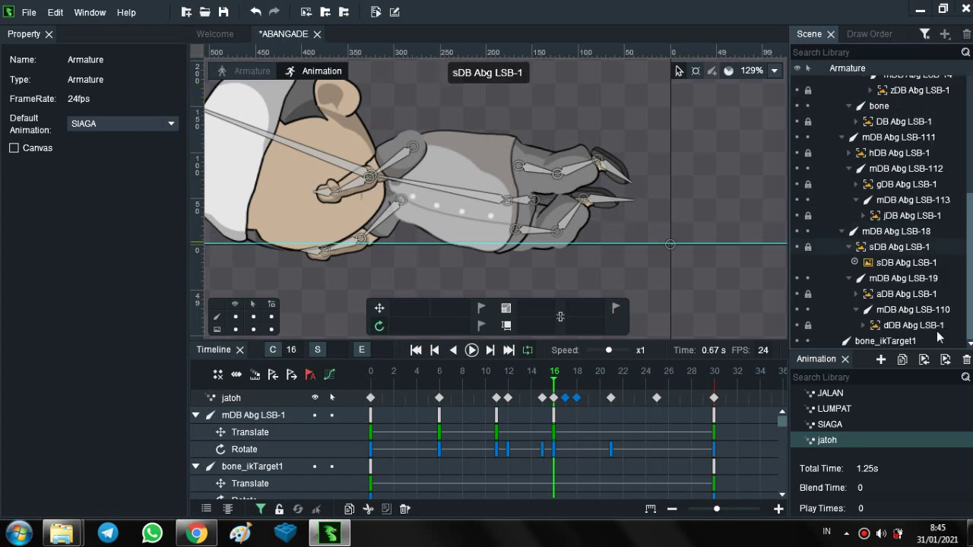
shift+click(889, 341)
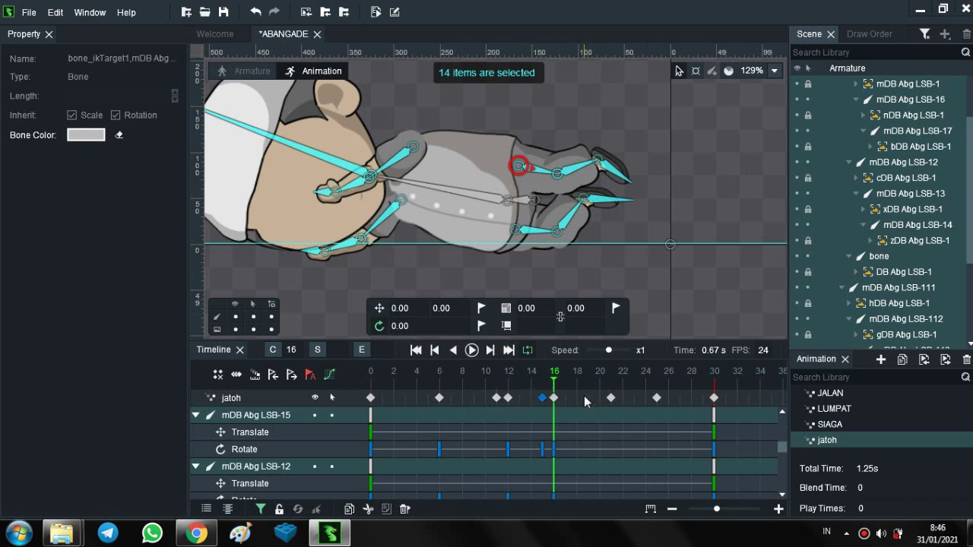
Examine the selected bones' translate and rotate keyframes around frame 16 across all timeline tracks, comparing the pose with frame 19
click(541, 449)
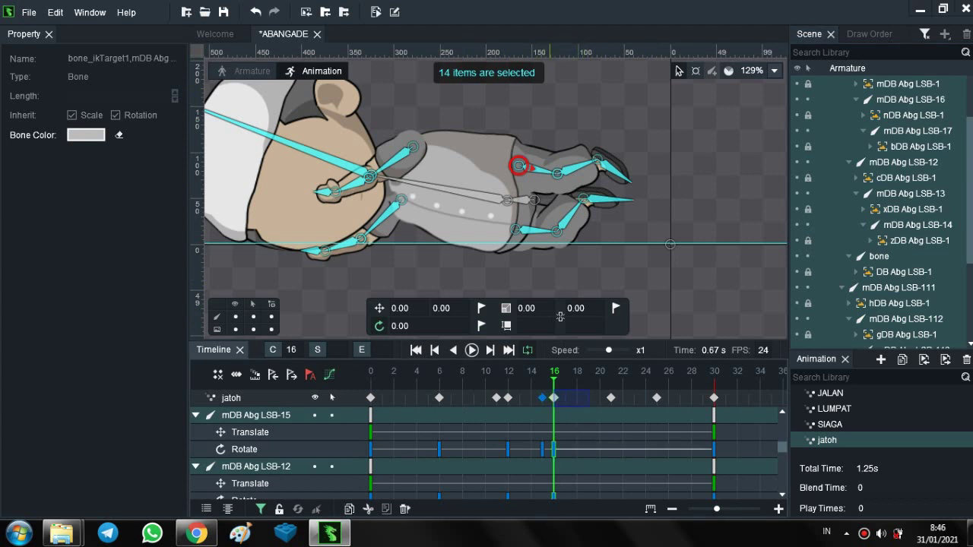
click(553, 494)
scroll(589, 422, down, 5)
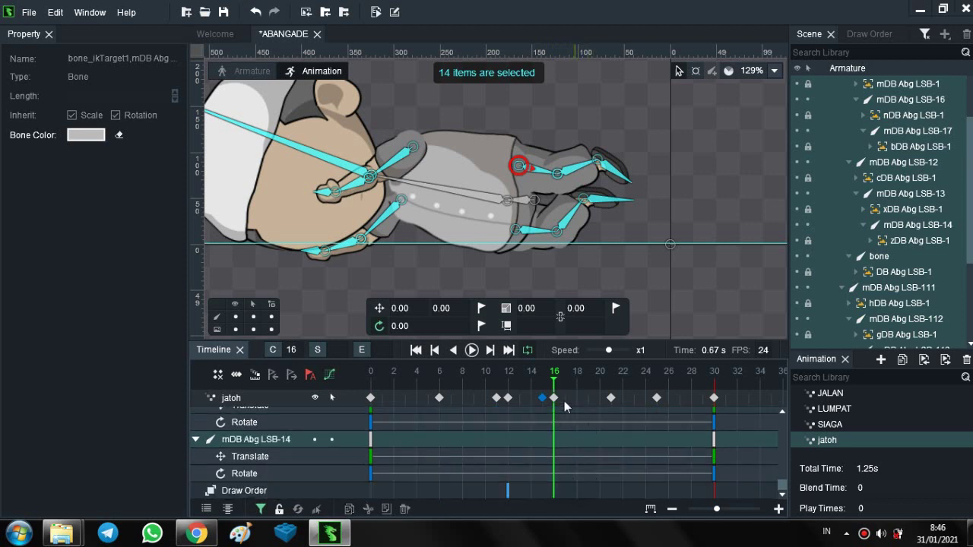
scroll(578, 484, up, 1)
scroll(552, 354, up, 4)
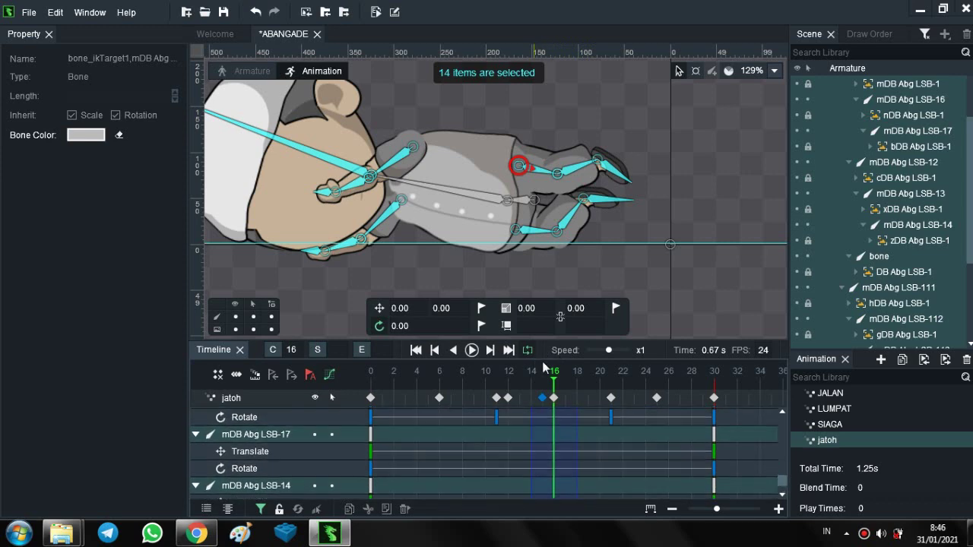
scroll(551, 354, up, 6)
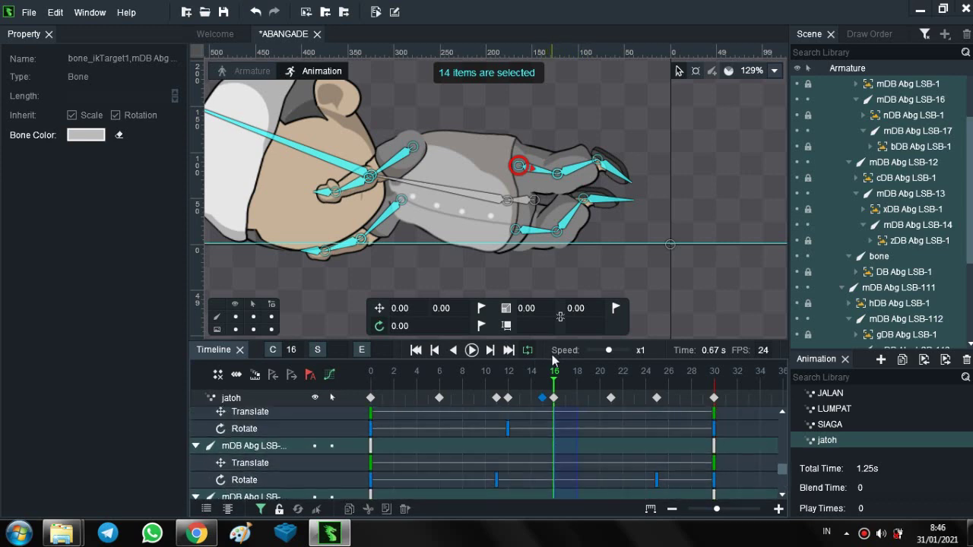
scroll(552, 354, up, 8)
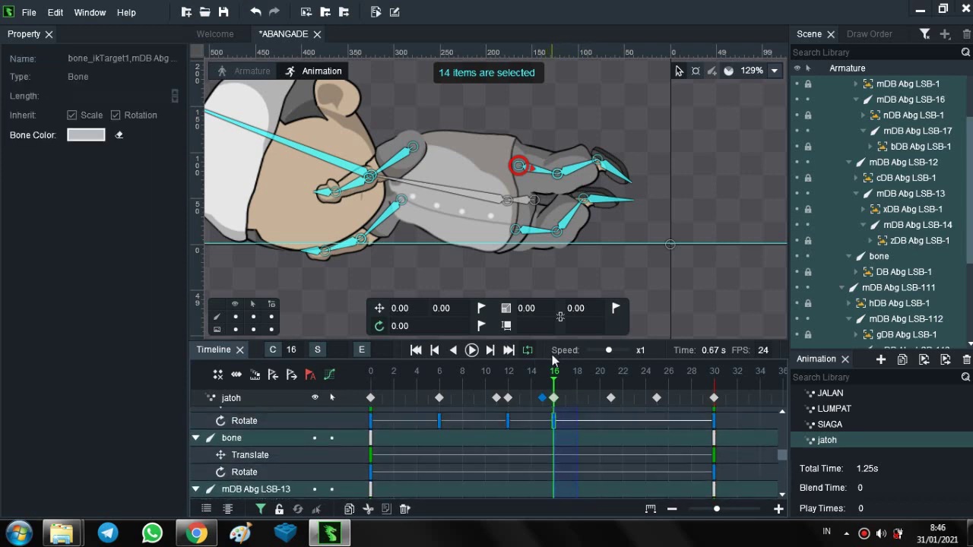
scroll(552, 354, up, 8)
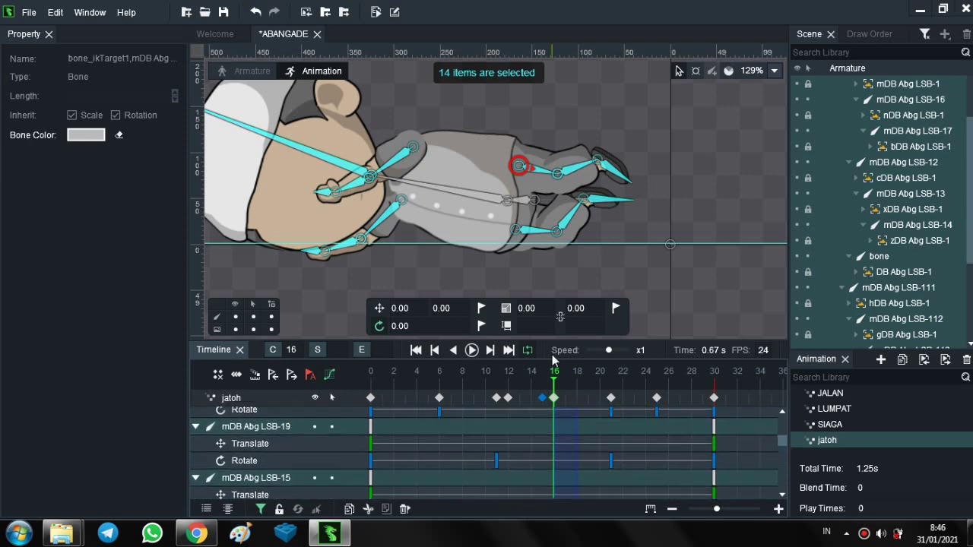
scroll(553, 355, up, 8)
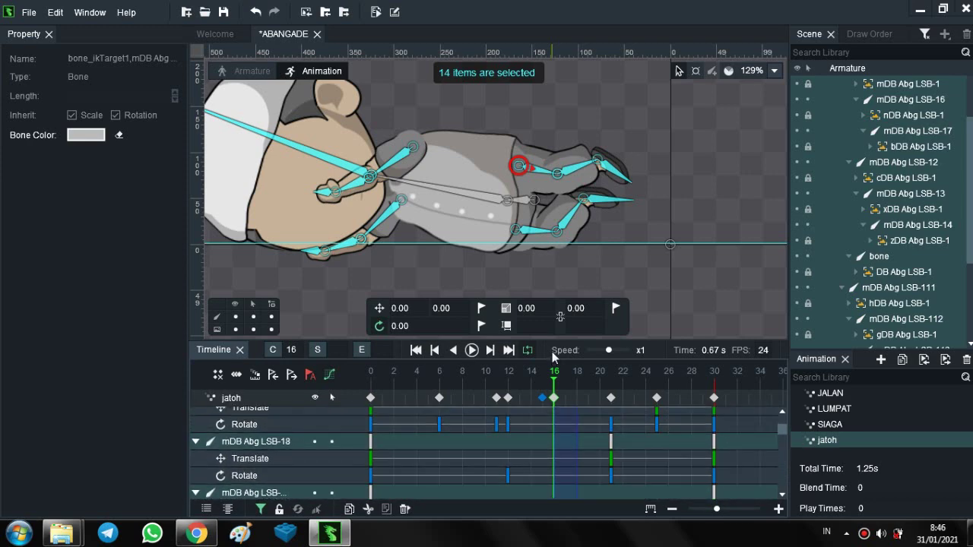
scroll(554, 344, up, 3)
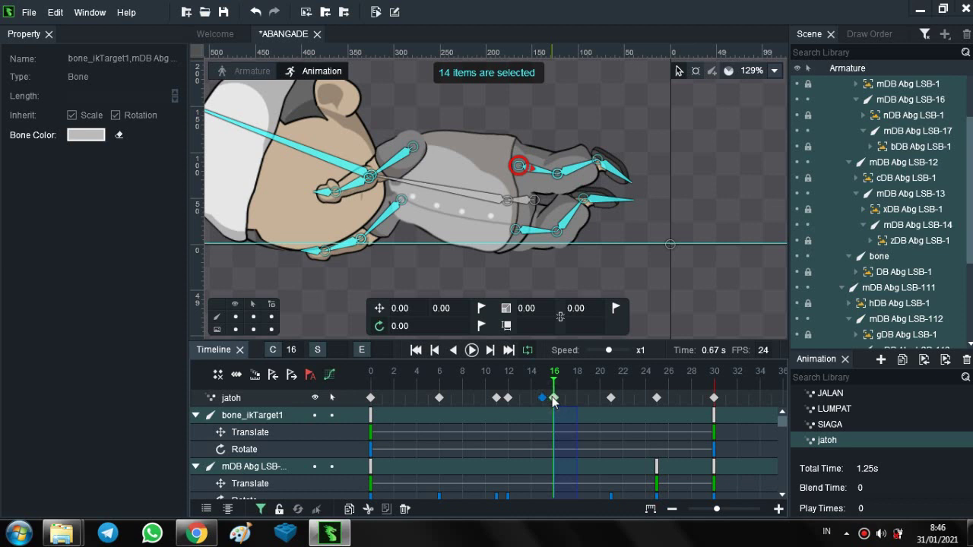
click(591, 386)
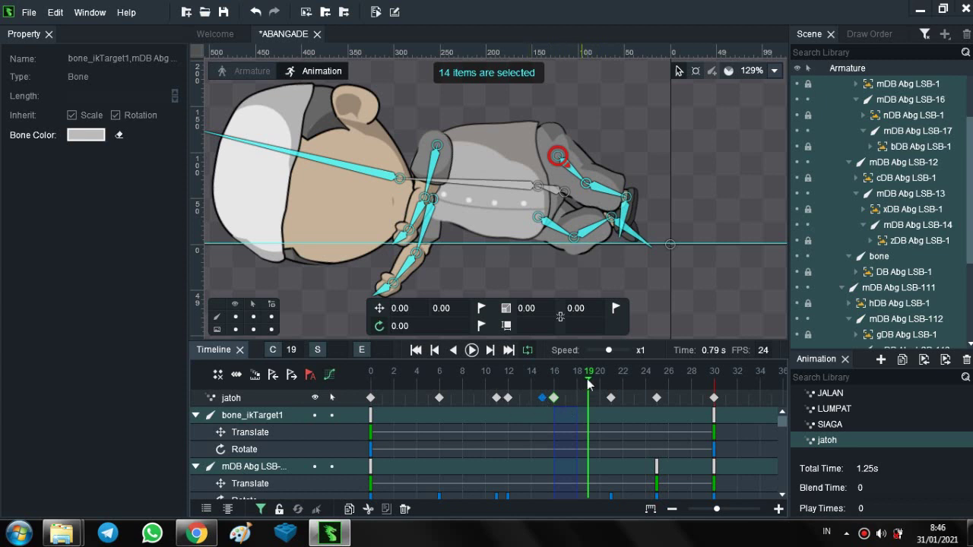
drag(563, 384, 555, 386)
click(555, 399)
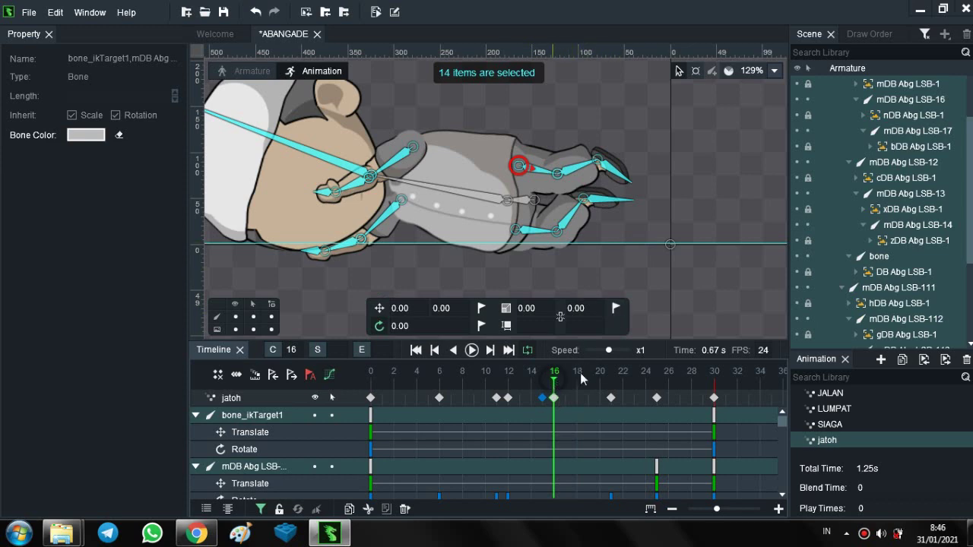
Play back the jatoh animation from frame 0 to review the whole fall with the full character in view
drag(580, 378, 350, 421)
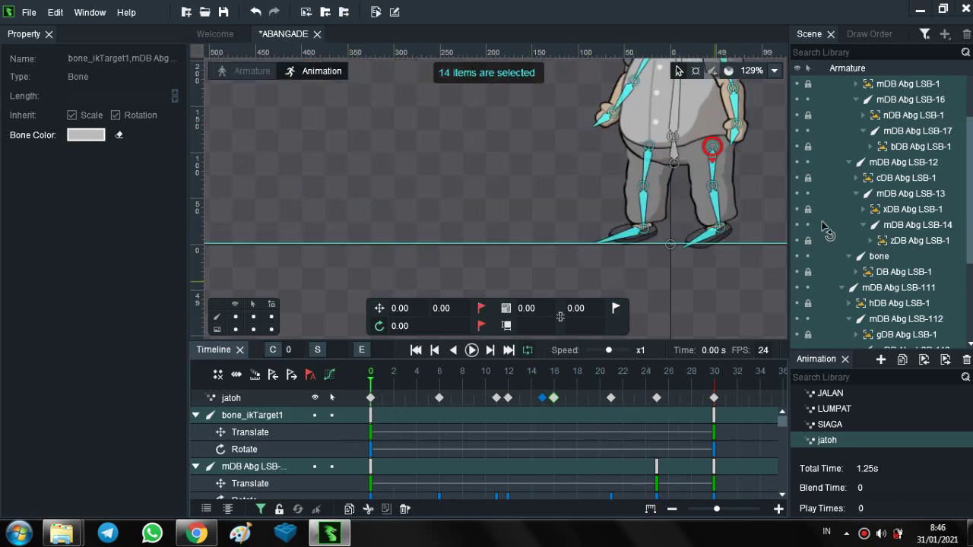
key(space)
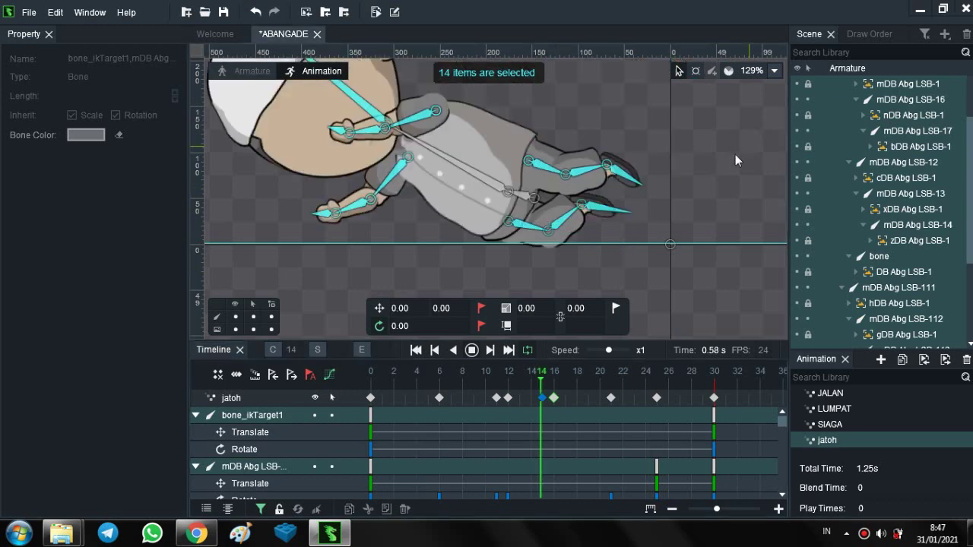
key(space)
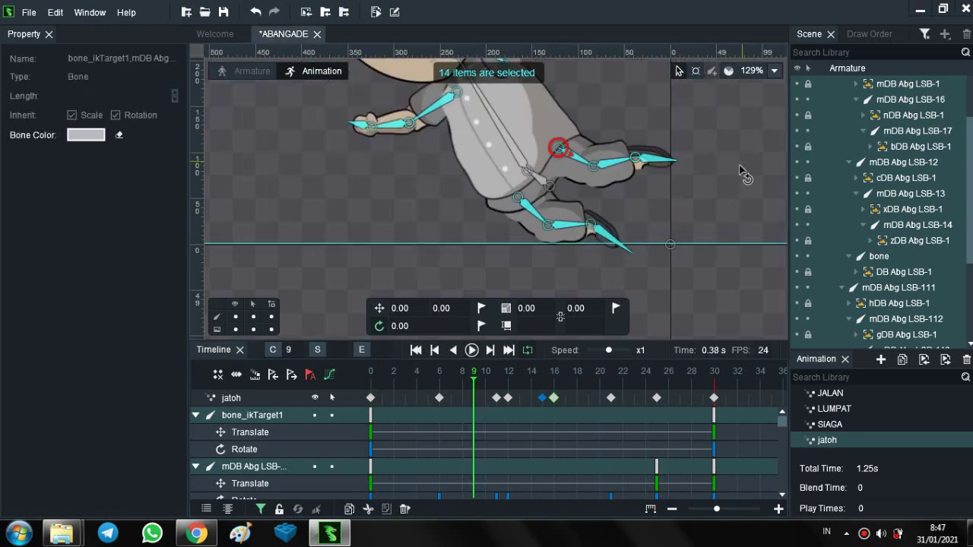
scroll(731, 172, down, 3)
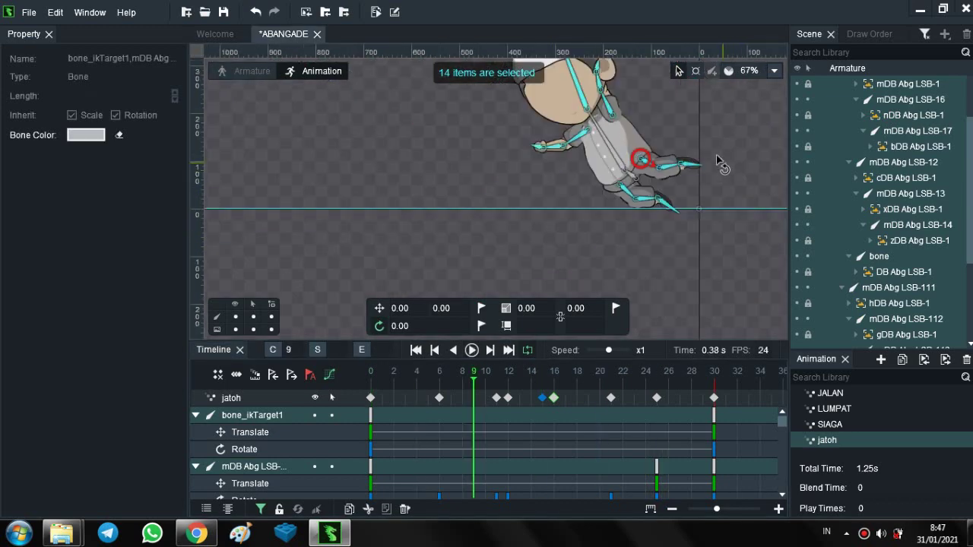
click(728, 112)
drag(729, 111, 567, 177)
key(Return)
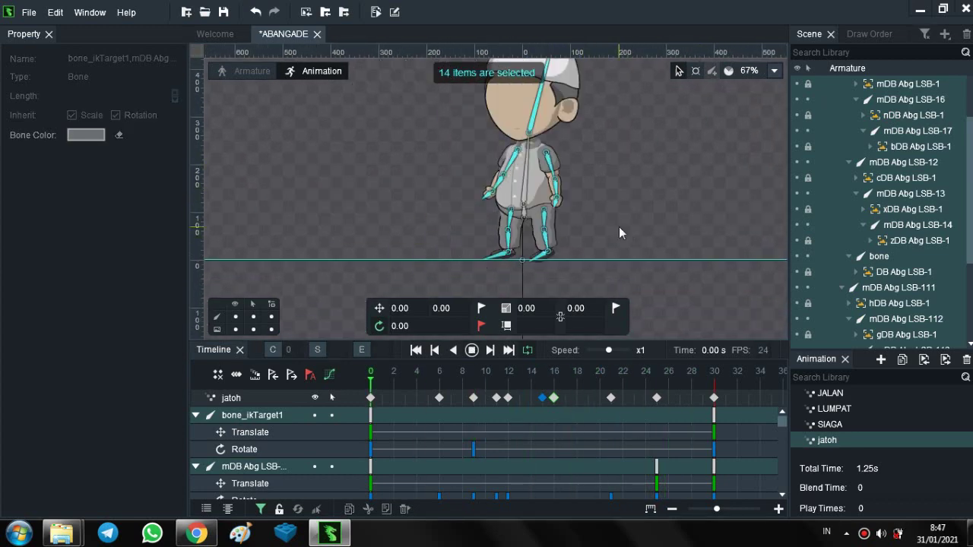
key(Return)
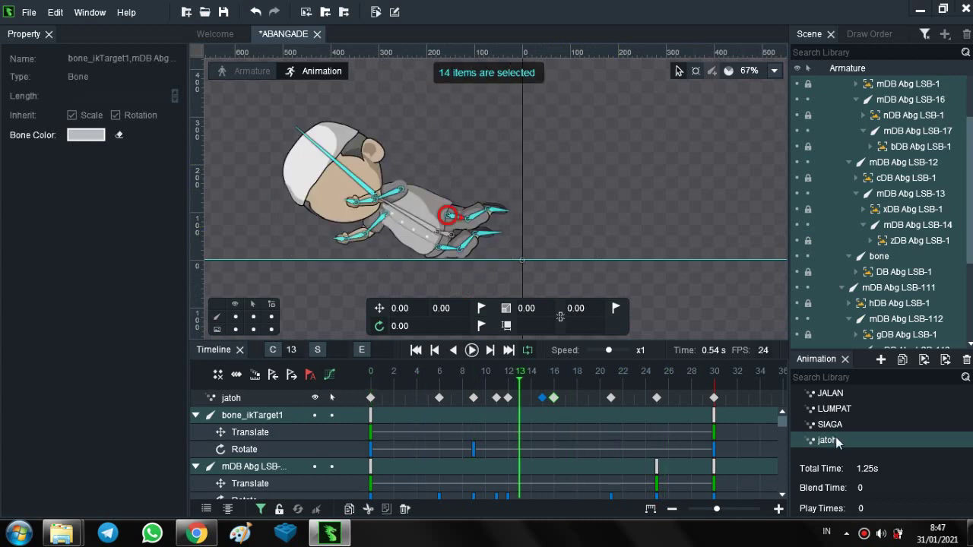
Play the JALAN, LUMPAT and SIAGA animations in turn to review them, and return to JALAN
click(840, 396)
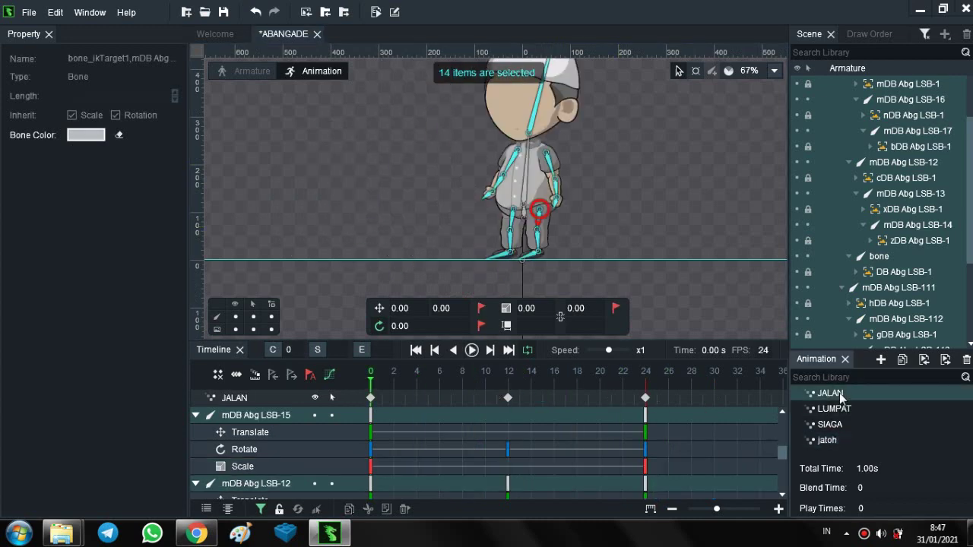
click(471, 349)
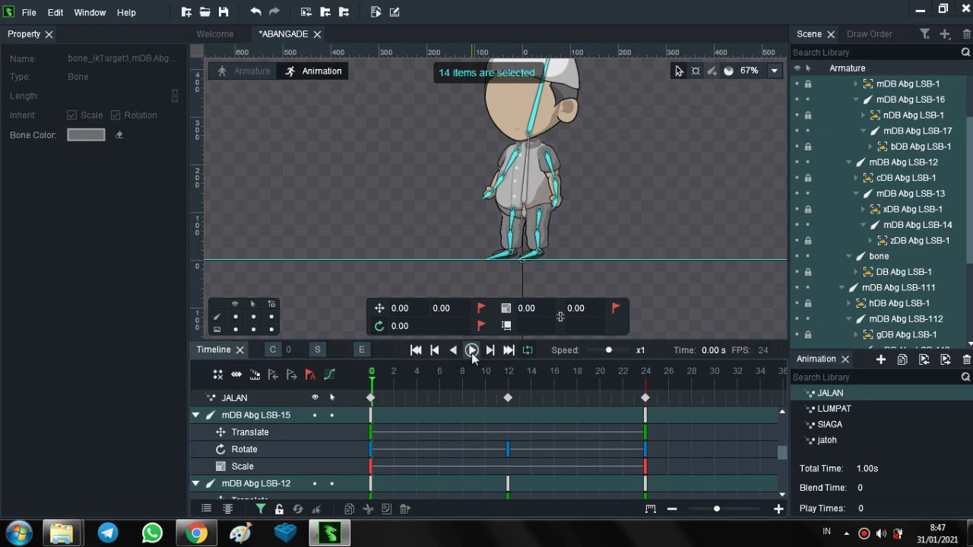
click(832, 210)
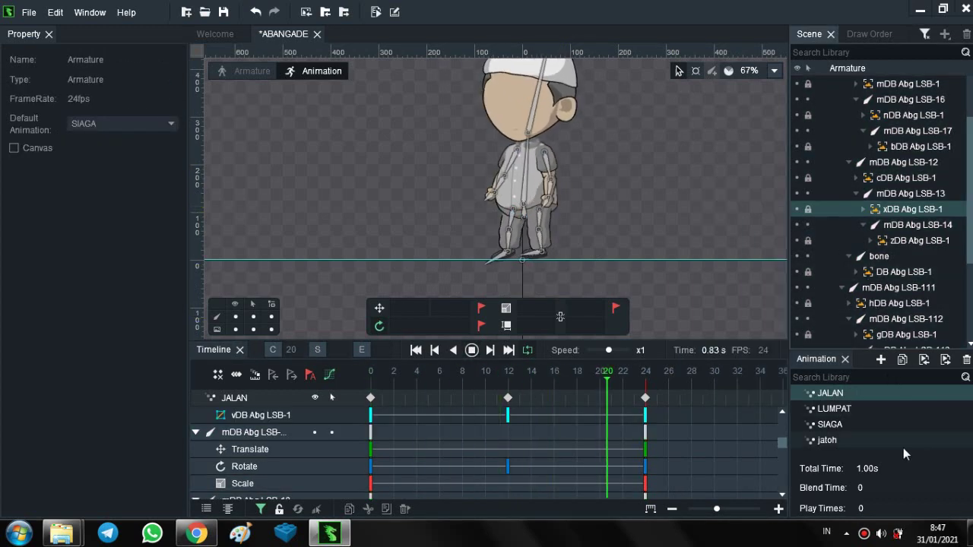
click(853, 411)
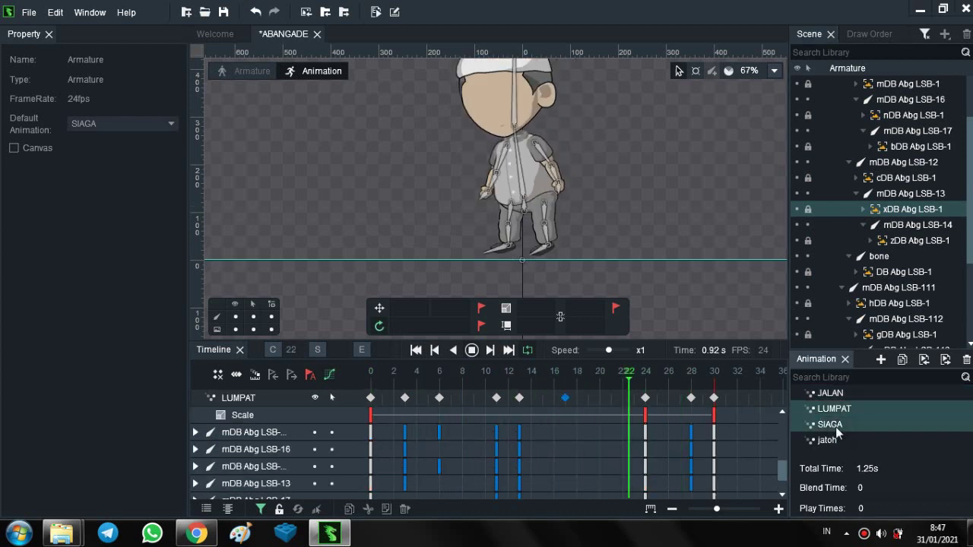
click(835, 426)
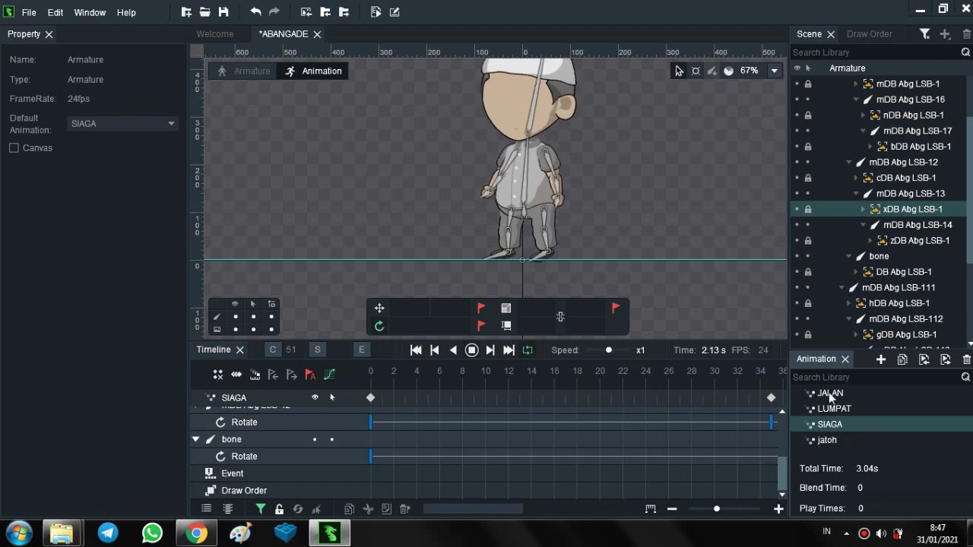
click(829, 393)
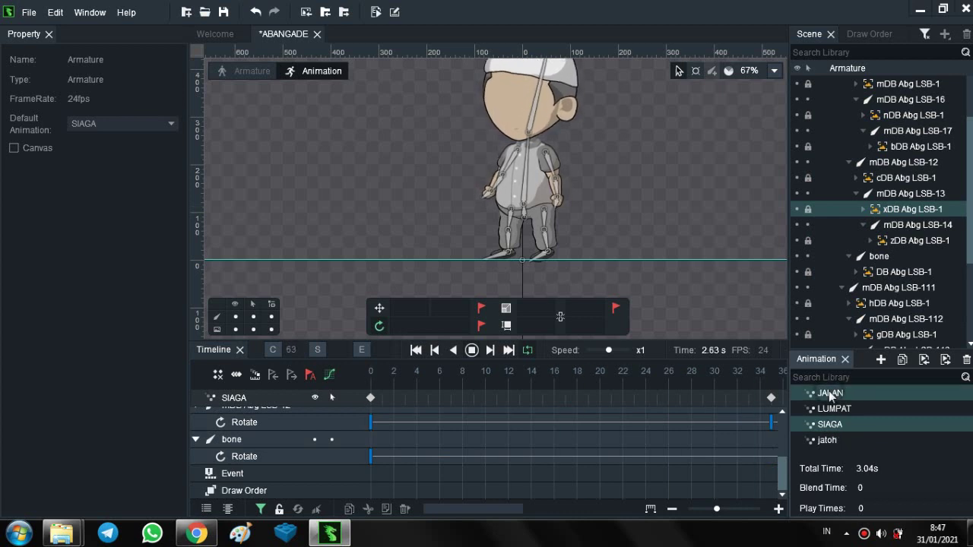
Play the jatoh animation, return to JALAN and stop its playback
click(827, 441)
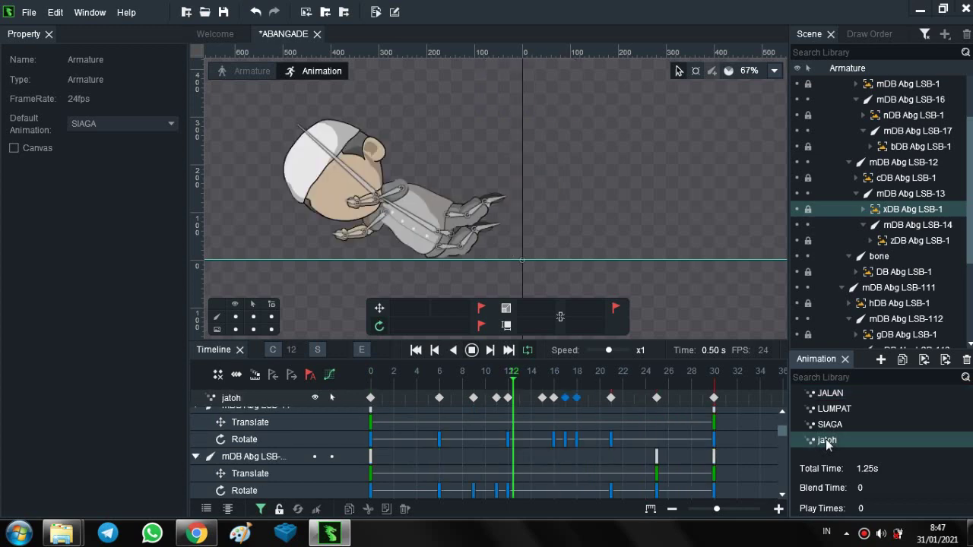
click(832, 396)
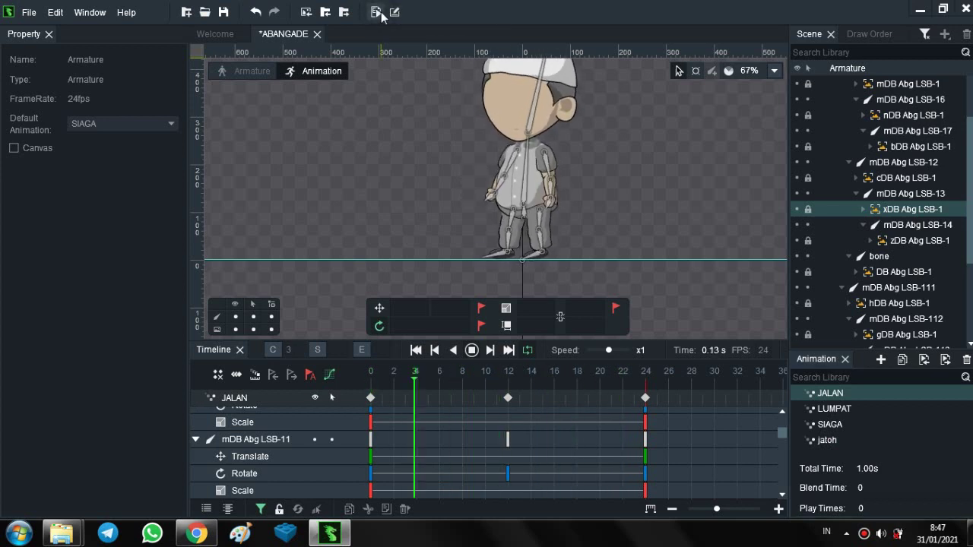
click(471, 350)
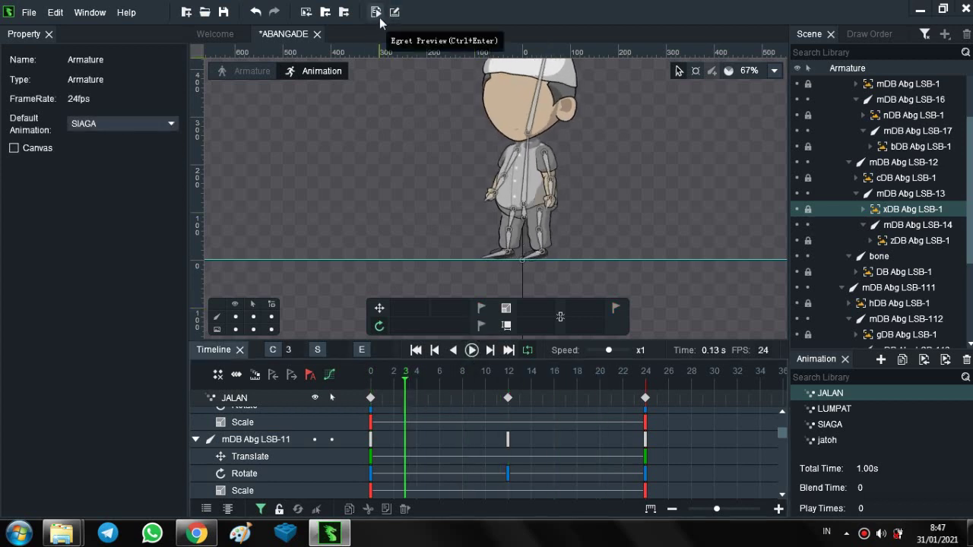
Open the JALAN animation in the browser with Egret Preview and close the duplicate DragonBones Viewer tab
click(379, 19)
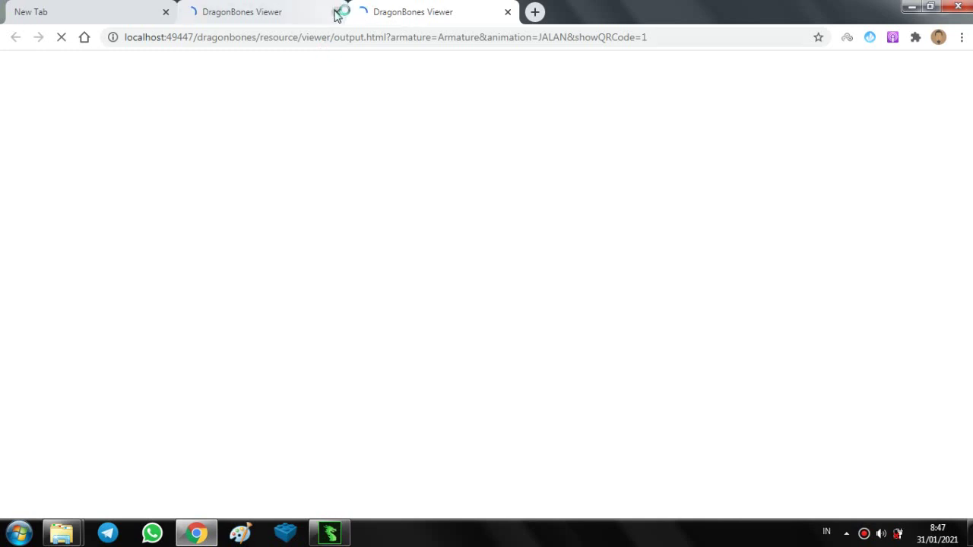
click(508, 12)
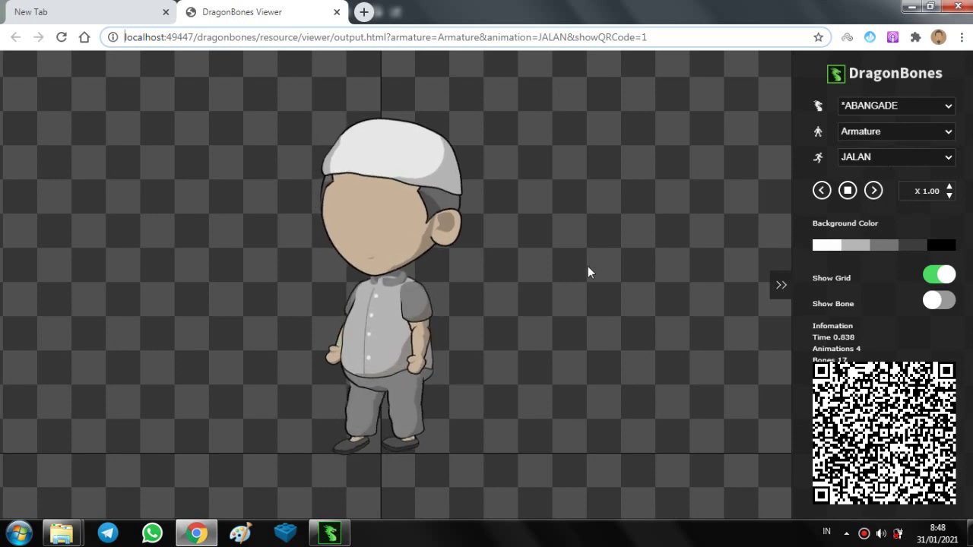
Step the JALAN animation forward in the browser viewer and resume its playback
click(873, 191)
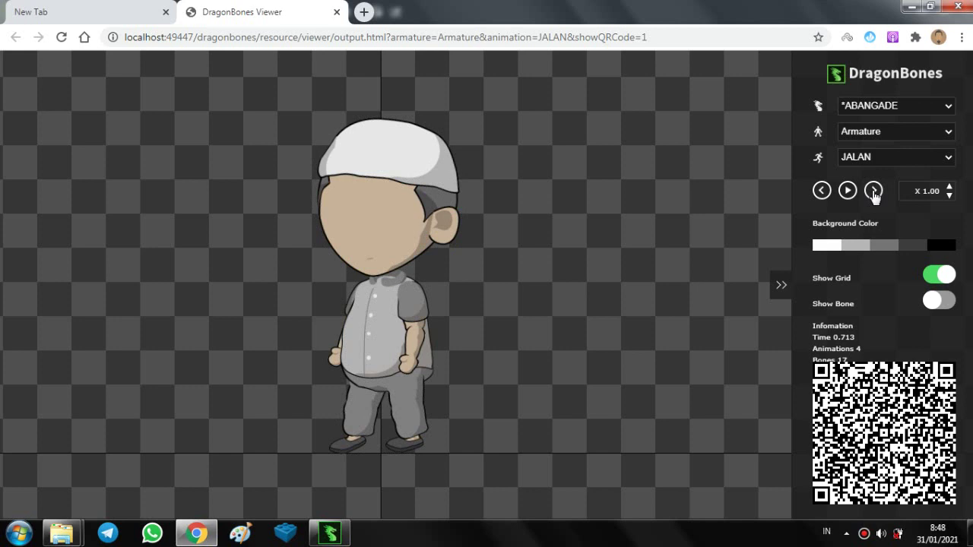
click(873, 192)
click(849, 191)
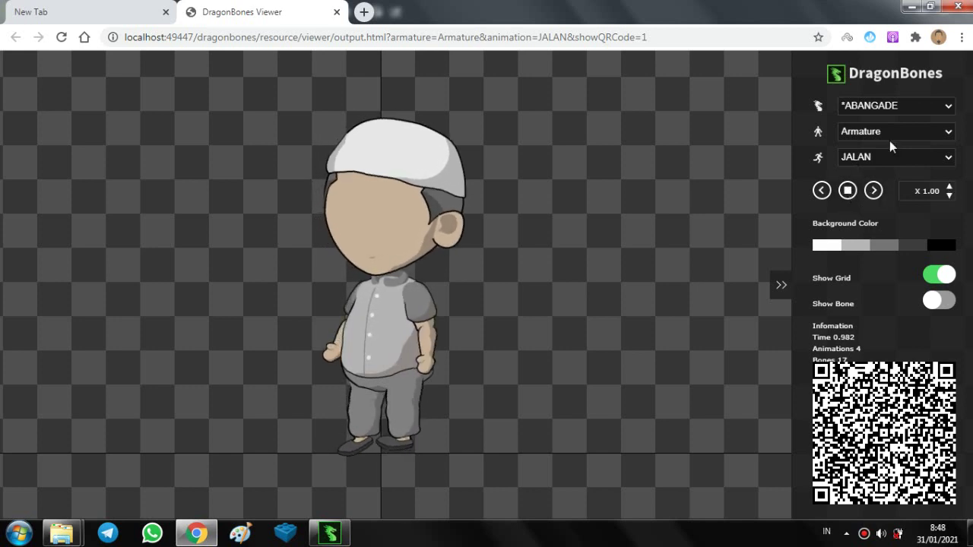
Play the SIAGA, JALAN and LUMPAT animations in the browser viewer and return to SIAGA
click(905, 154)
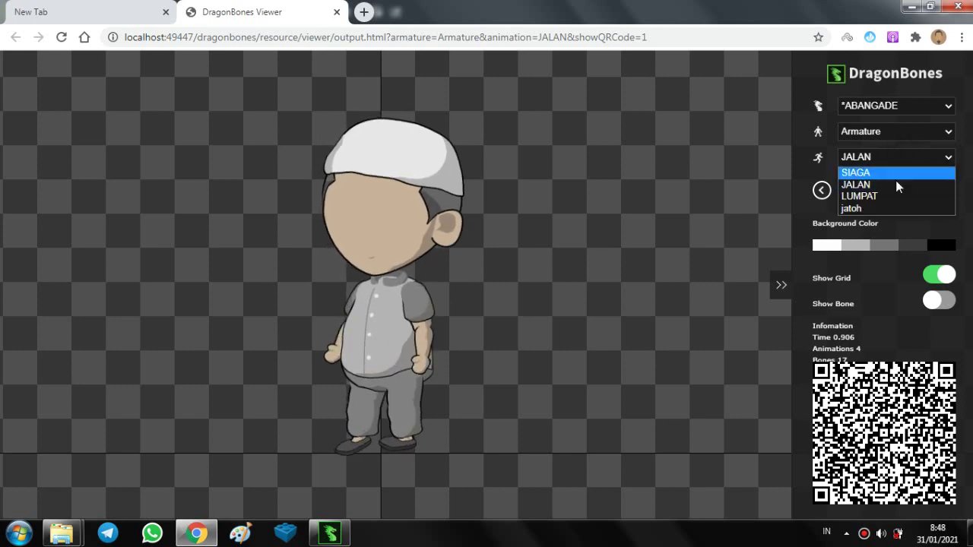
click(892, 173)
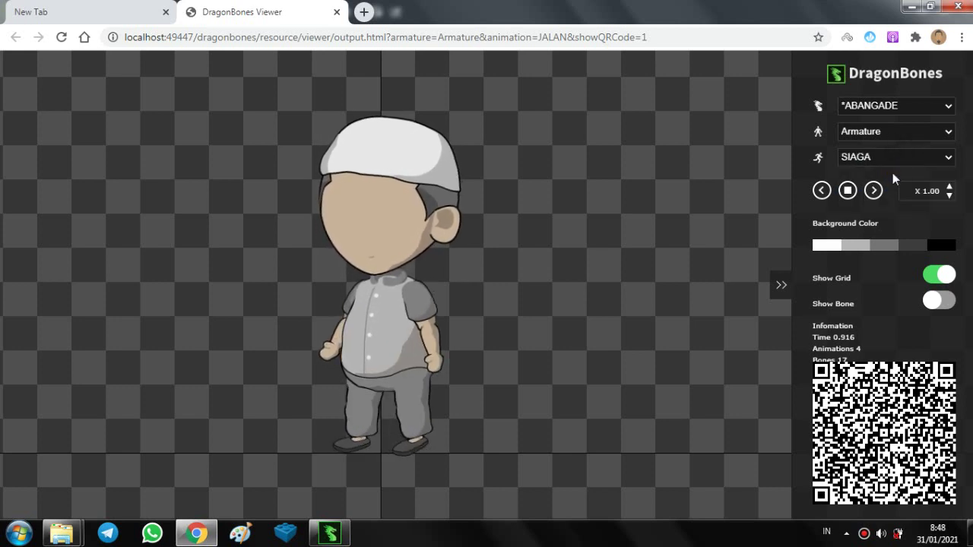
key(Down)
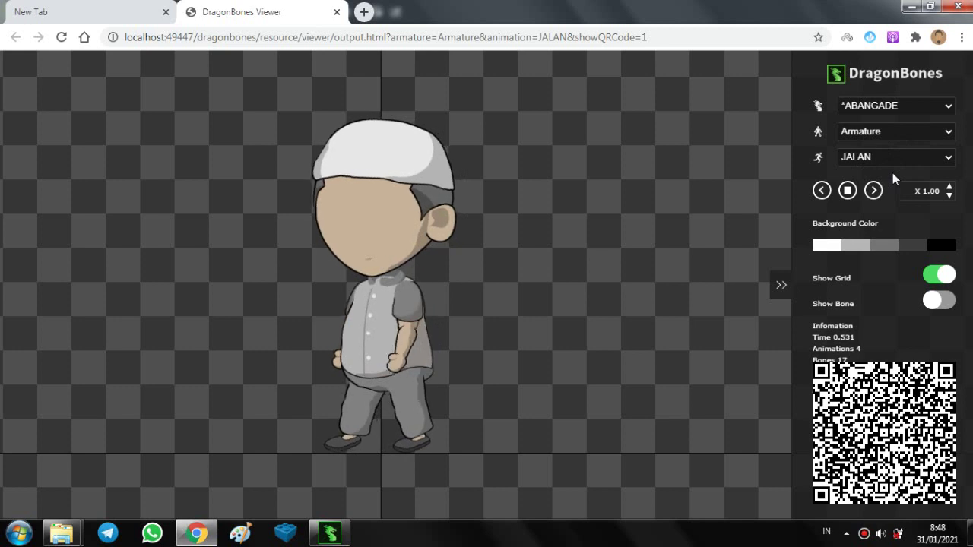
key(Down)
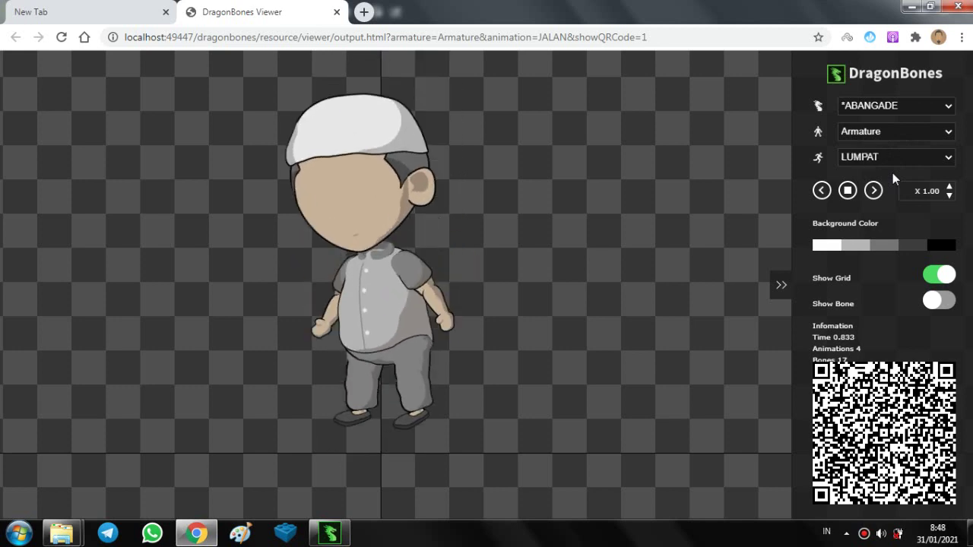
key(Up)
key(Up)
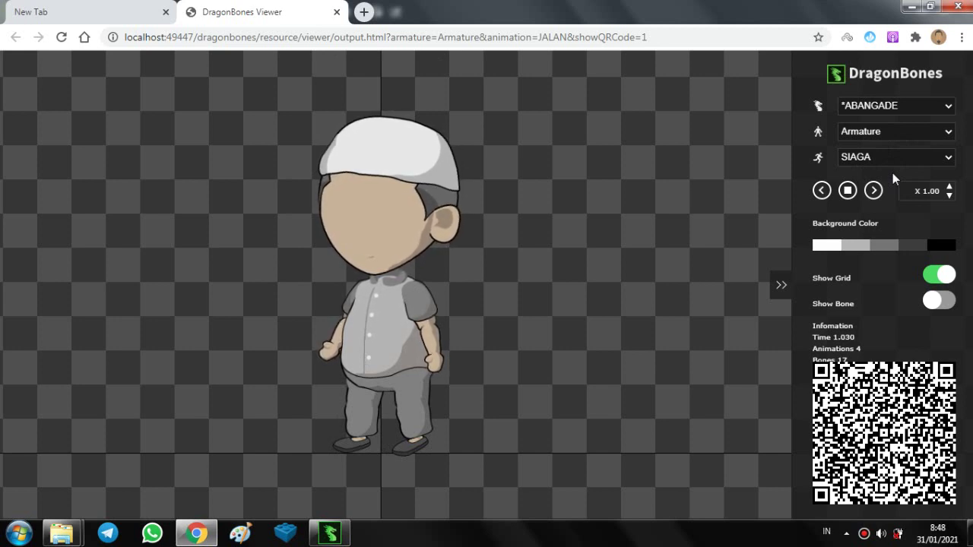
Play the viewer's animations from JALAN through LUMPAT to jatoh, and return to SIAGA
key(Down)
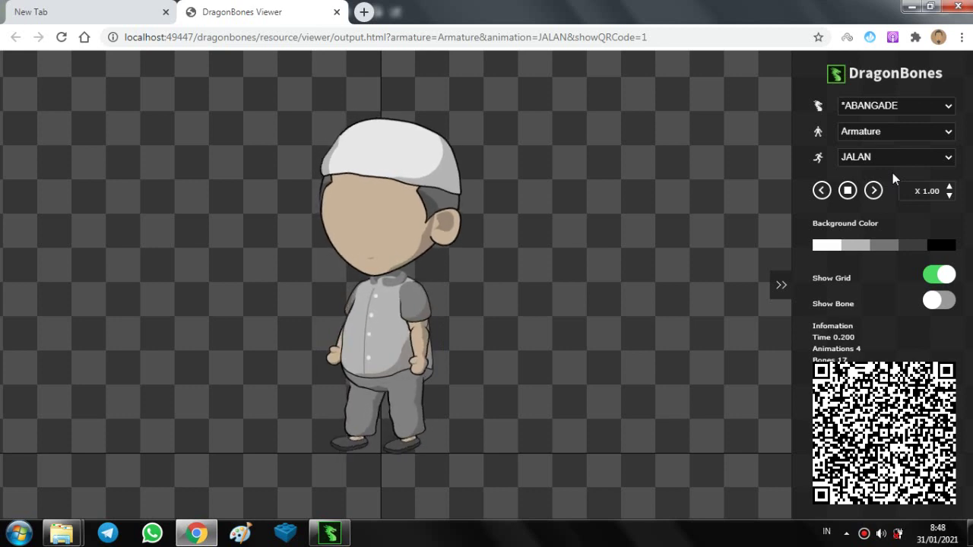
key(Down)
key(Down)
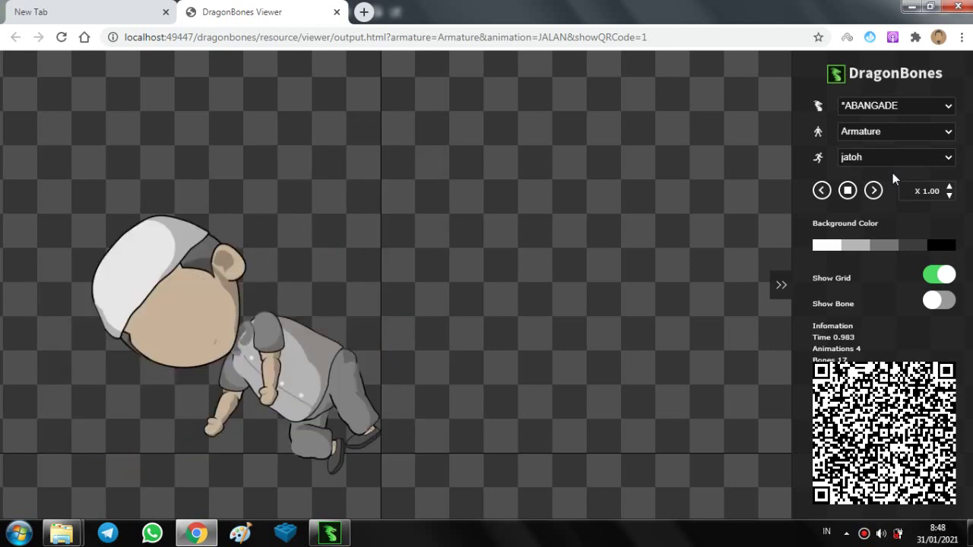
key(Up)
key(Up)
key(Up)
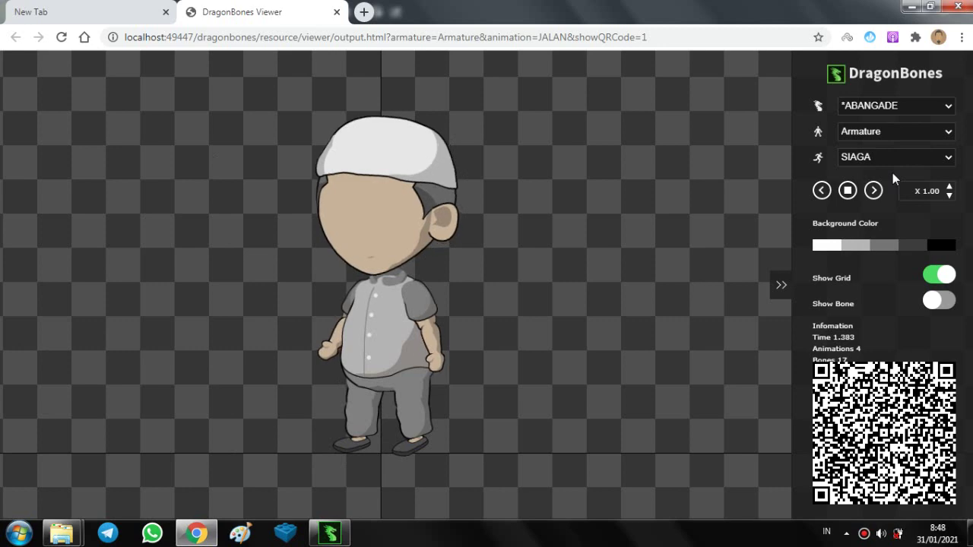
Advance the viewer through JALAN and LUMPAT to jatoh again and stop its playback
key(Down)
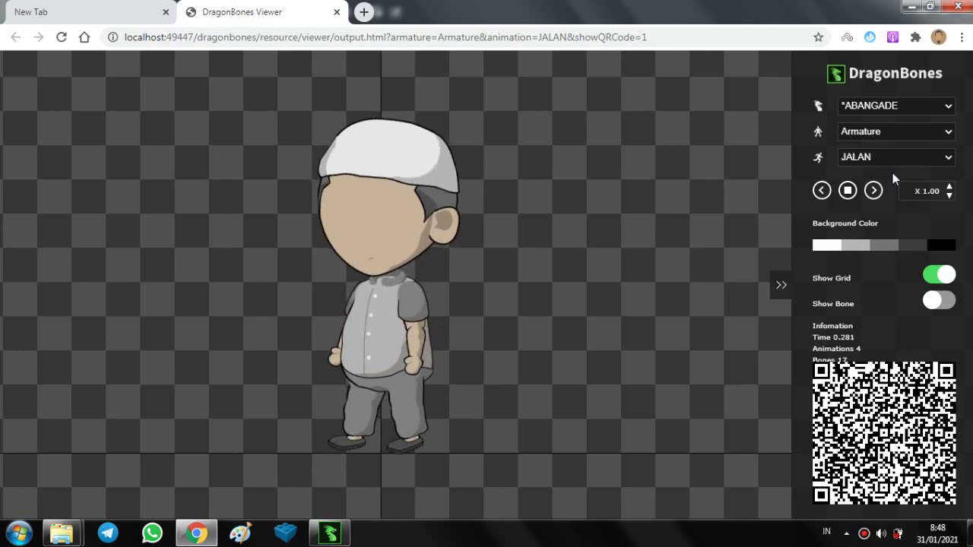
key(Down)
key(Down)
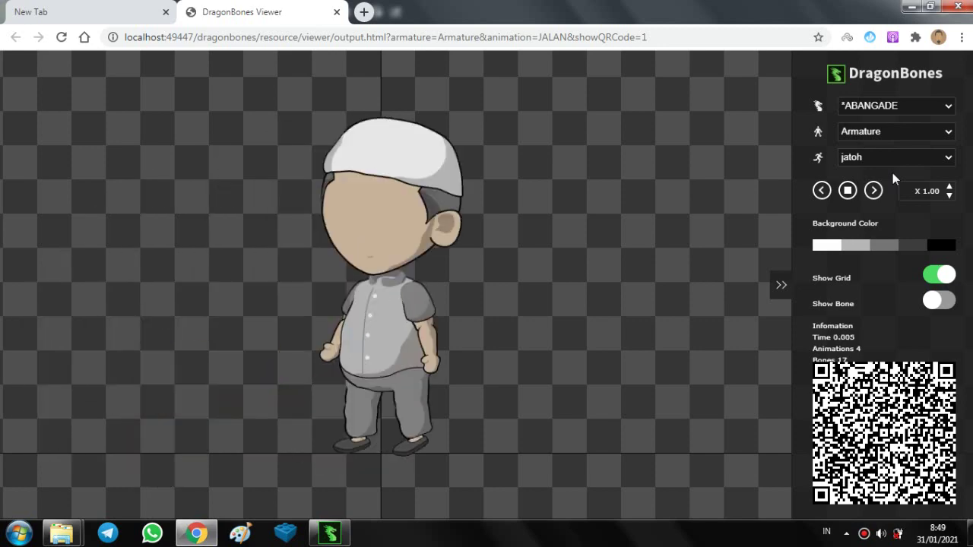
click(847, 190)
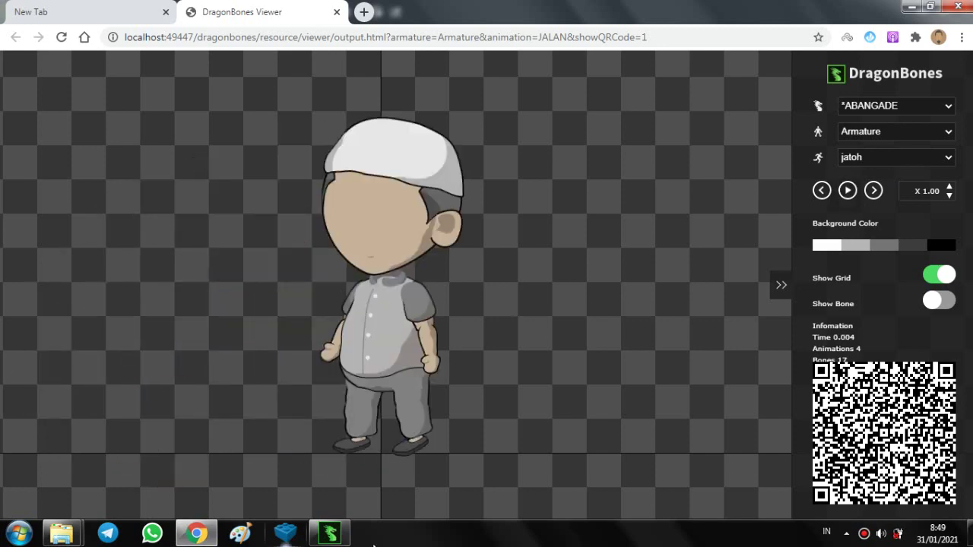
Switch back to DragonBones, play the JALAN animation and stop it at frame 15
click(344, 537)
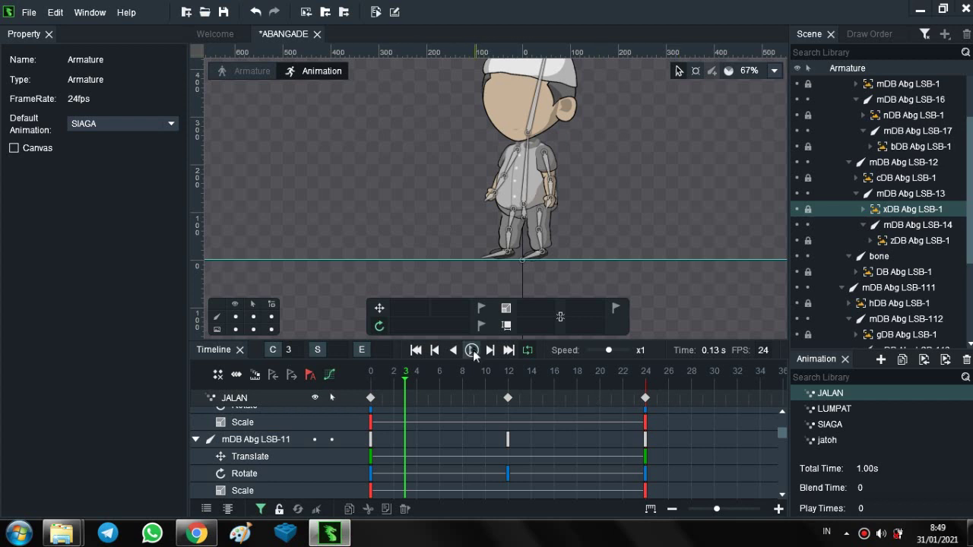
key(space)
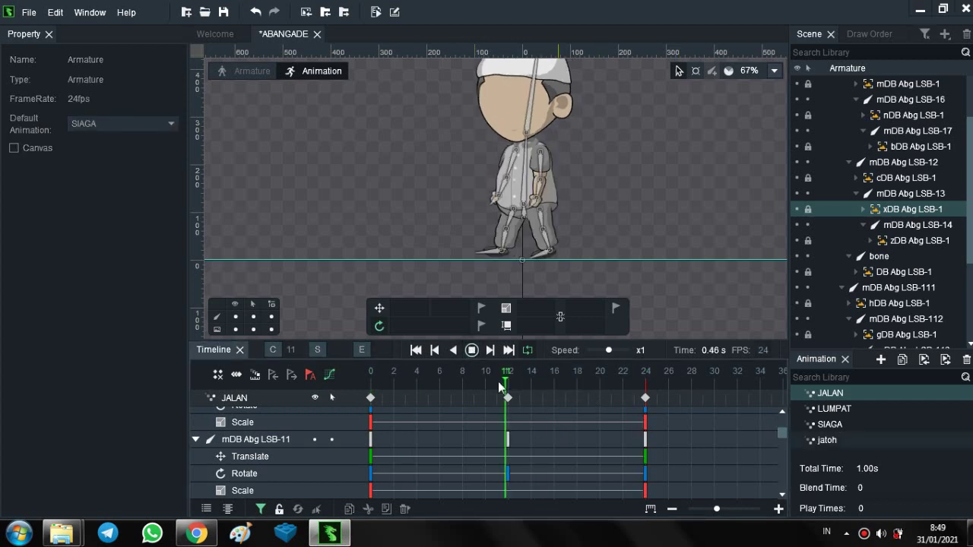
key(space)
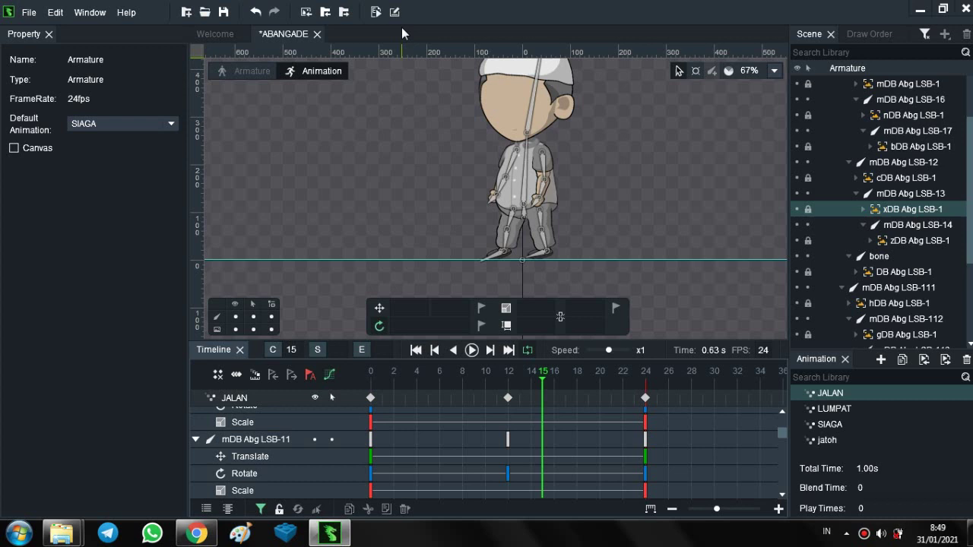
Examine the timeline keyframes of the LUMPAT, SIAGA and jatoh animations in turn, and return to JALAN
click(839, 424)
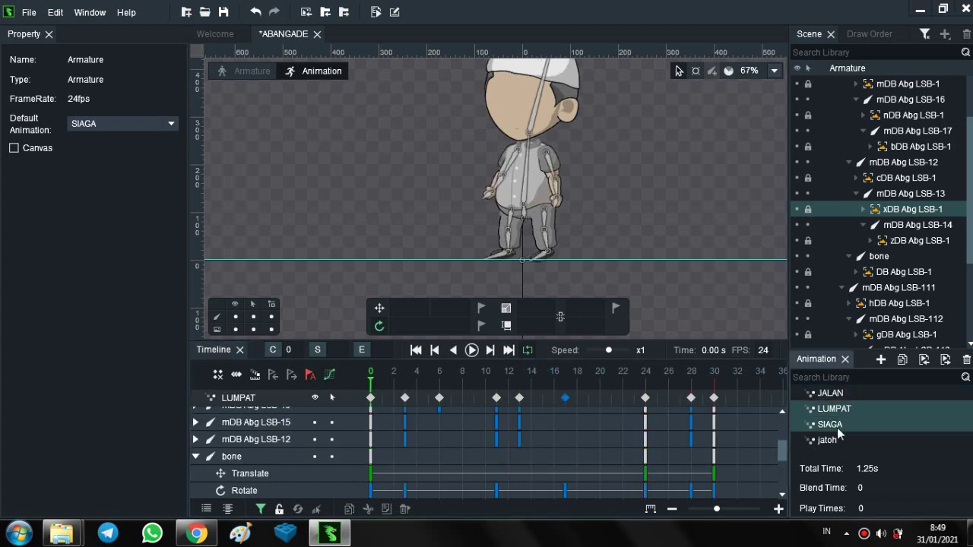
click(828, 441)
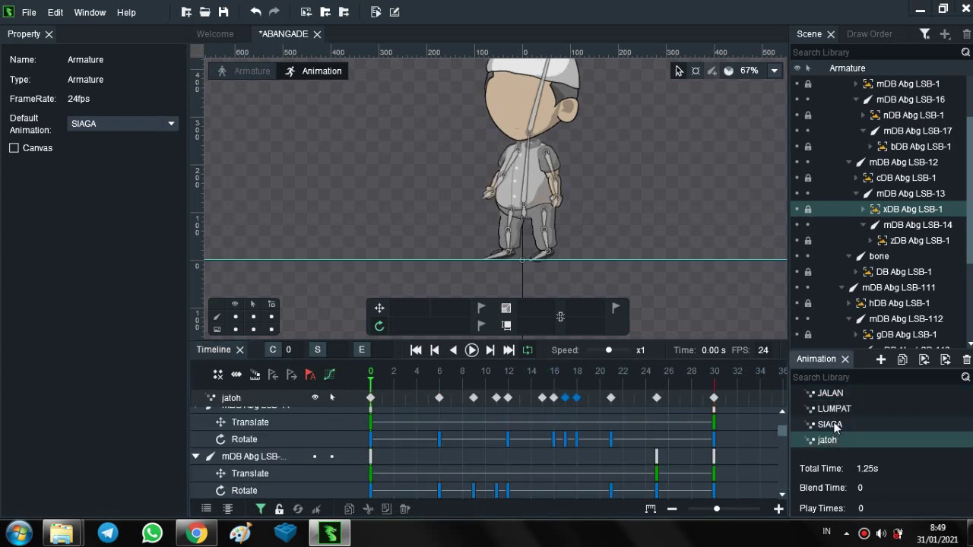
click(832, 423)
click(833, 405)
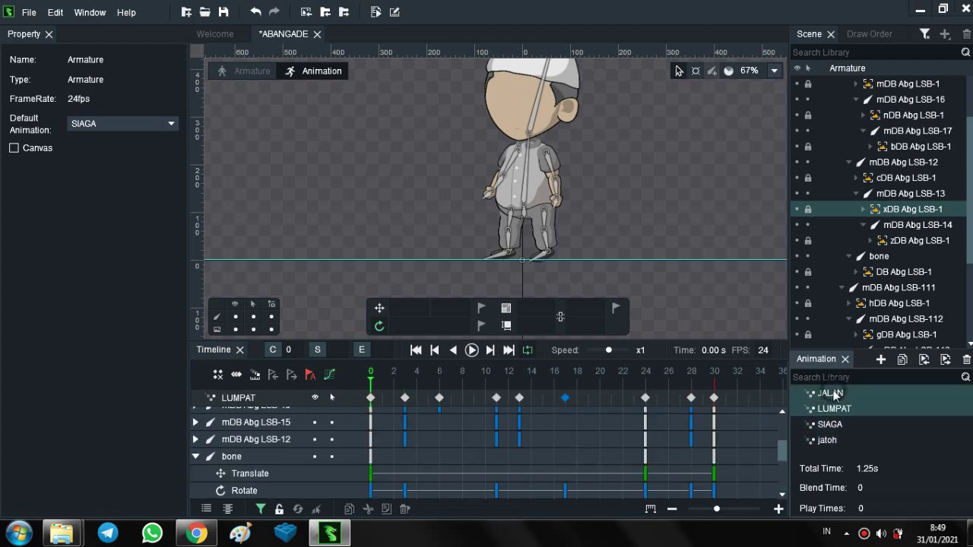
click(832, 393)
click(834, 408)
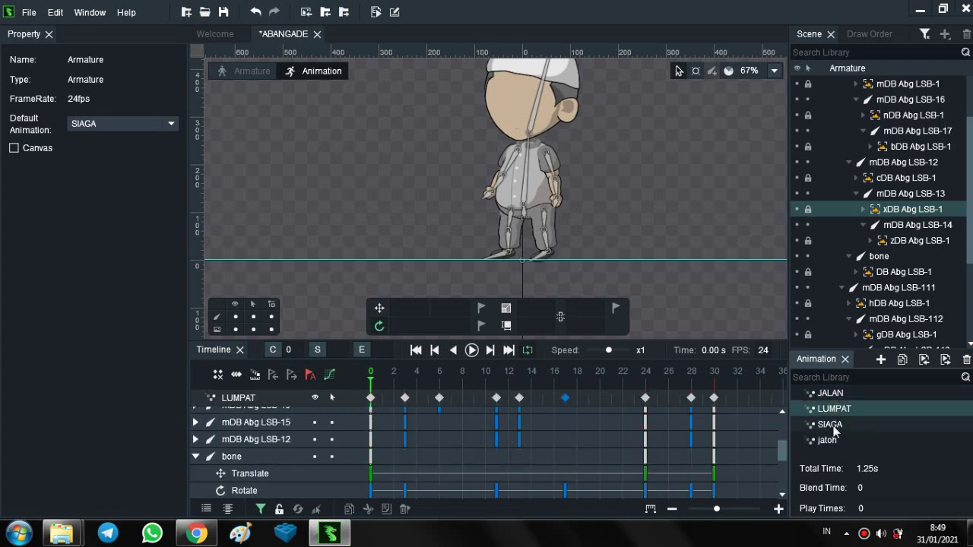
click(834, 424)
click(829, 441)
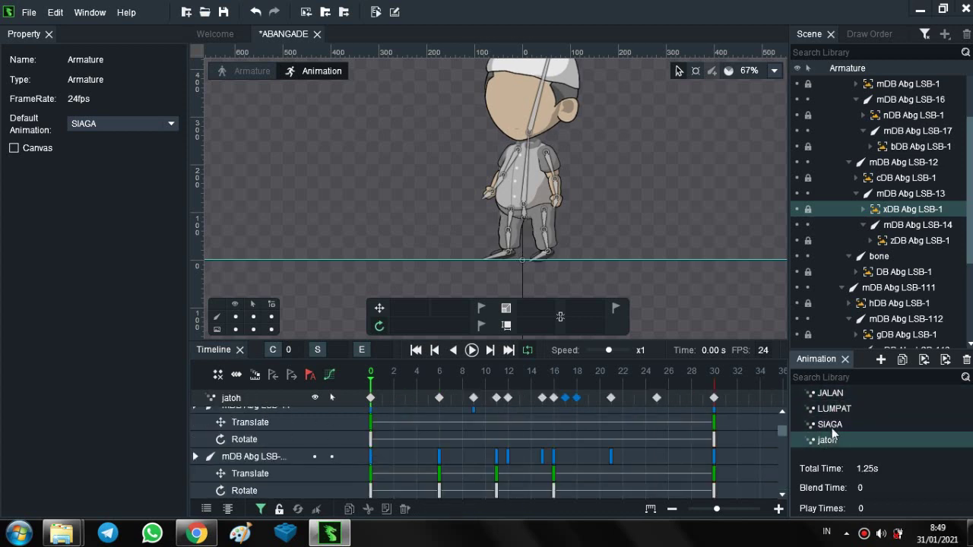
click(834, 424)
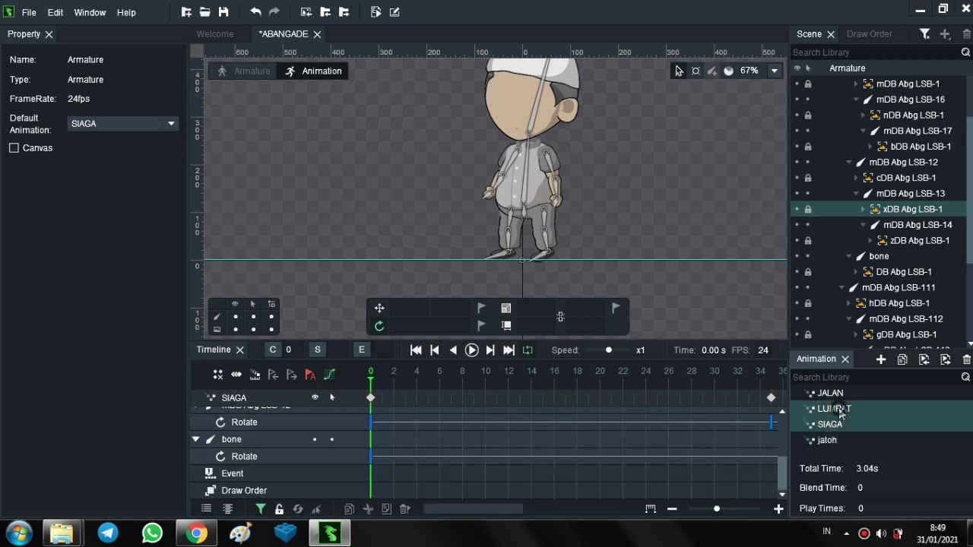
click(838, 408)
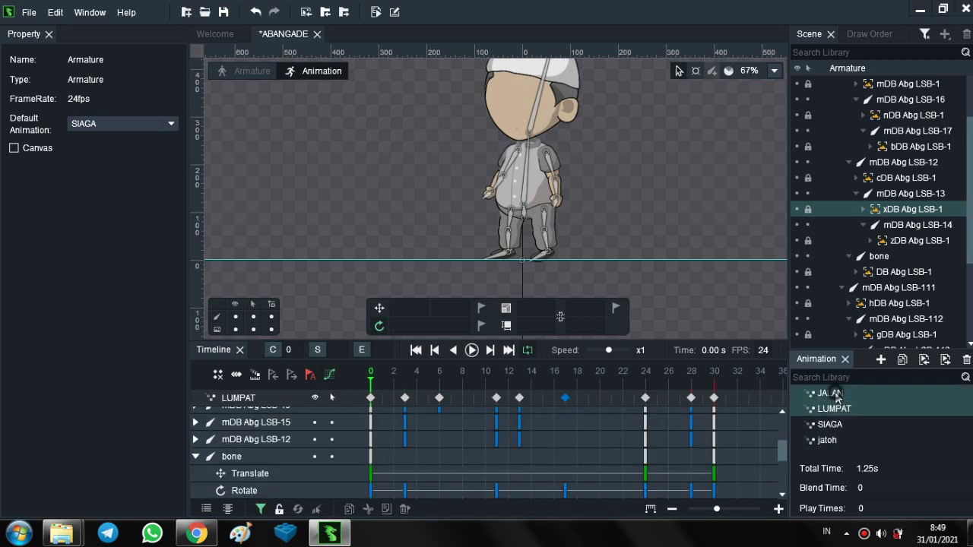
click(836, 396)
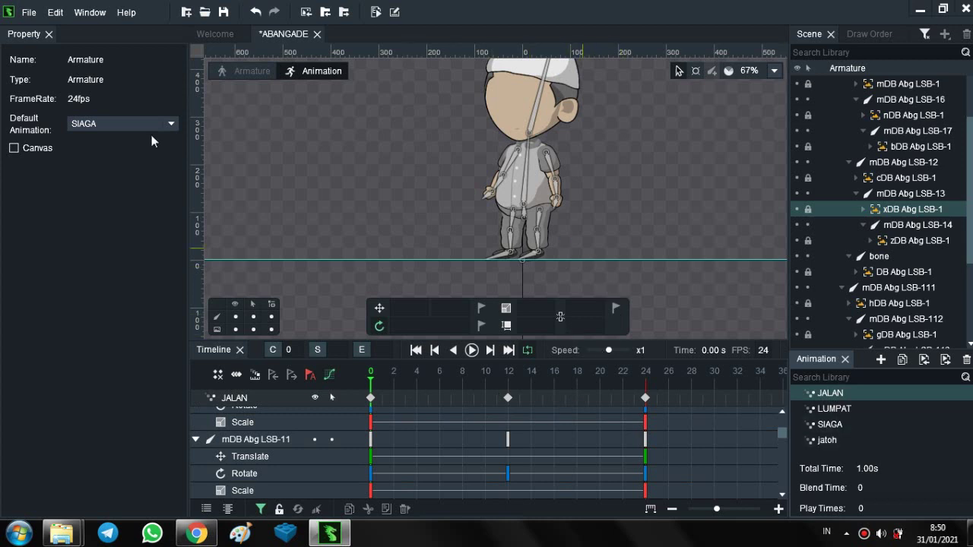
Inspect the JALAN walking pose at frame 12, look over the other animations' timelines and return to JALAN
click(376, 374)
click(510, 381)
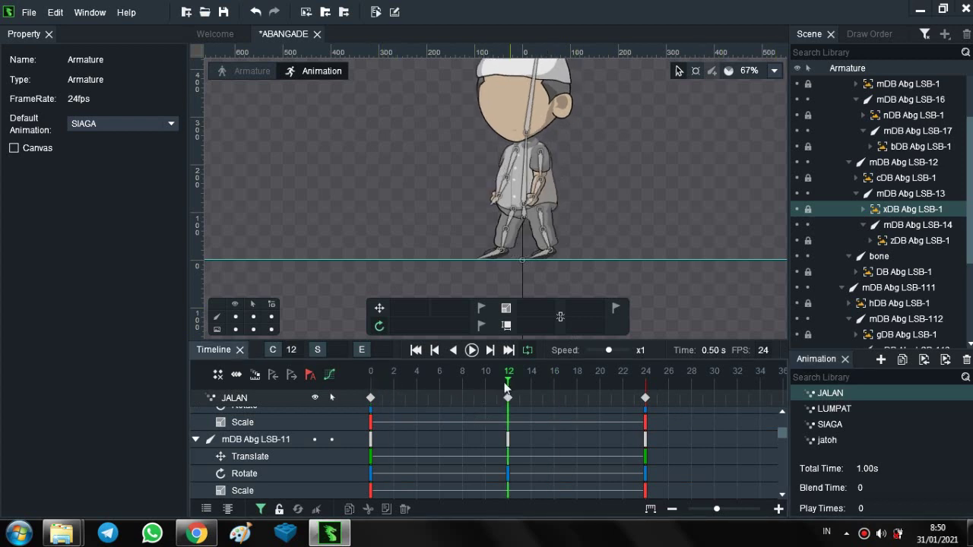
click(835, 411)
click(829, 441)
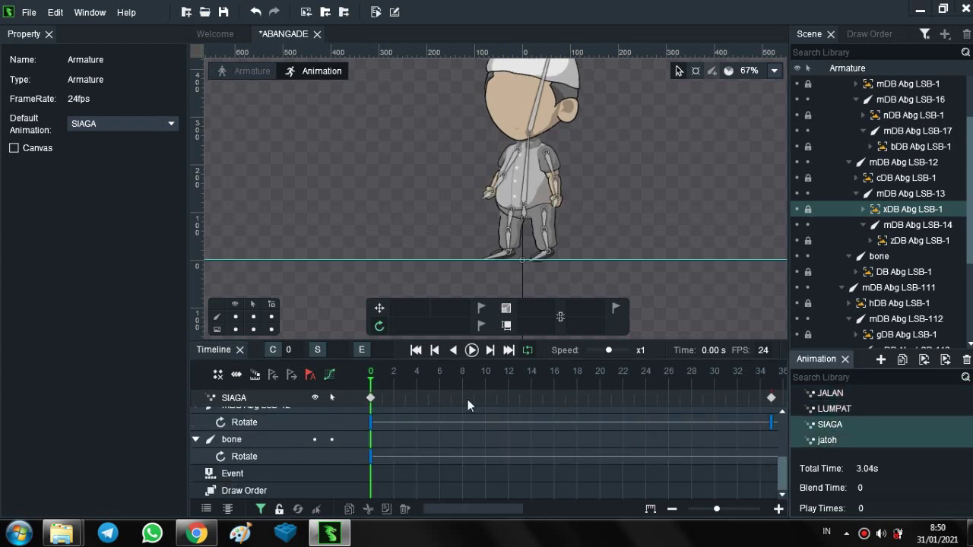
click(833, 393)
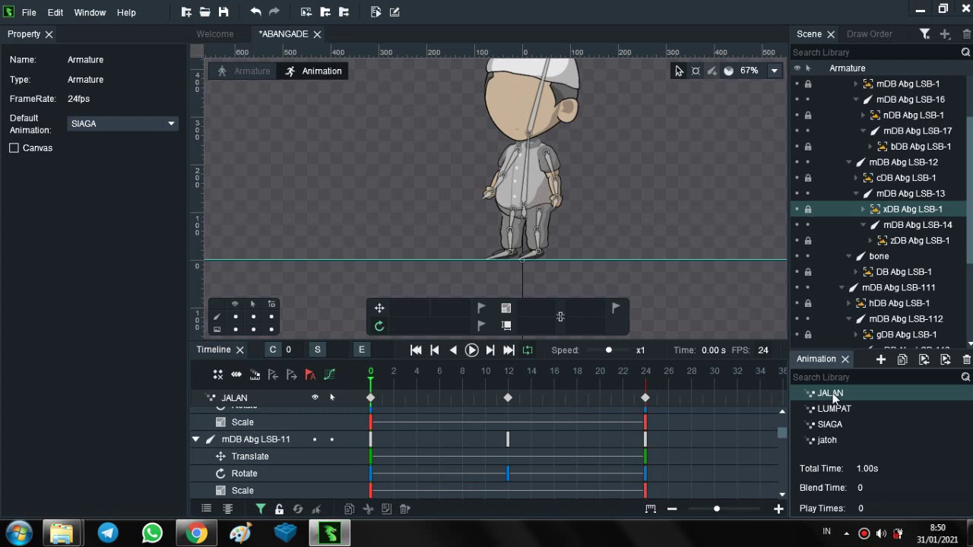
Go through the LUMPAT, SIAGA and jatoh animations once more and finish with JALAN at frame 0
shift+click(836, 409)
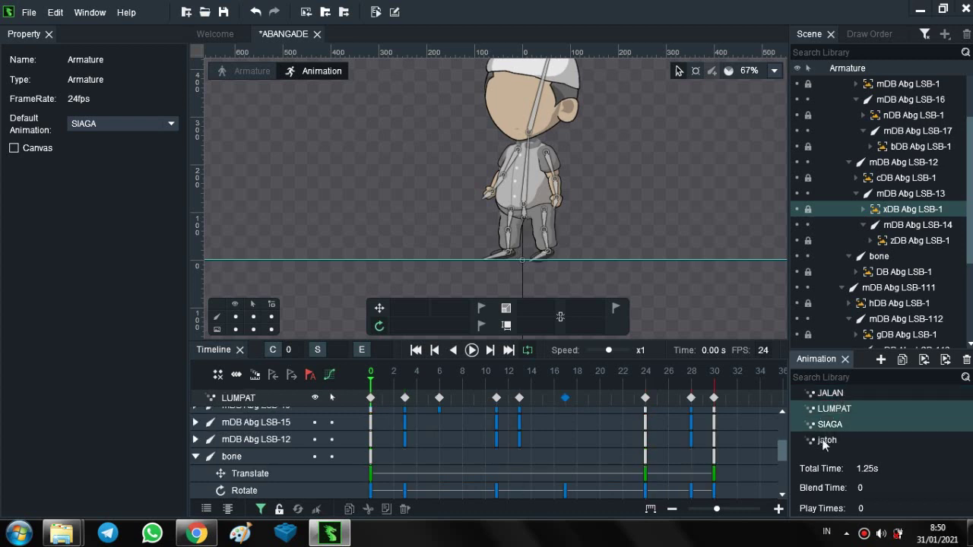
click(828, 425)
click(832, 440)
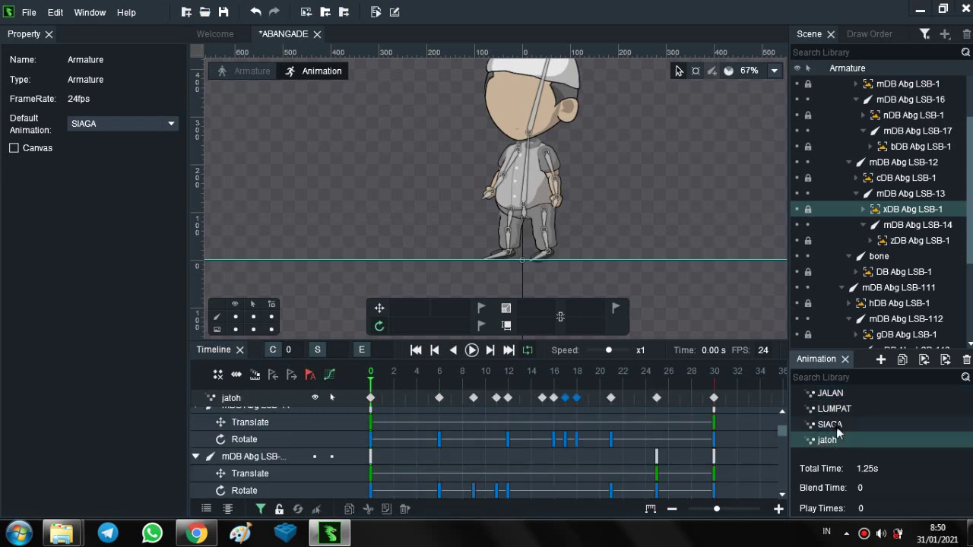
click(836, 426)
click(838, 409)
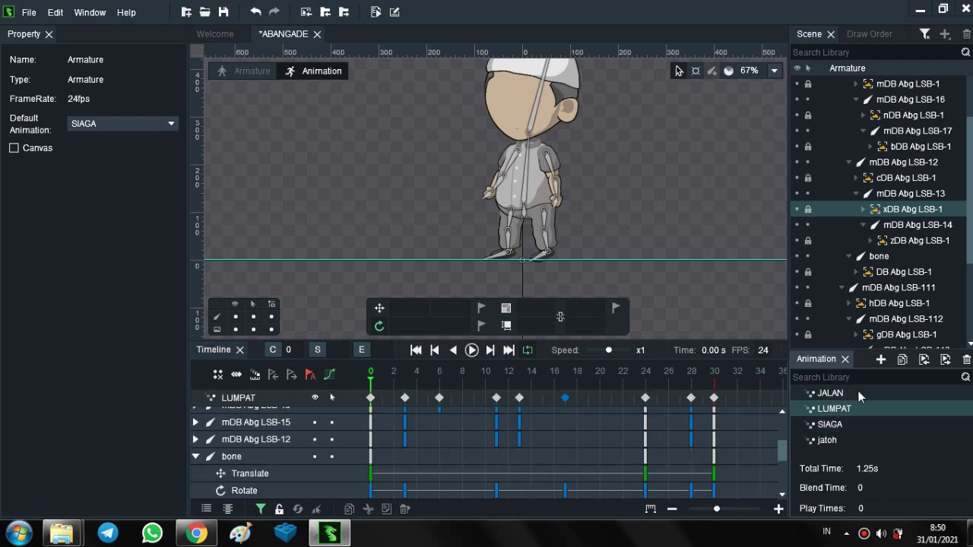
click(858, 392)
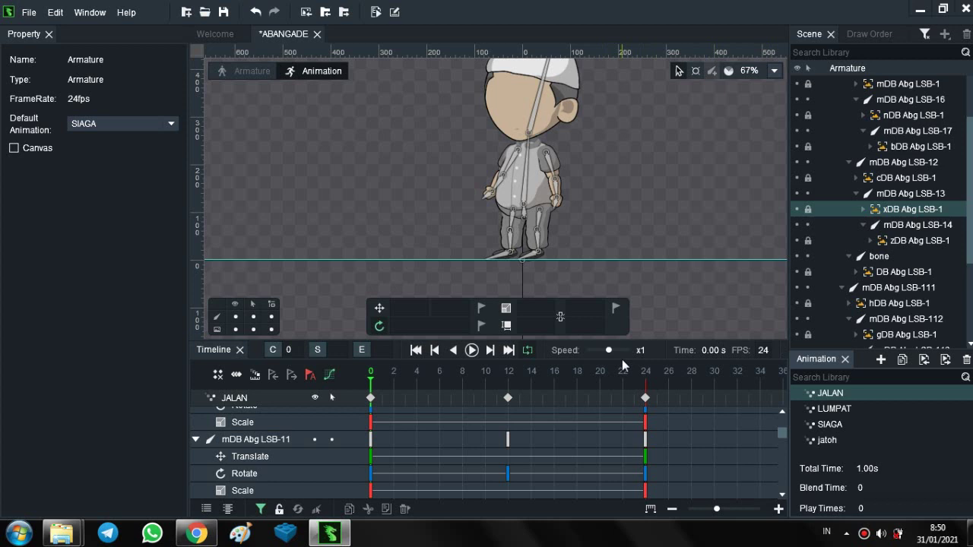
mouse_move(572, 6)
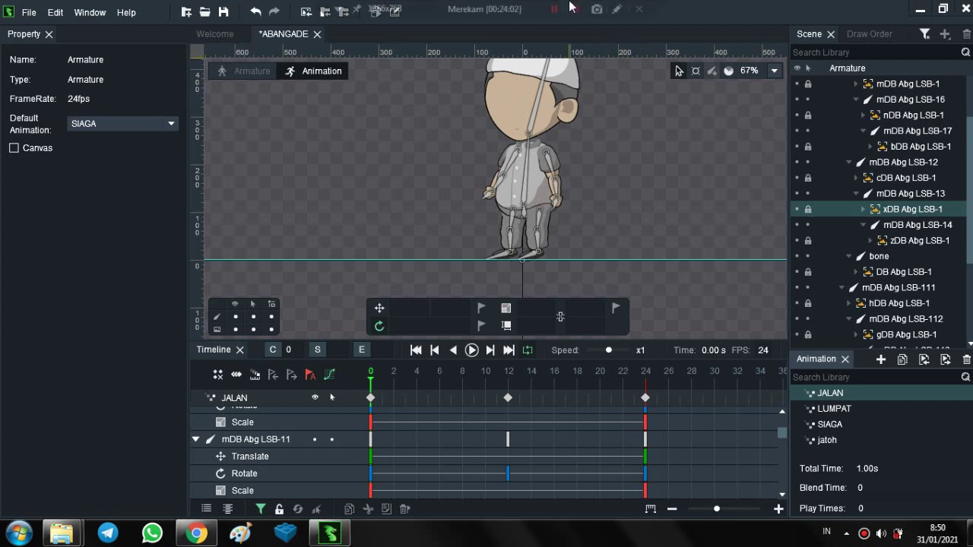